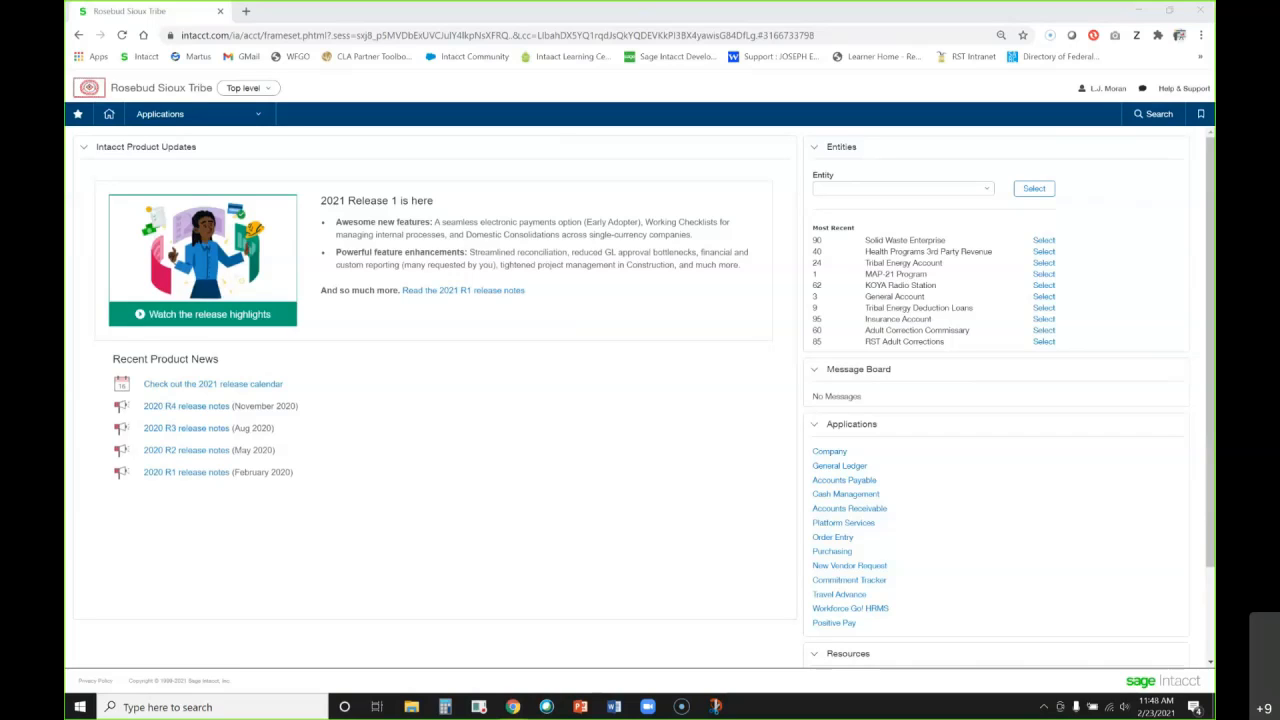
Create a new Standard Purchase Requisition from the Purchasing application's quote transactions
left_click(181, 117)
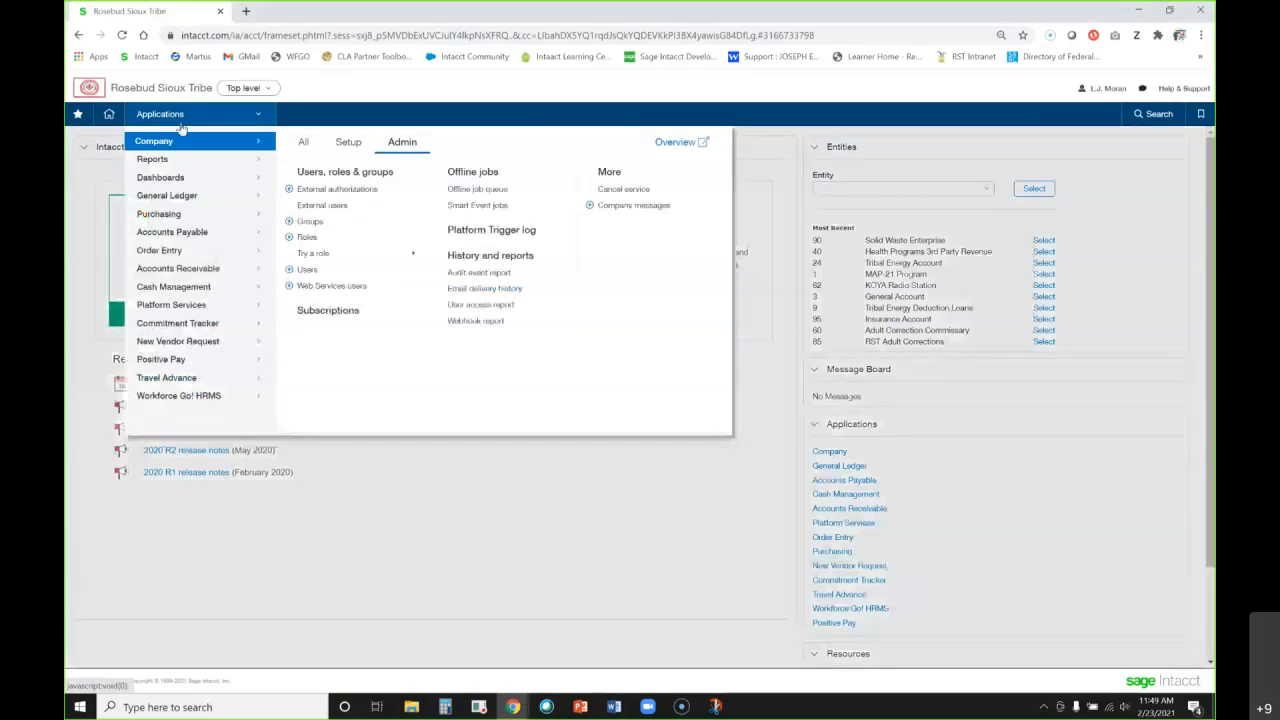
left_click(183, 216)
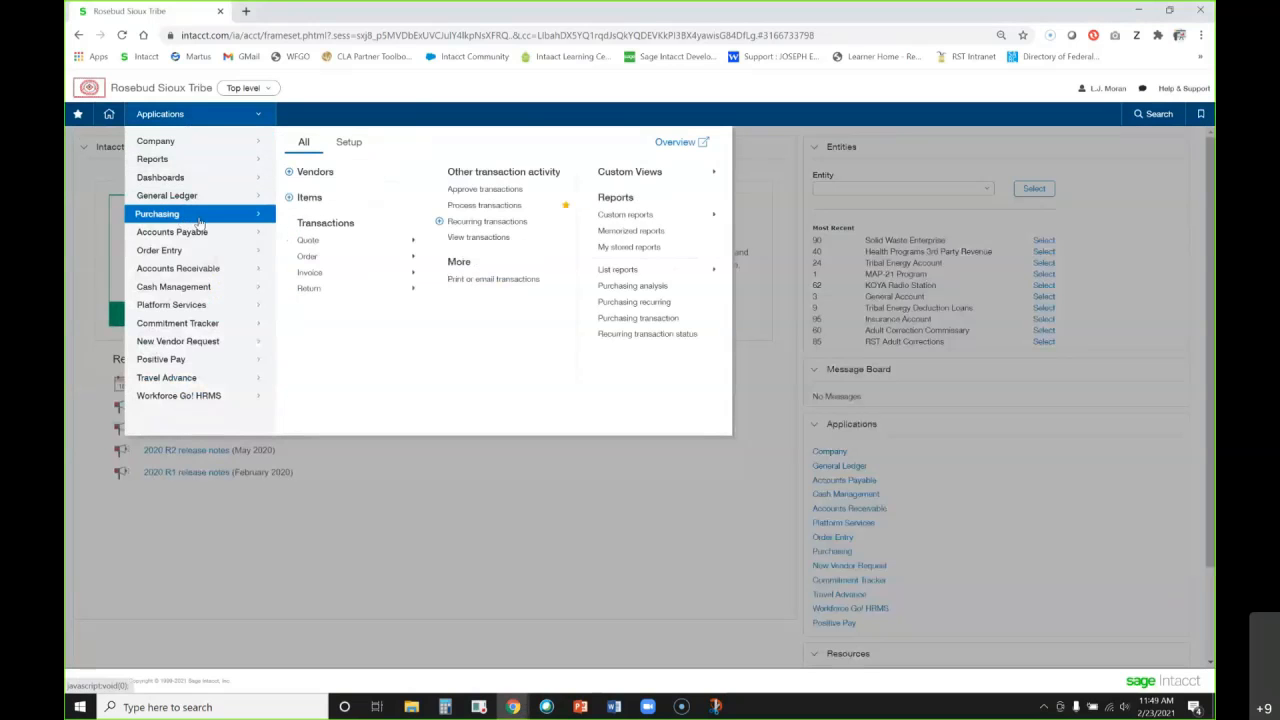
mouse_move(336, 249)
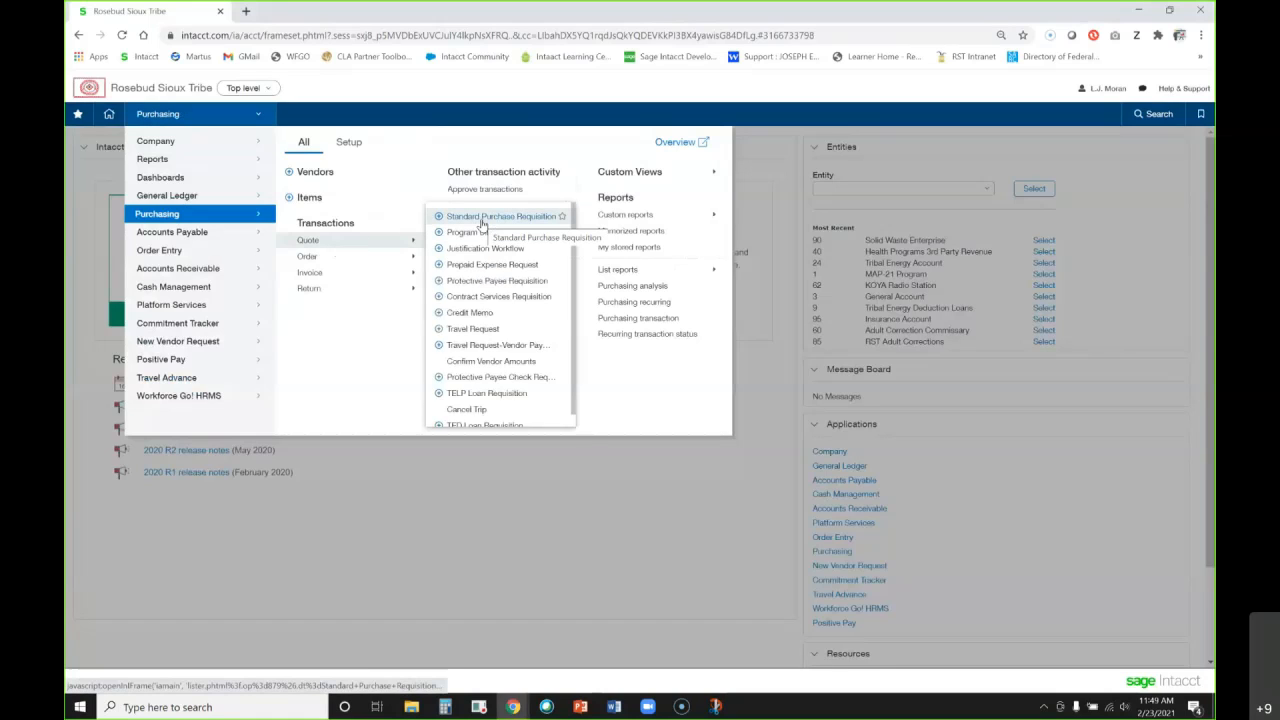
left_click(483, 223)
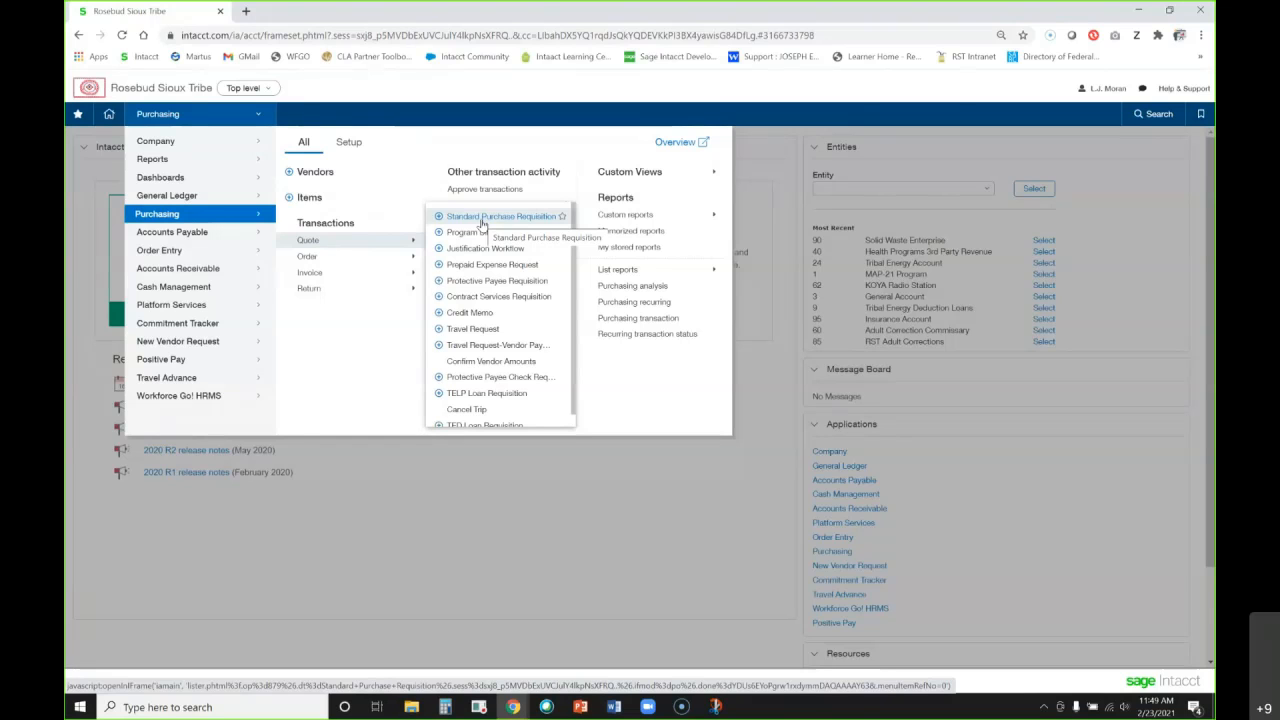
left_click(438, 218)
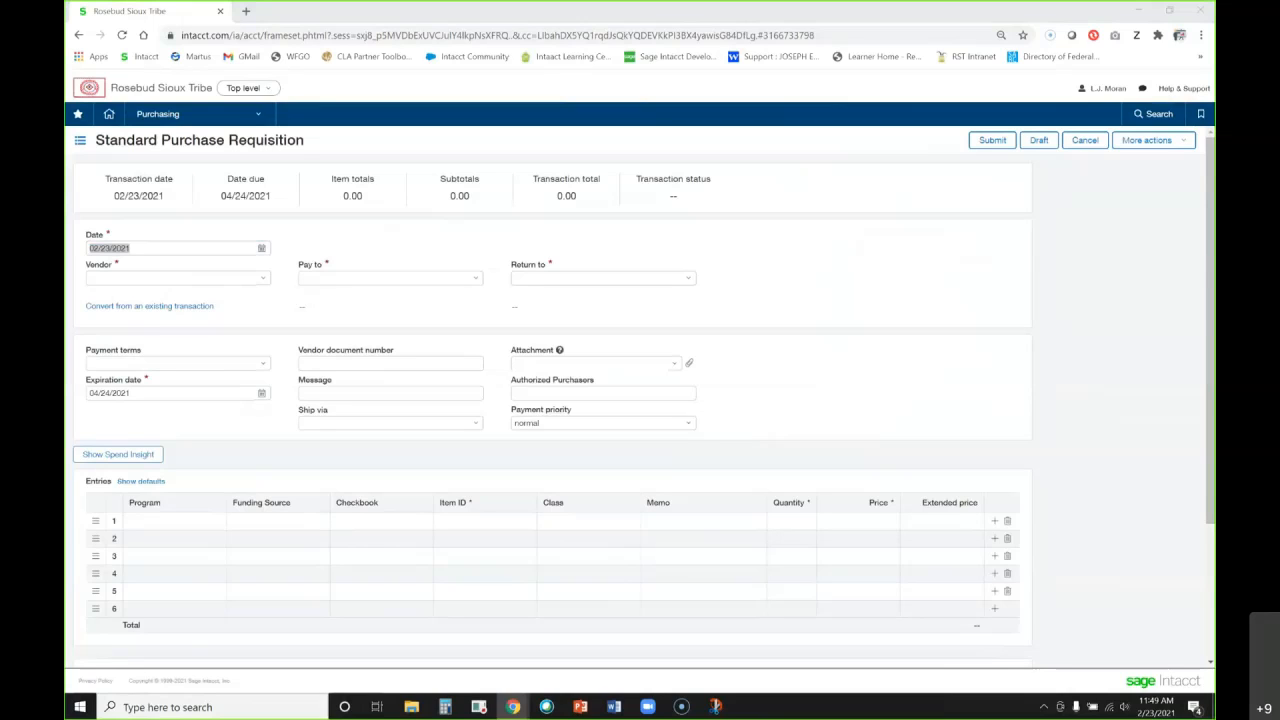
Change the requisition date to 12/31/2021 and then return it to today's date, 02/23/2021
left_click(143, 273)
left_click(156, 249)
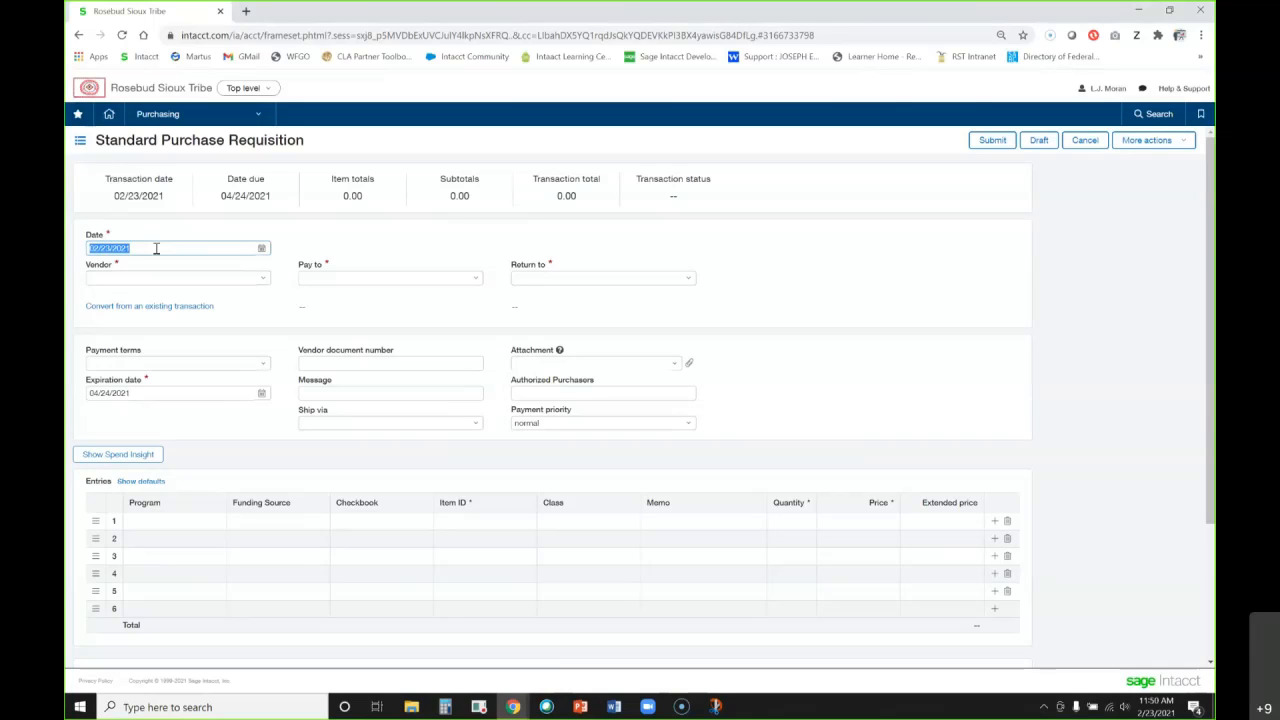
type("12/31/2021")
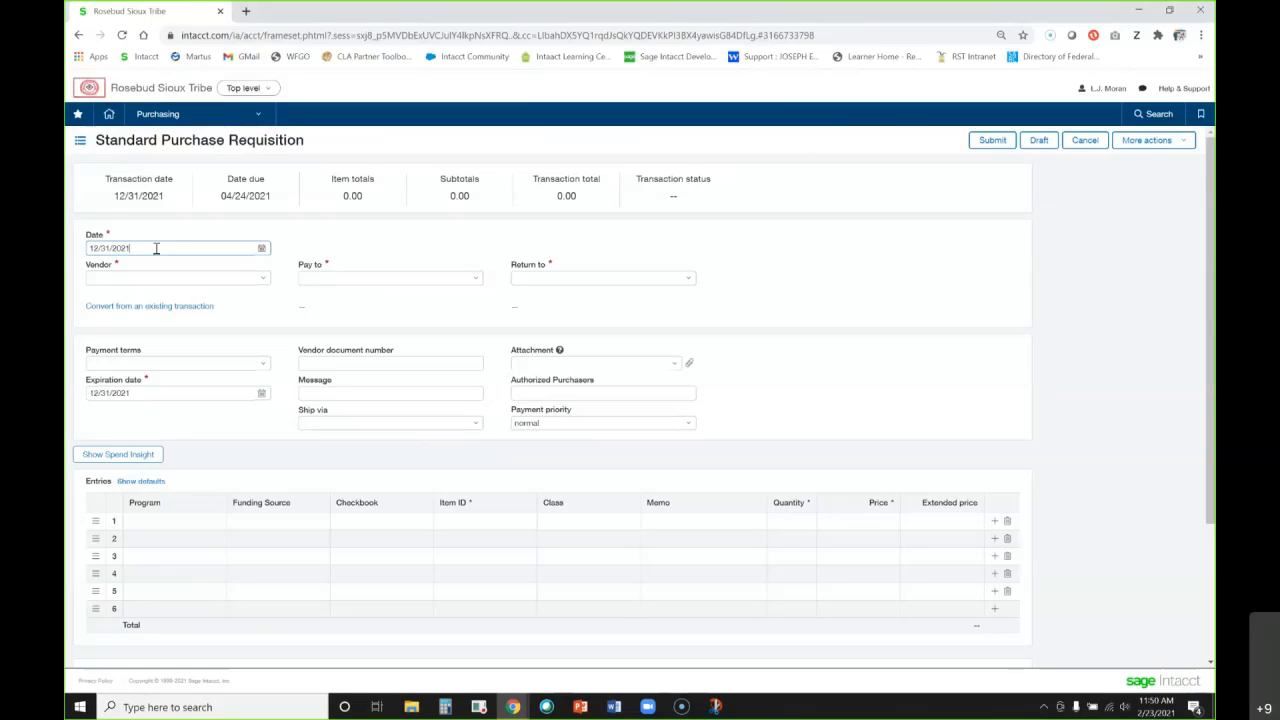
key("t")
triple_click(156, 248)
left_click(146, 279)
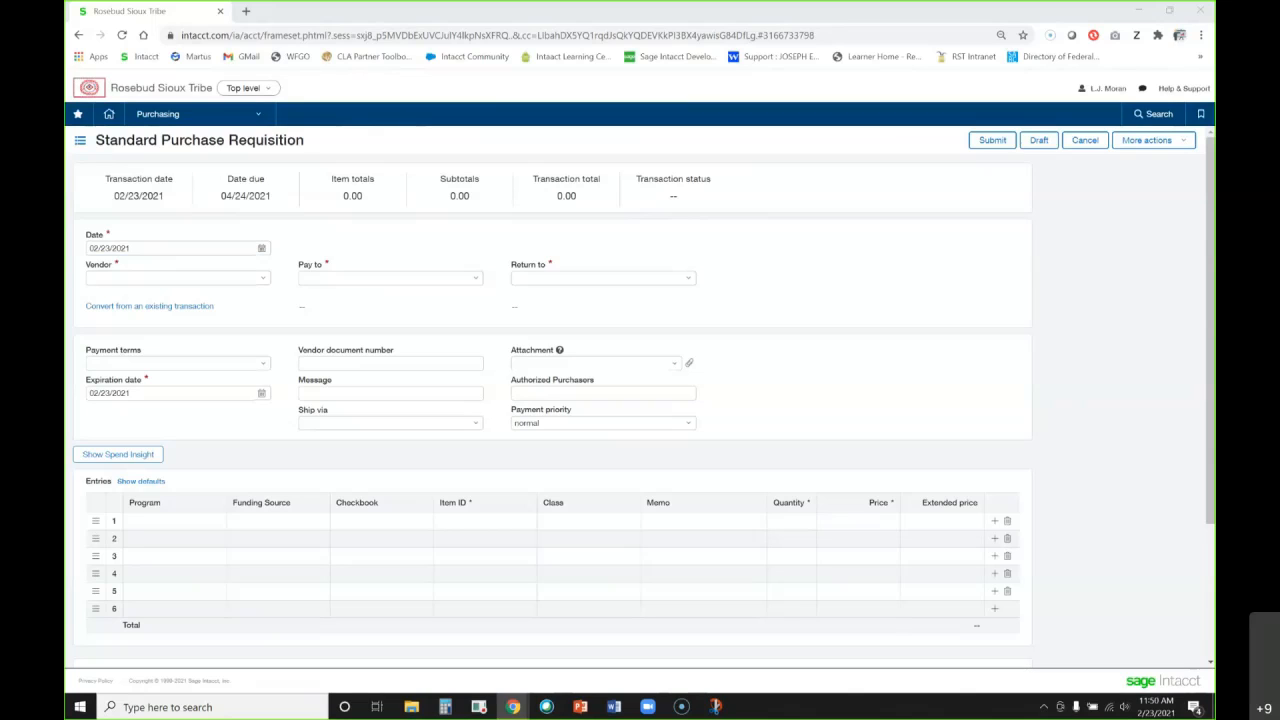
left_click(140, 249)
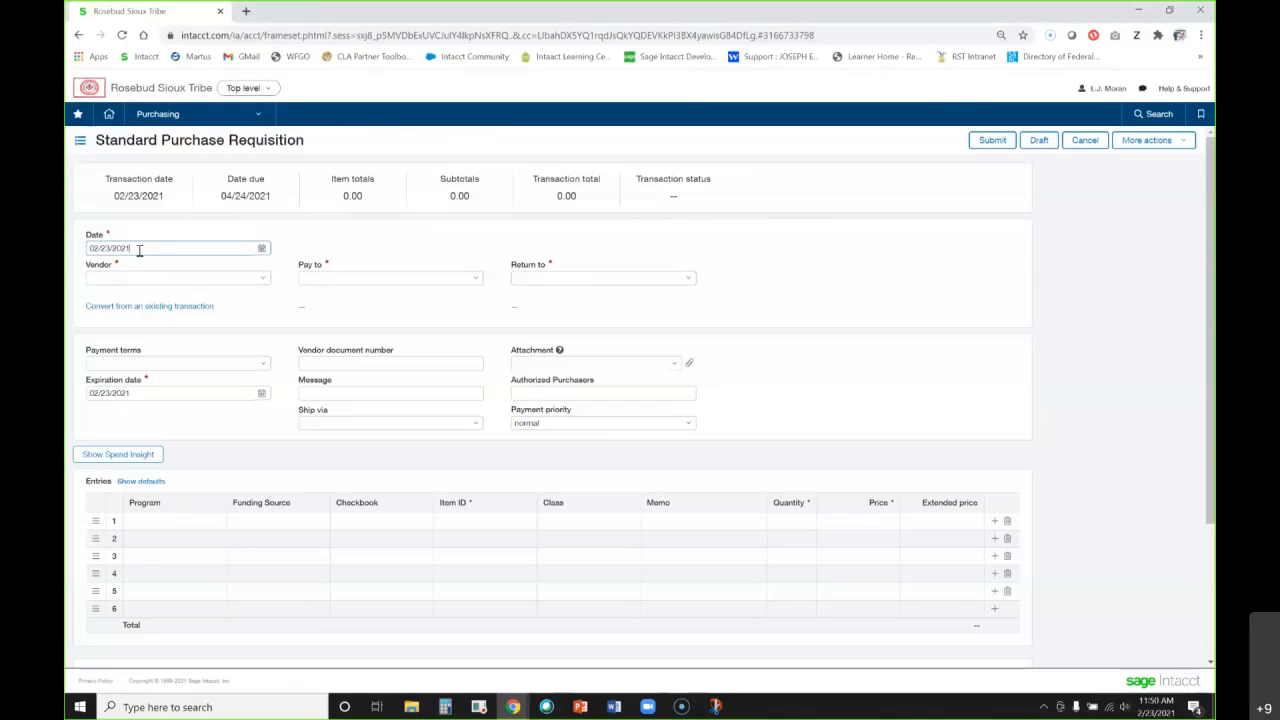
Set the requisition's vendor to TEST
left_click(150, 277)
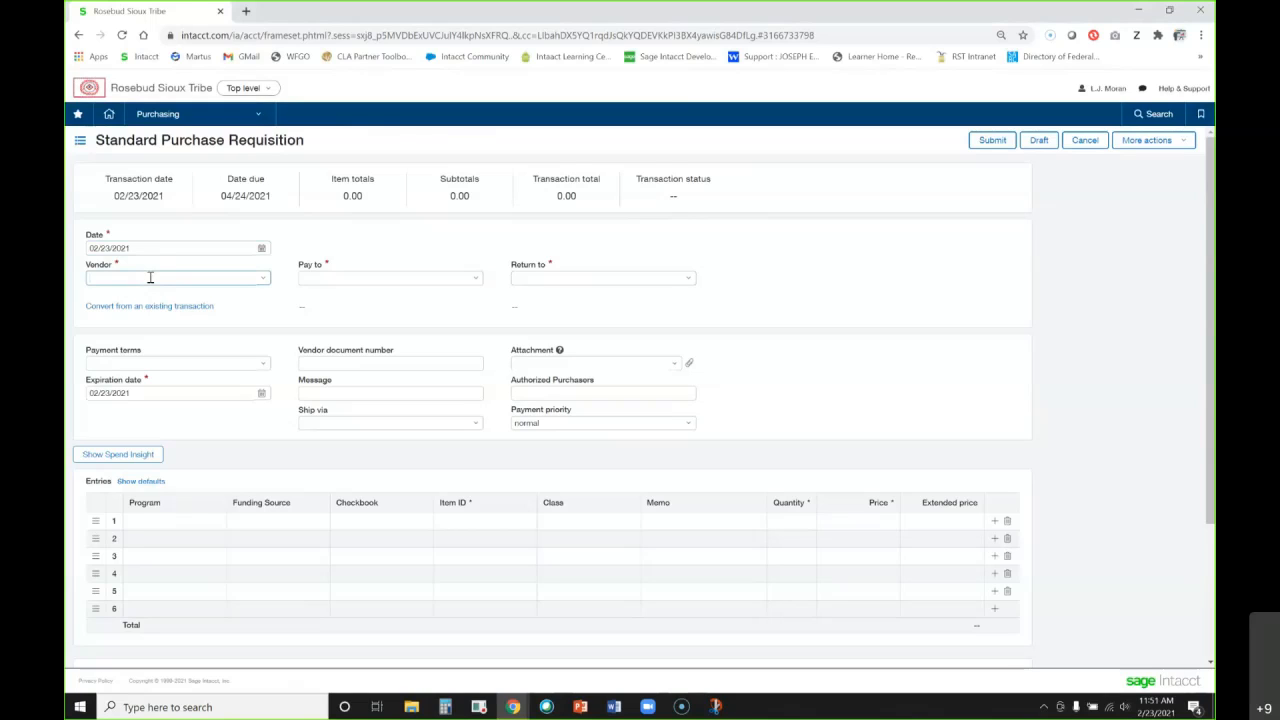
type("TEST")
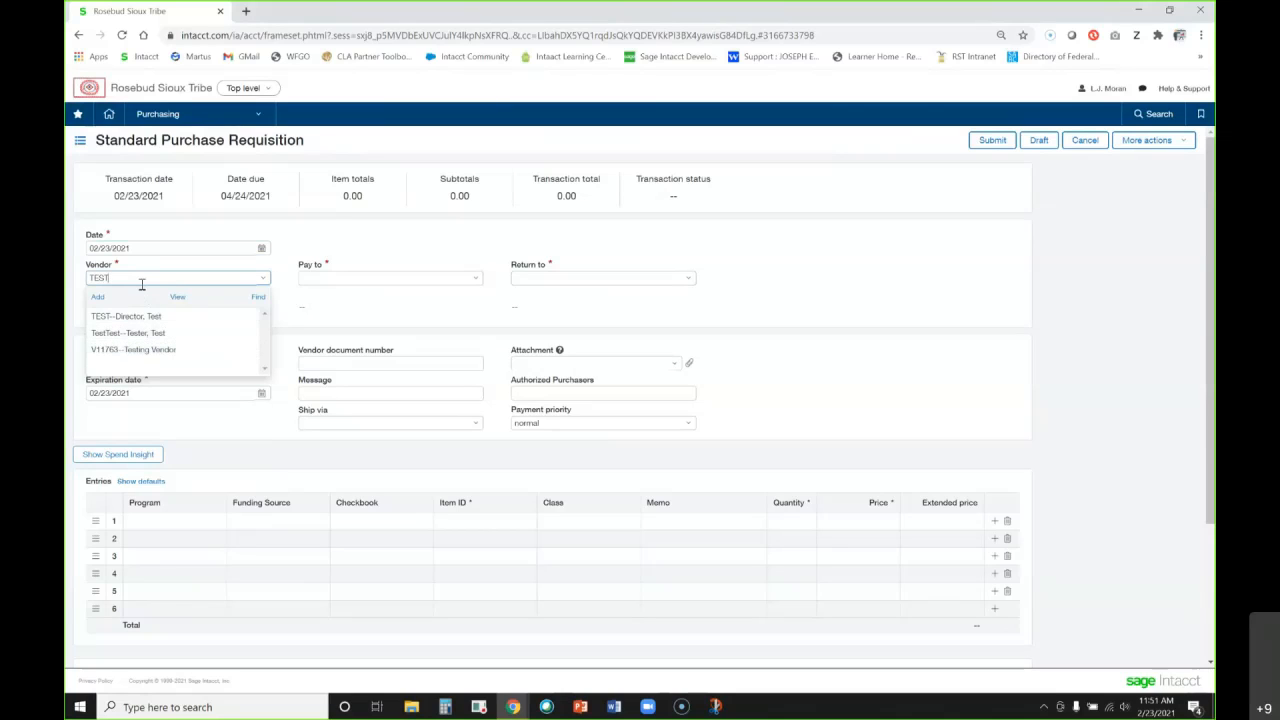
left_click(258, 299)
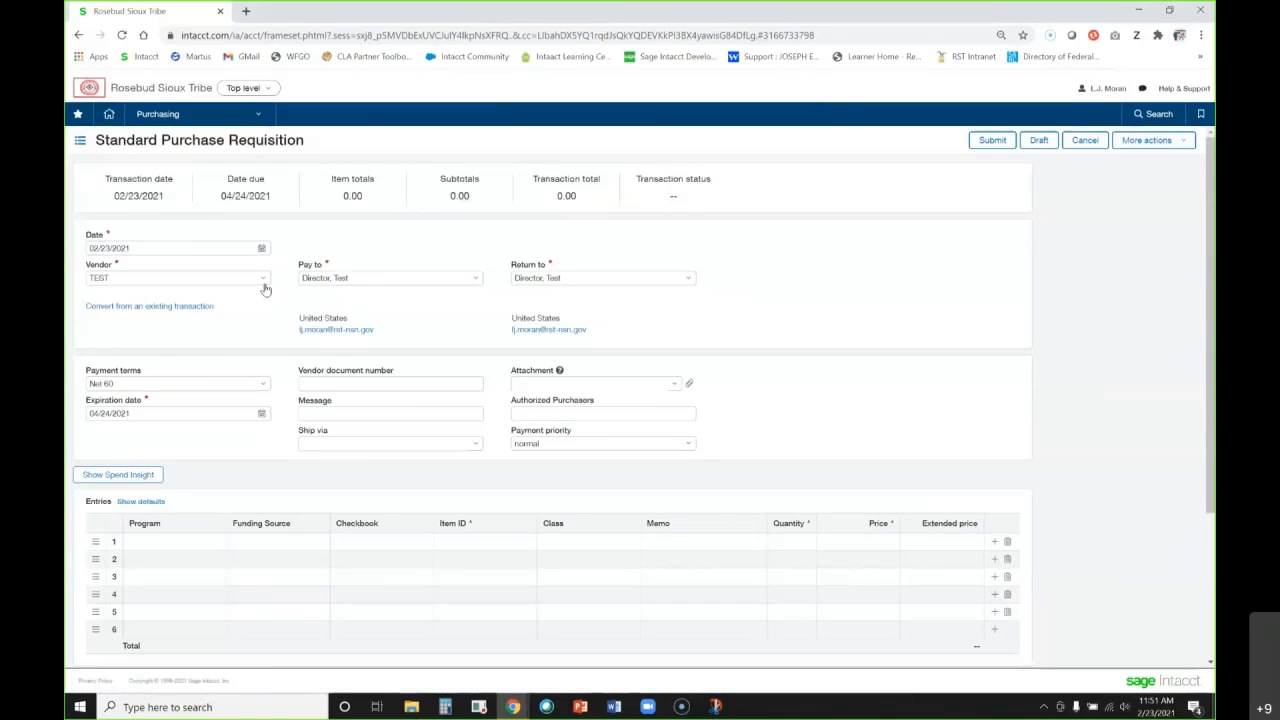
Open the vendor search window and clear its TEST filter to list all vendors
left_click(262, 279)
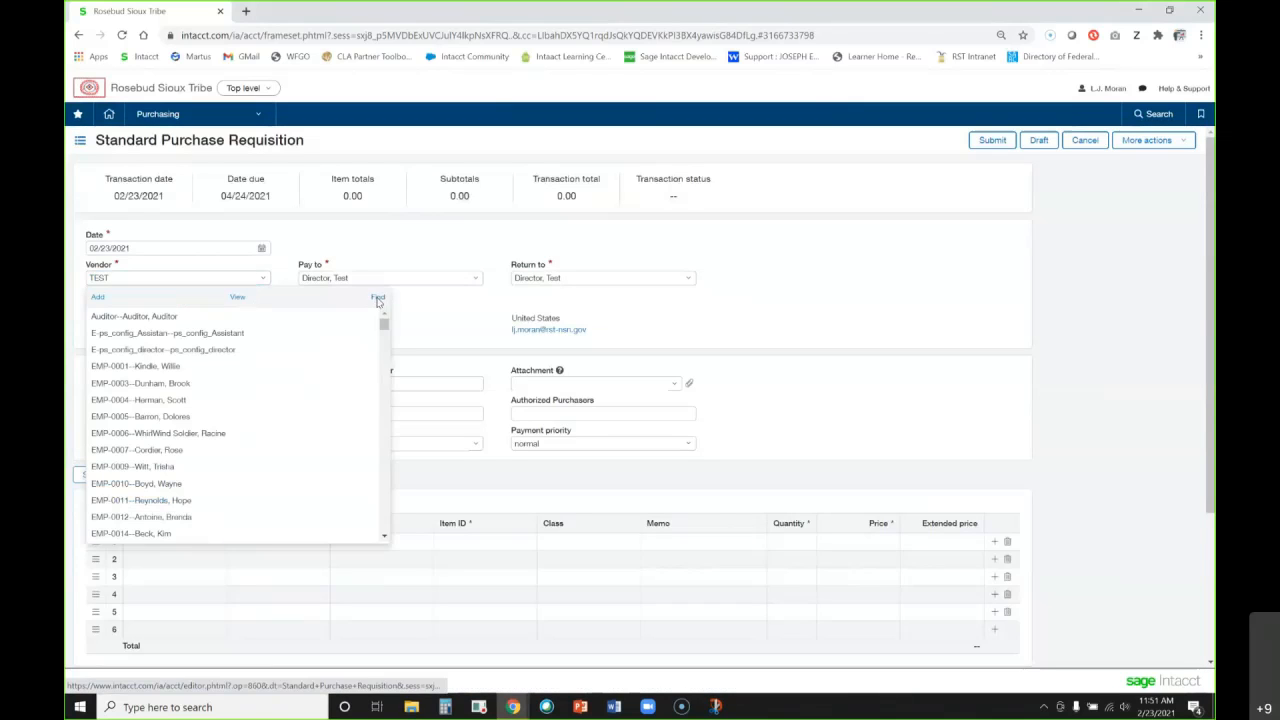
left_click(378, 298)
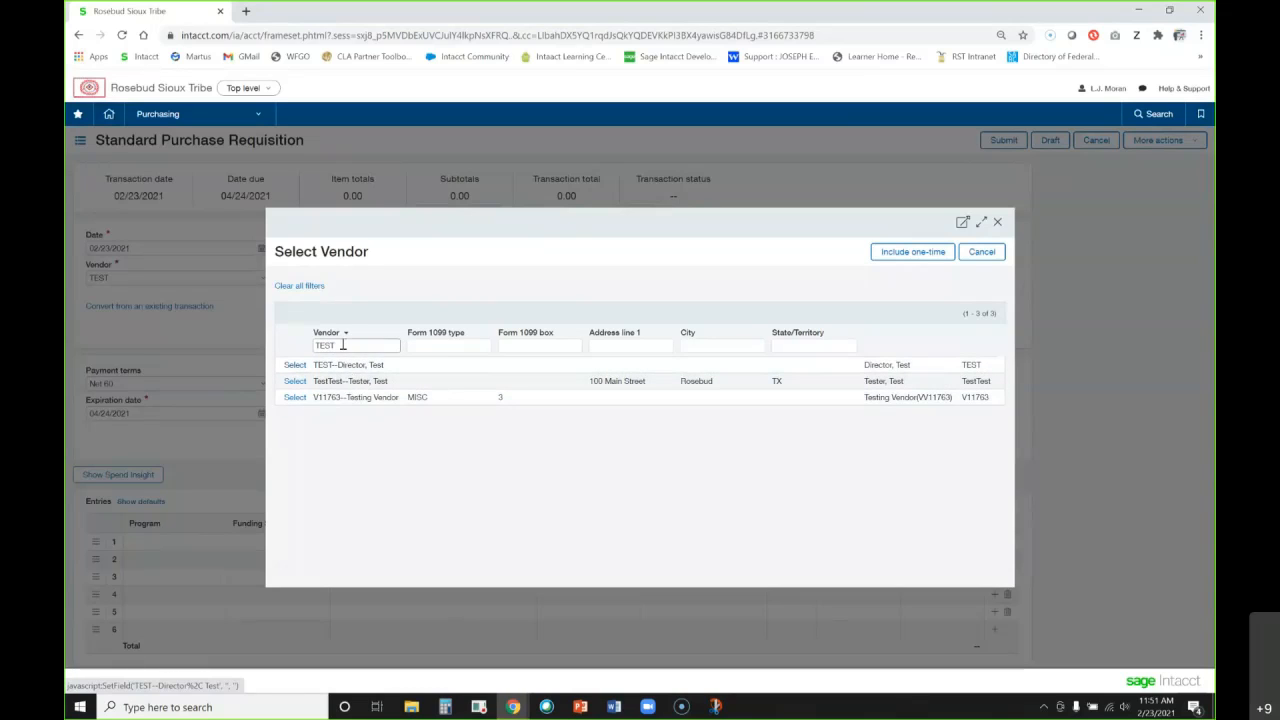
left_click_drag(337, 346, 310, 345)
key("BackSpace")
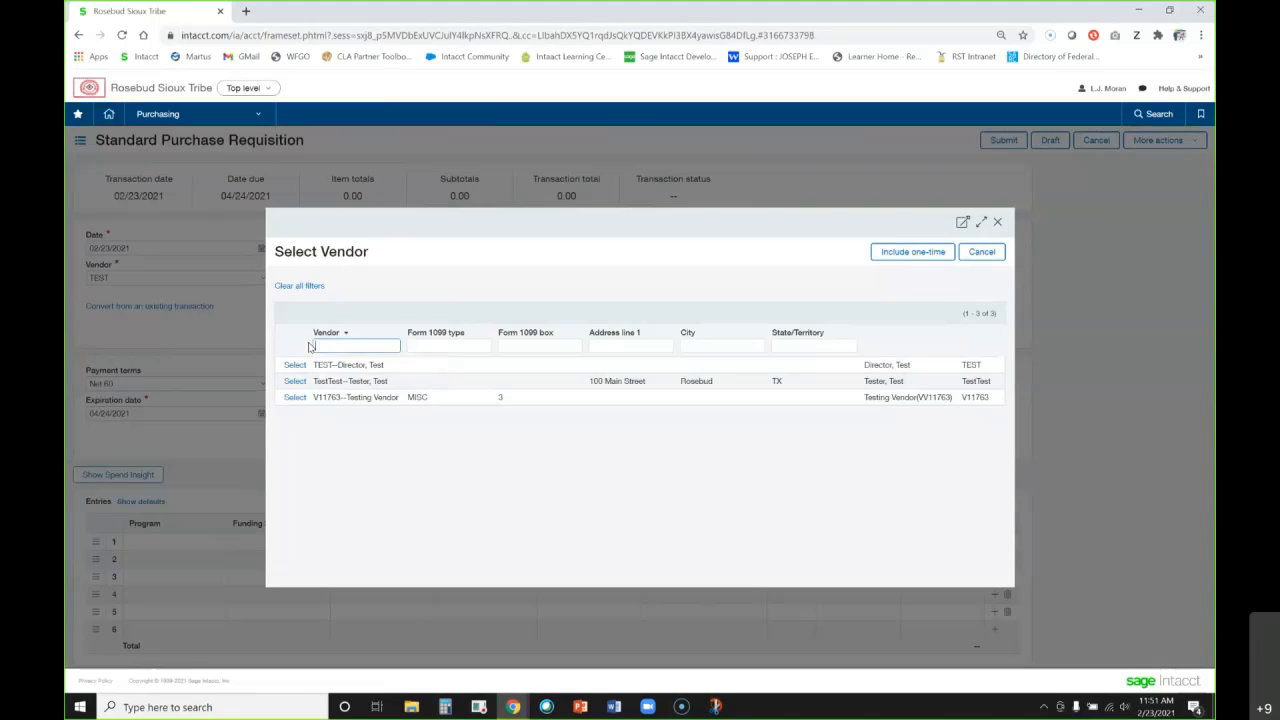
key("Return")
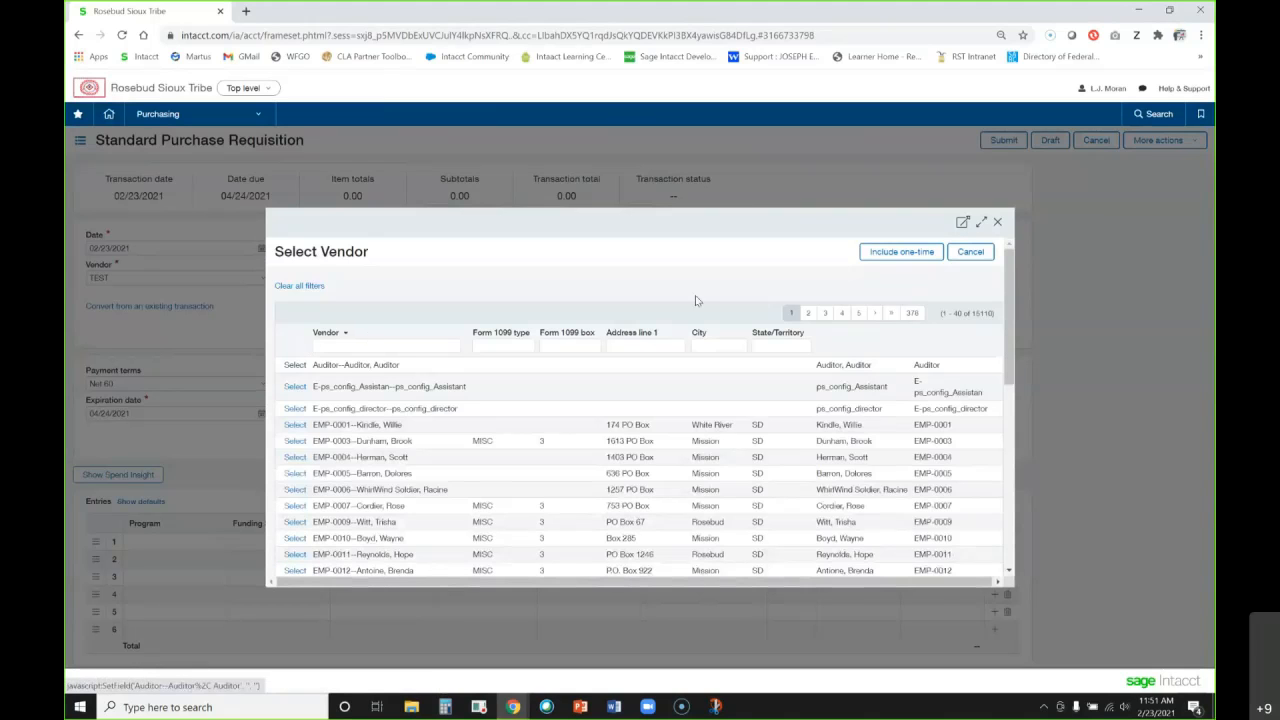
double_click(980, 313)
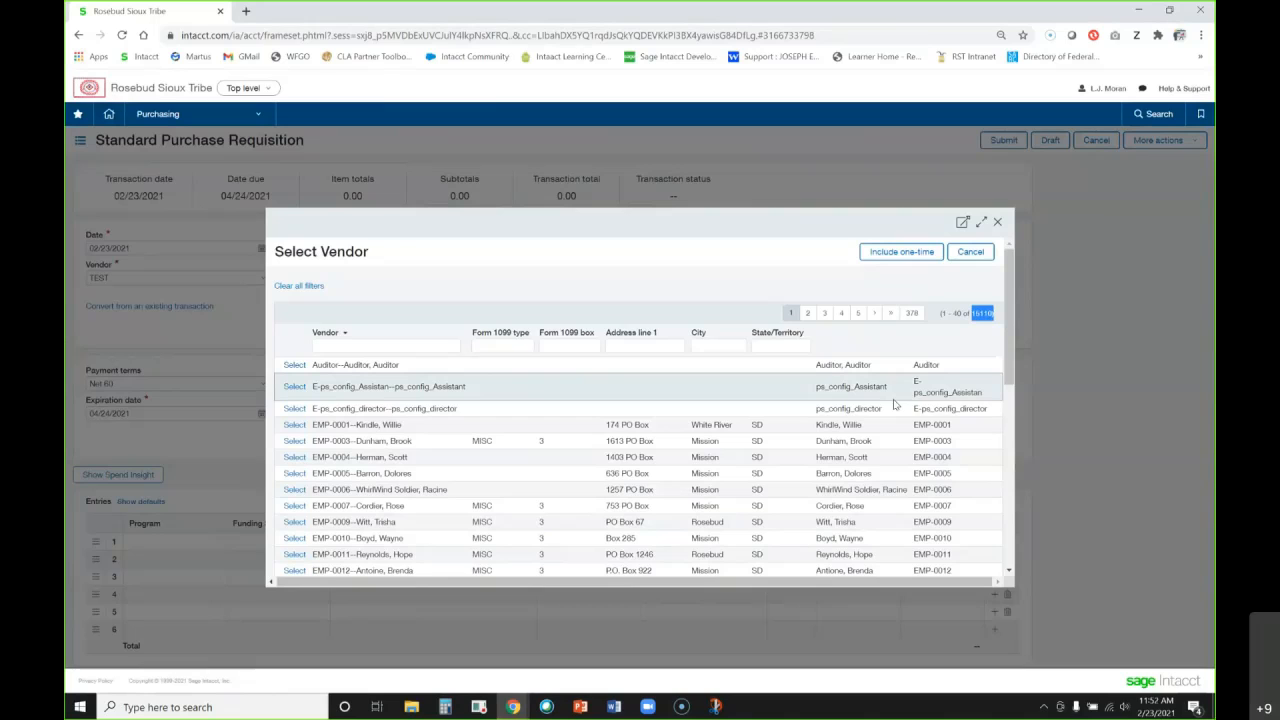
left_click(359, 345)
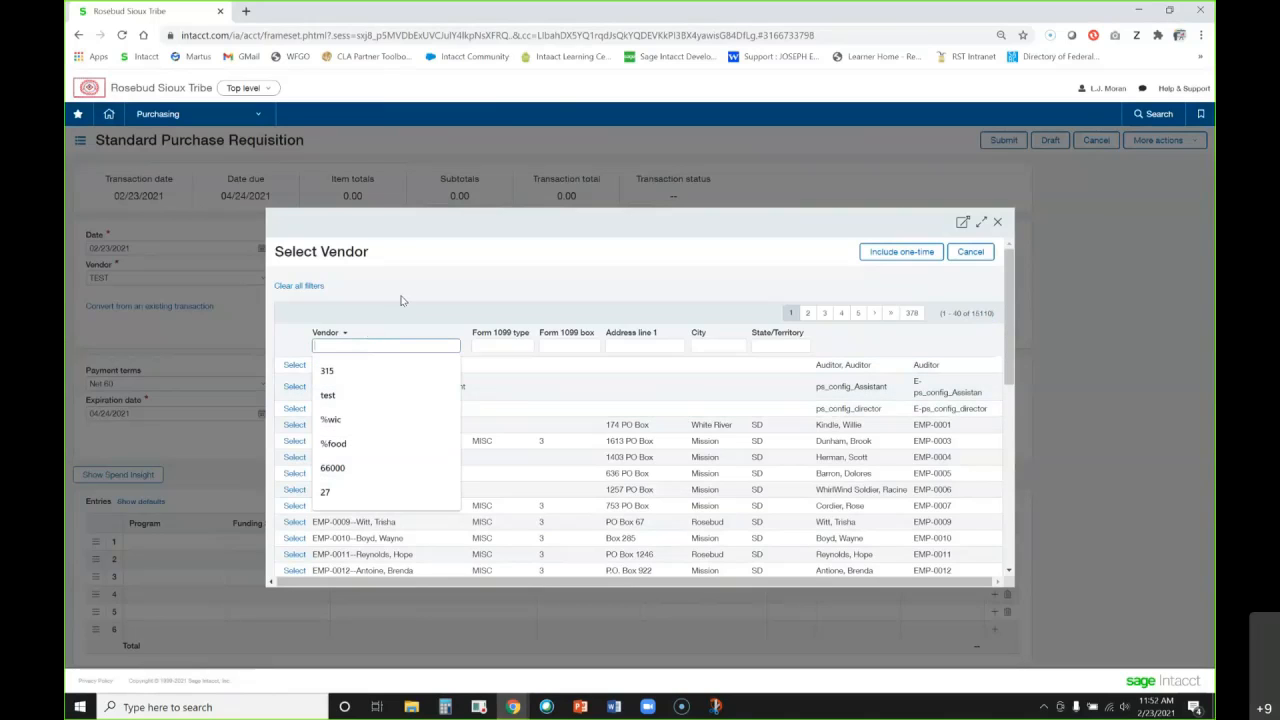
left_click(401, 300)
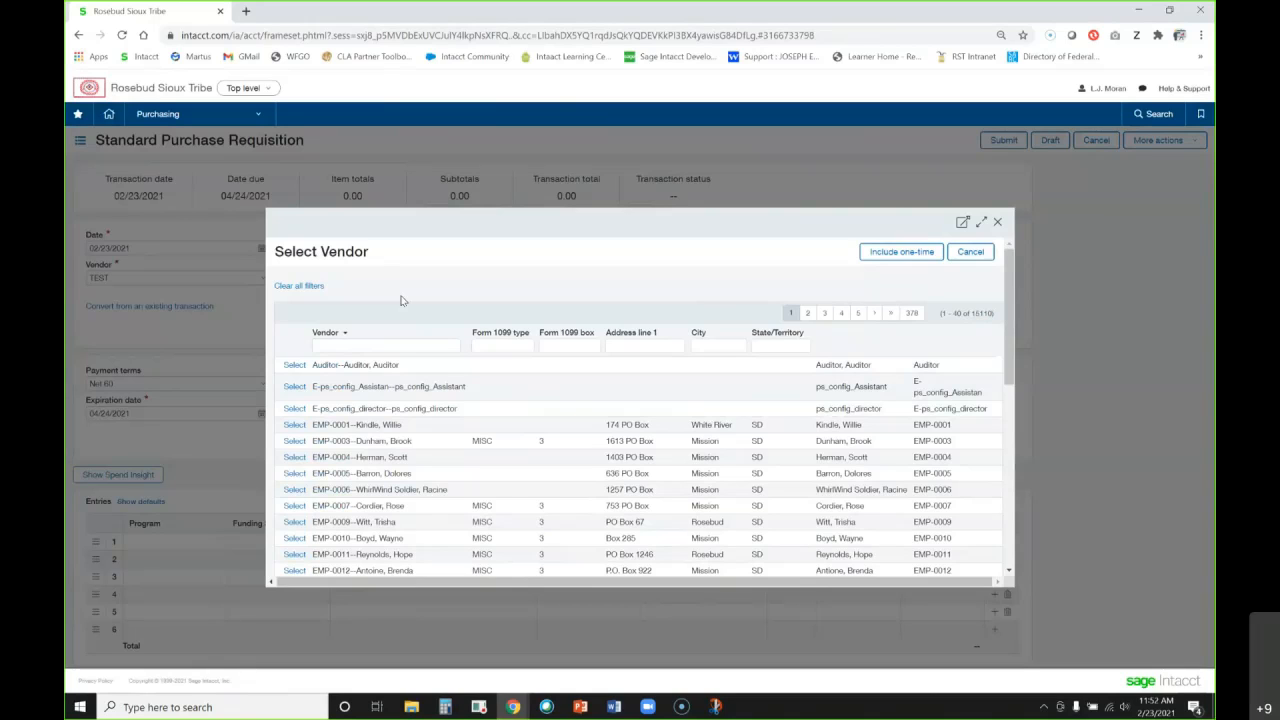
Filter the vendor list by TEST, broaden the filter to %TEST, and select the TestTest vendor for the requisition
left_click(361, 345)
type("TEST")
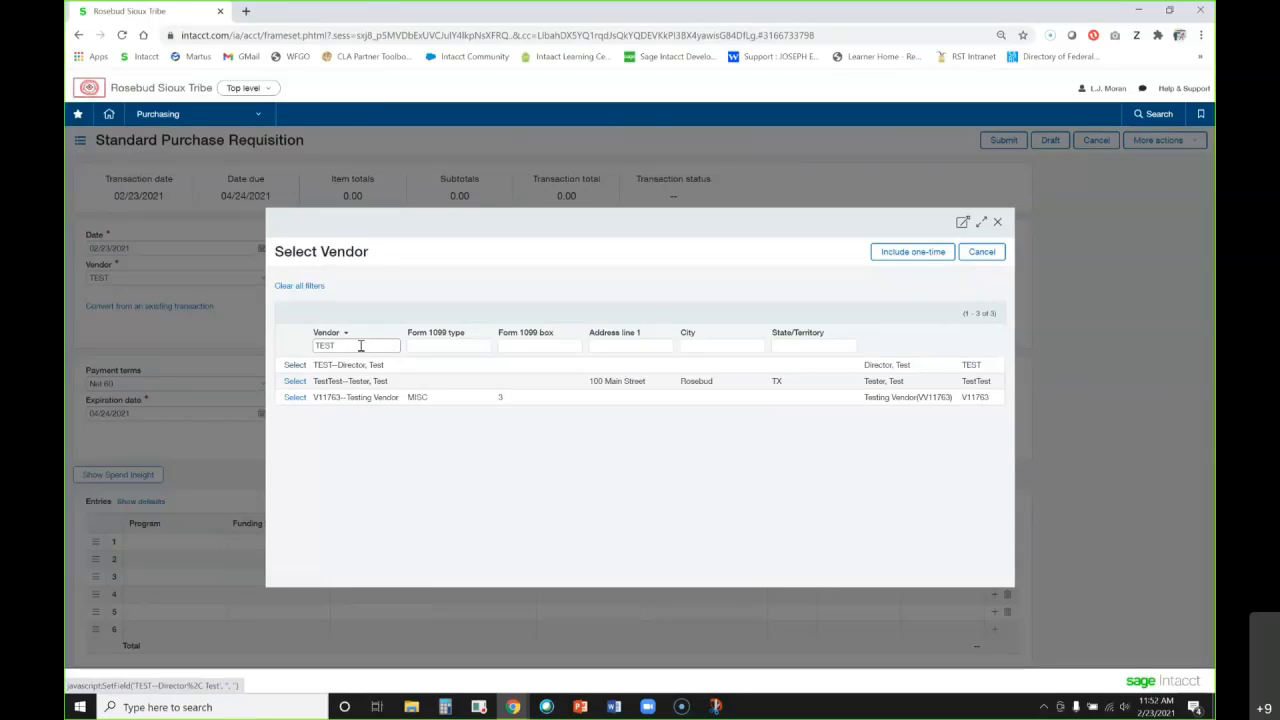
left_click(320, 345)
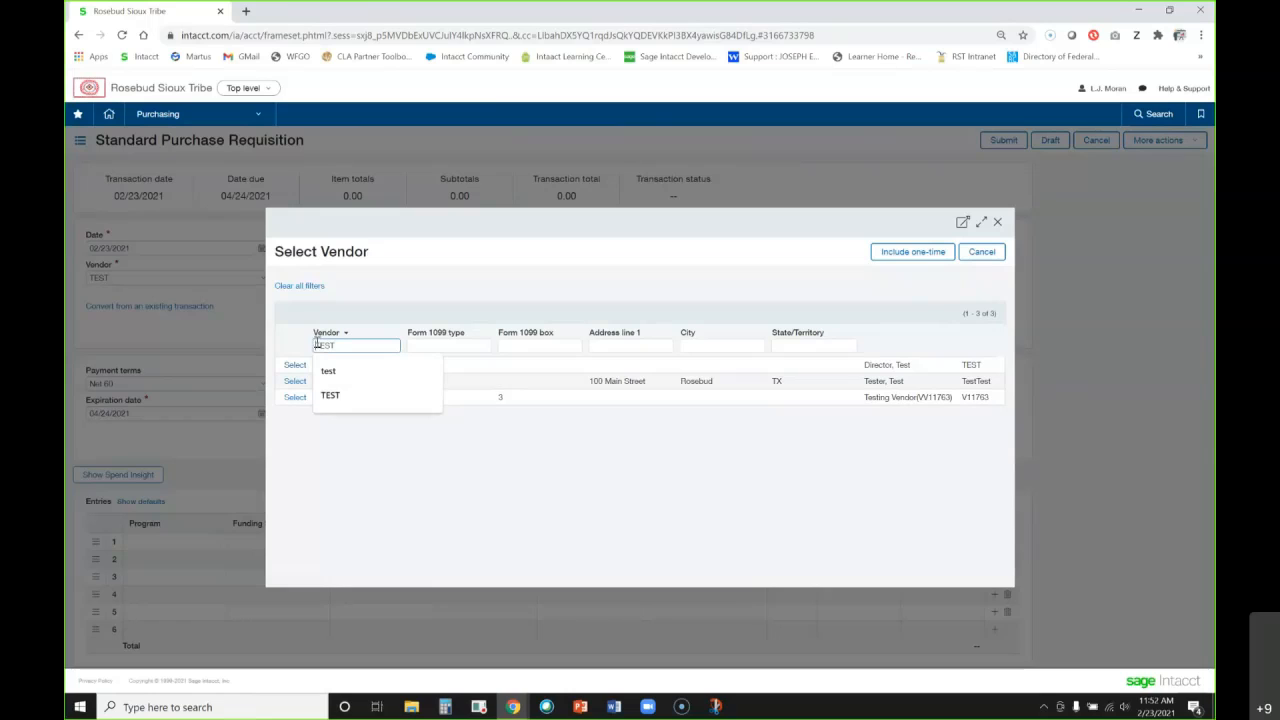
type("%")
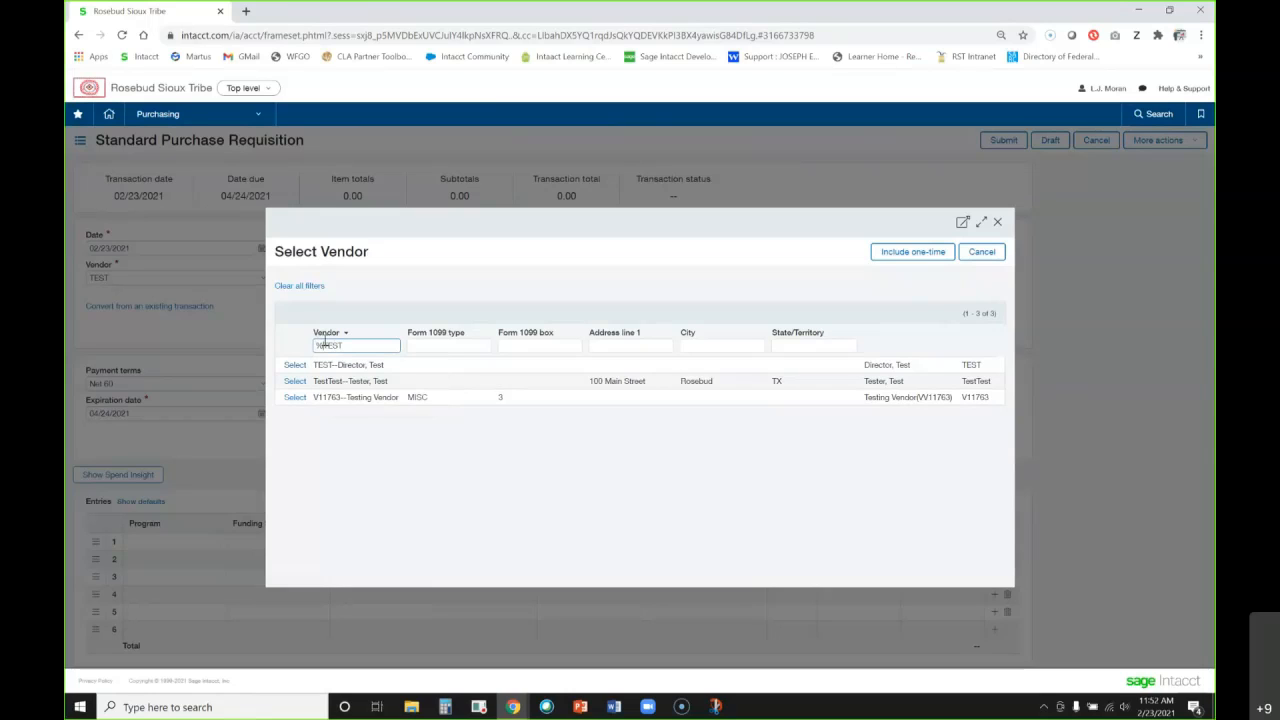
left_click(353, 344)
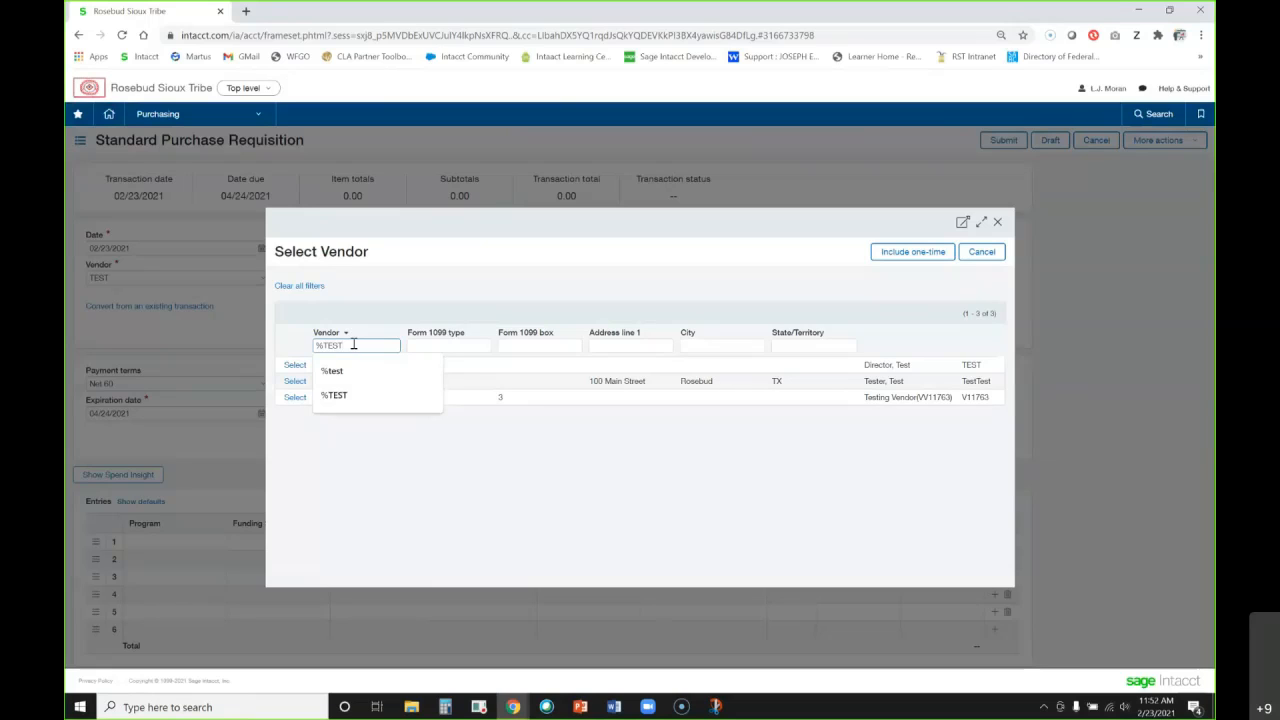
key("Return")
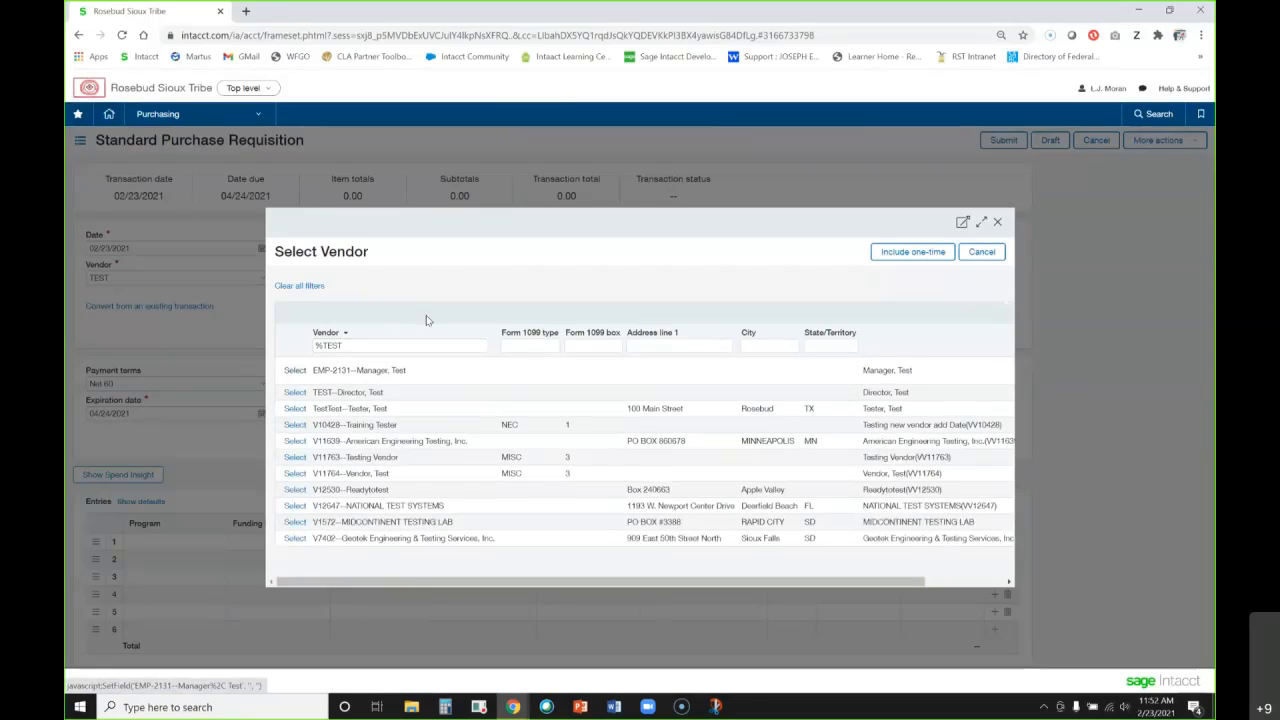
left_click_drag(569, 585, 502, 585)
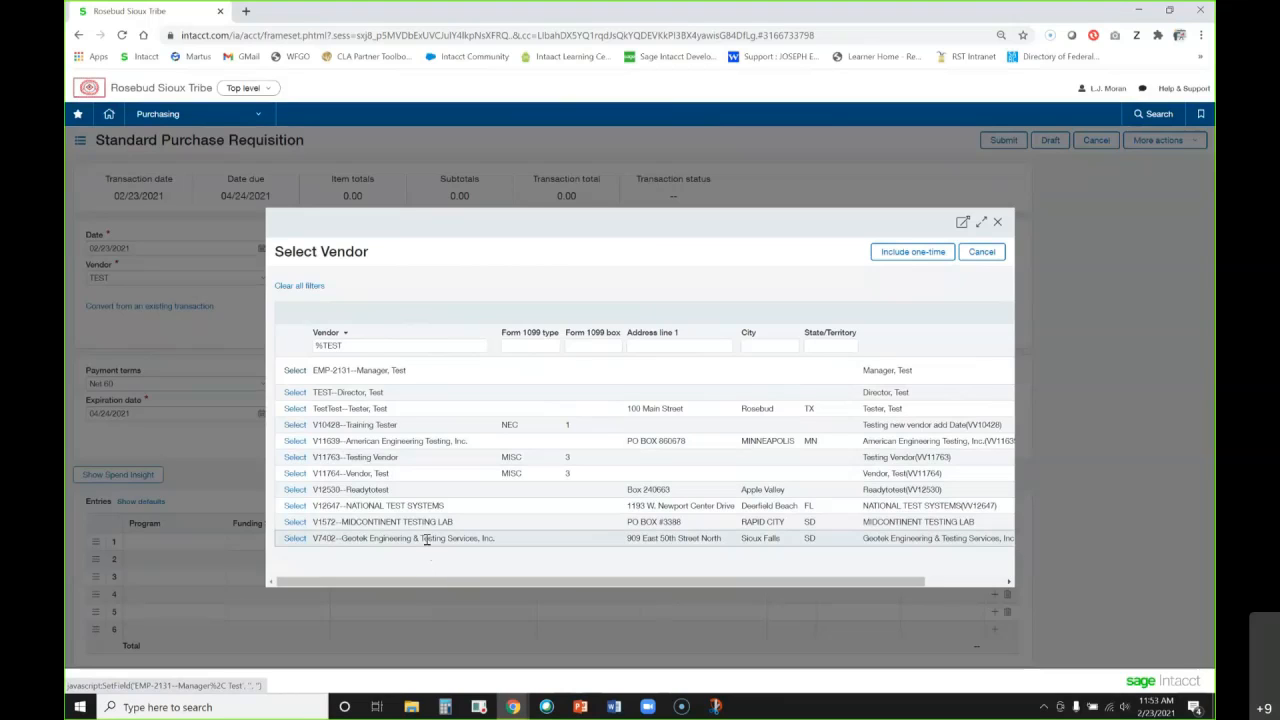
left_click(339, 346)
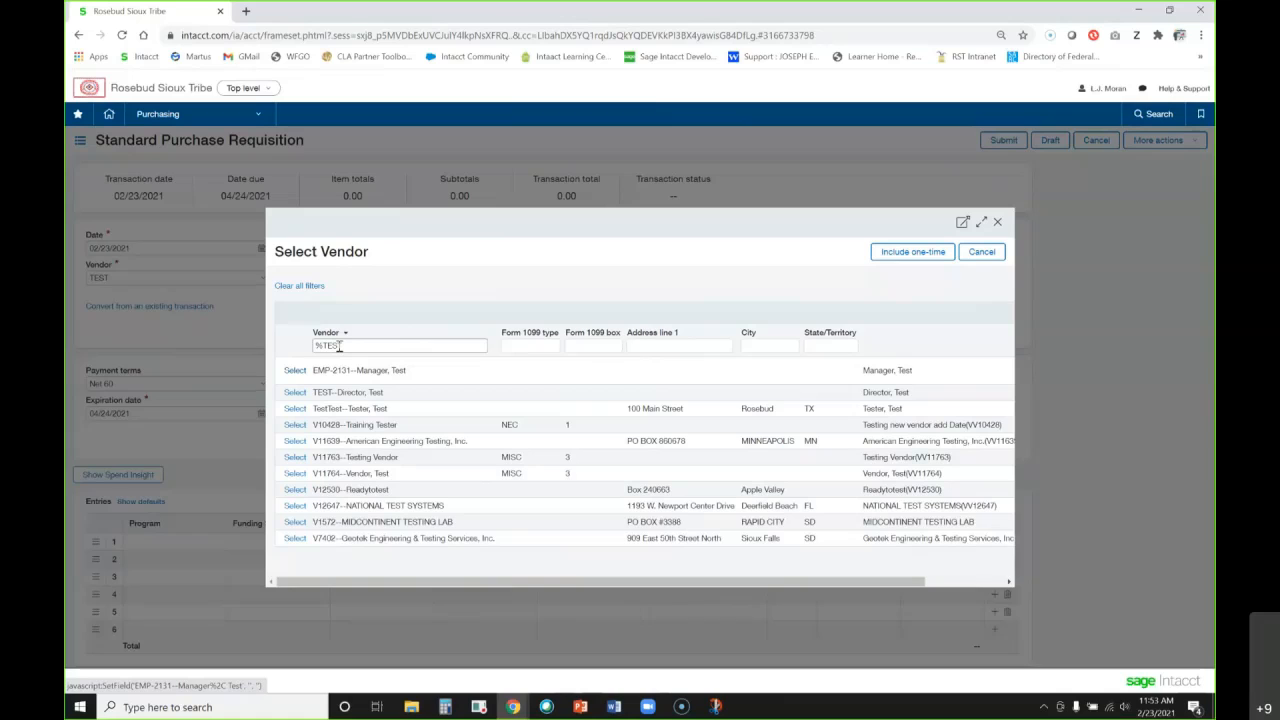
left_click(297, 409)
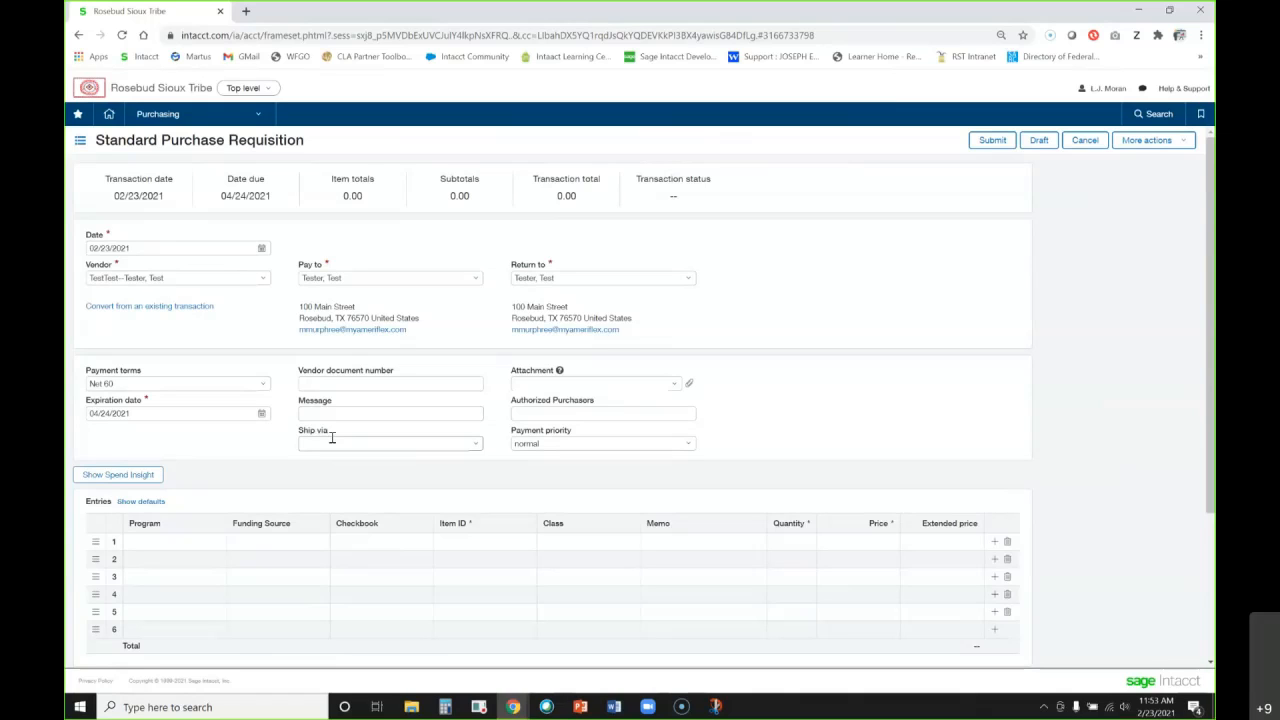
Look at the components offered in the New Vendor Request application without leaving the requisition
left_click(180, 115)
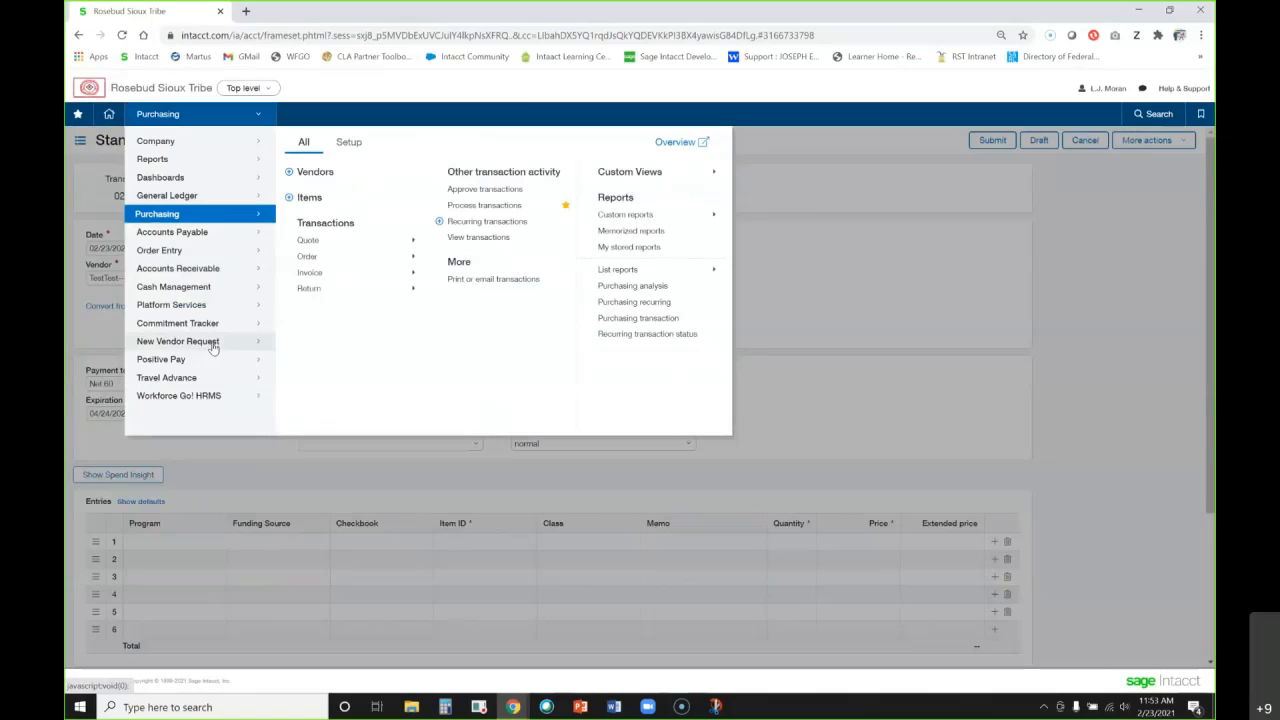
mouse_move(213, 346)
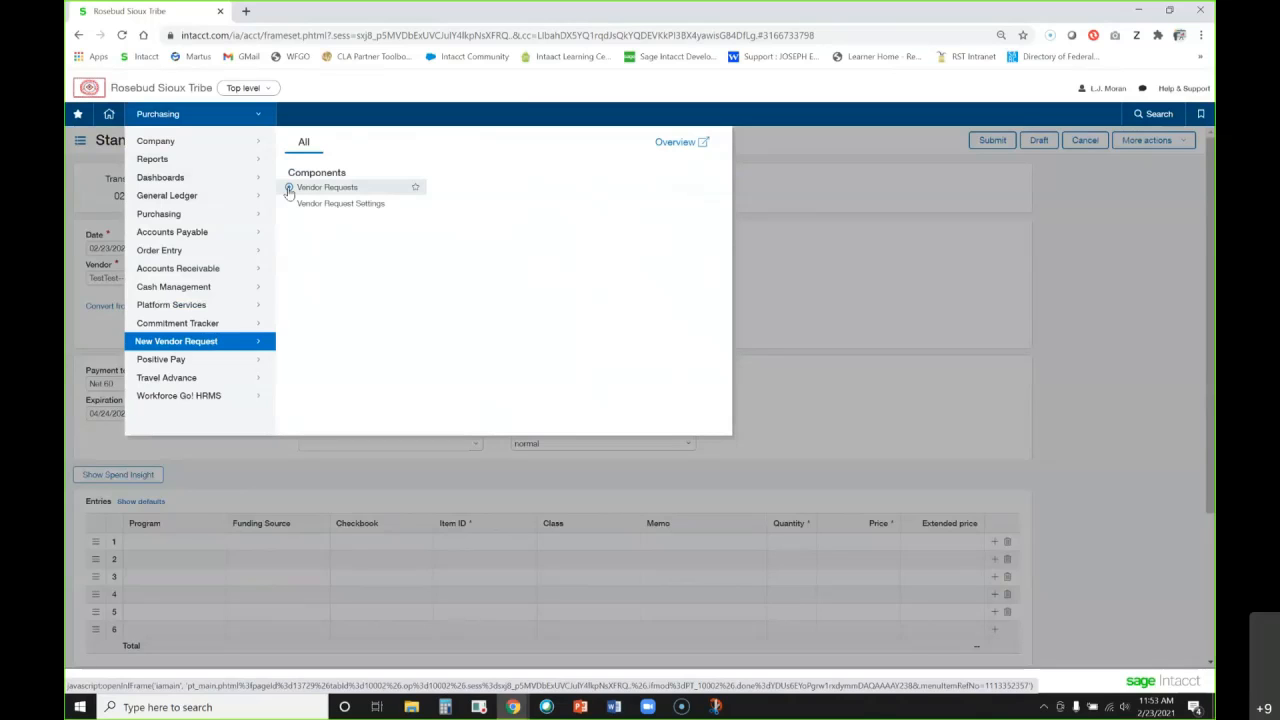
left_click(870, 233)
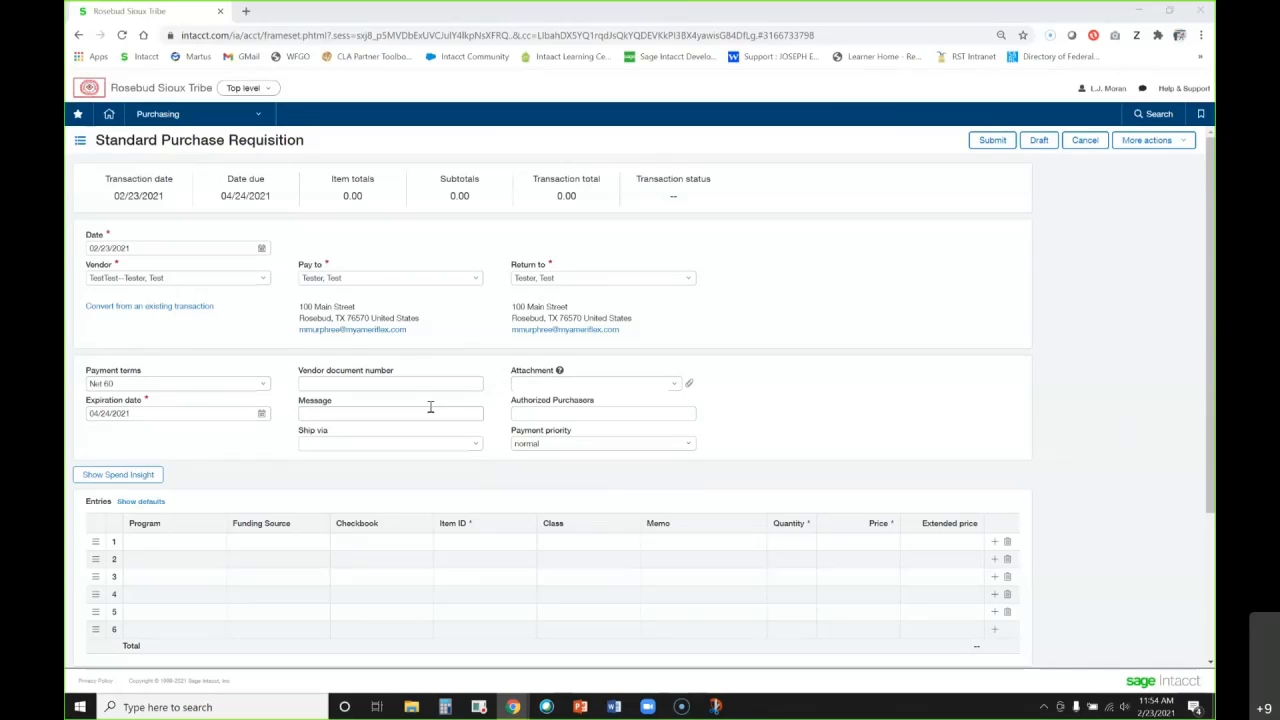
left_click(377, 383)
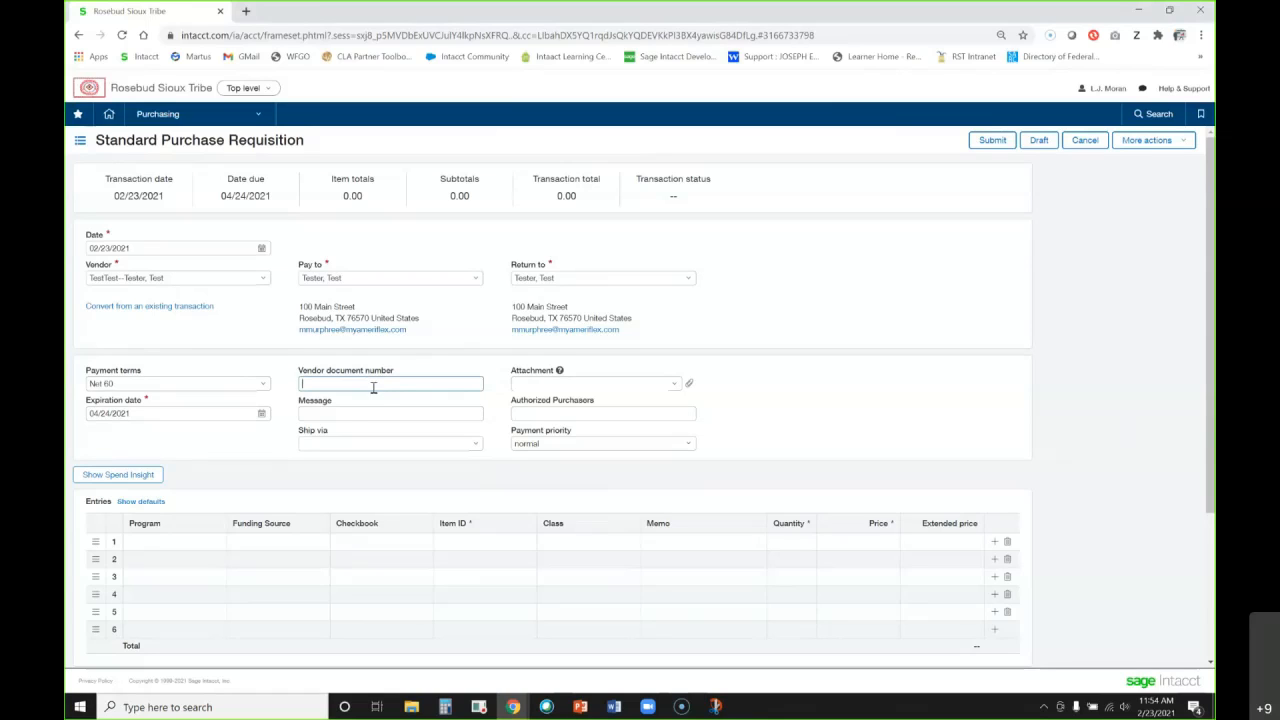
left_click(364, 412)
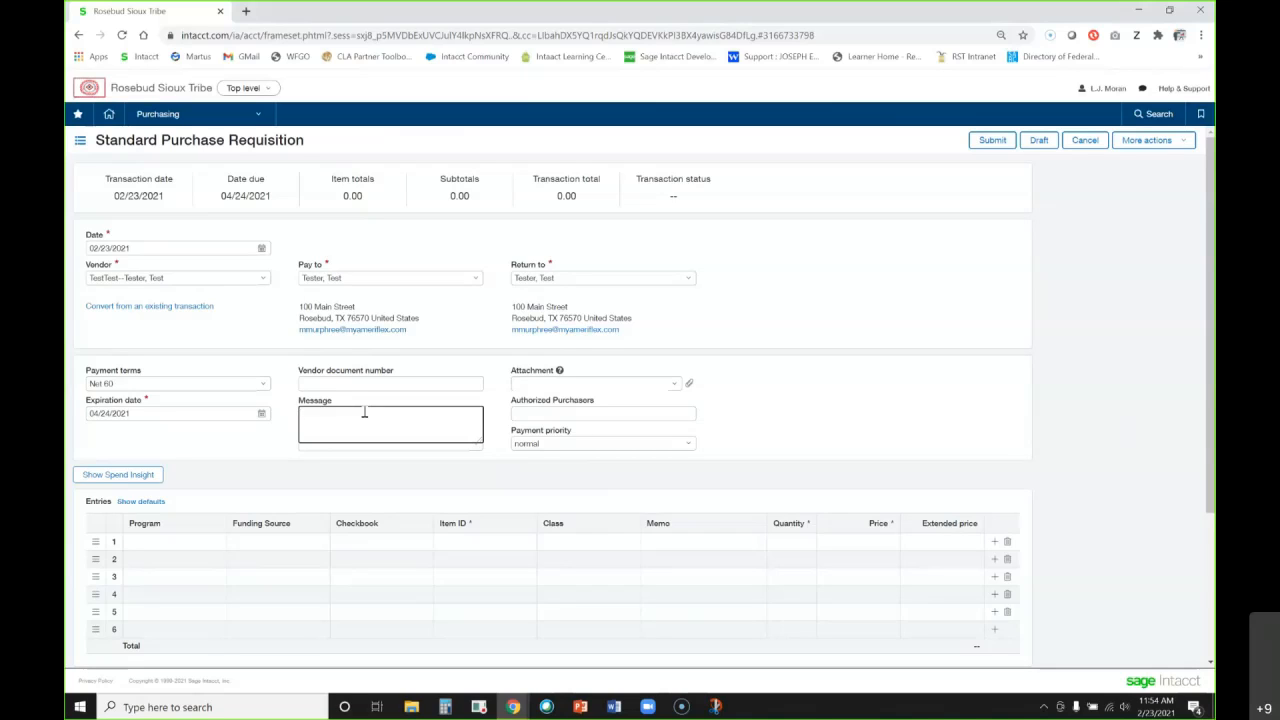
left_click(265, 447)
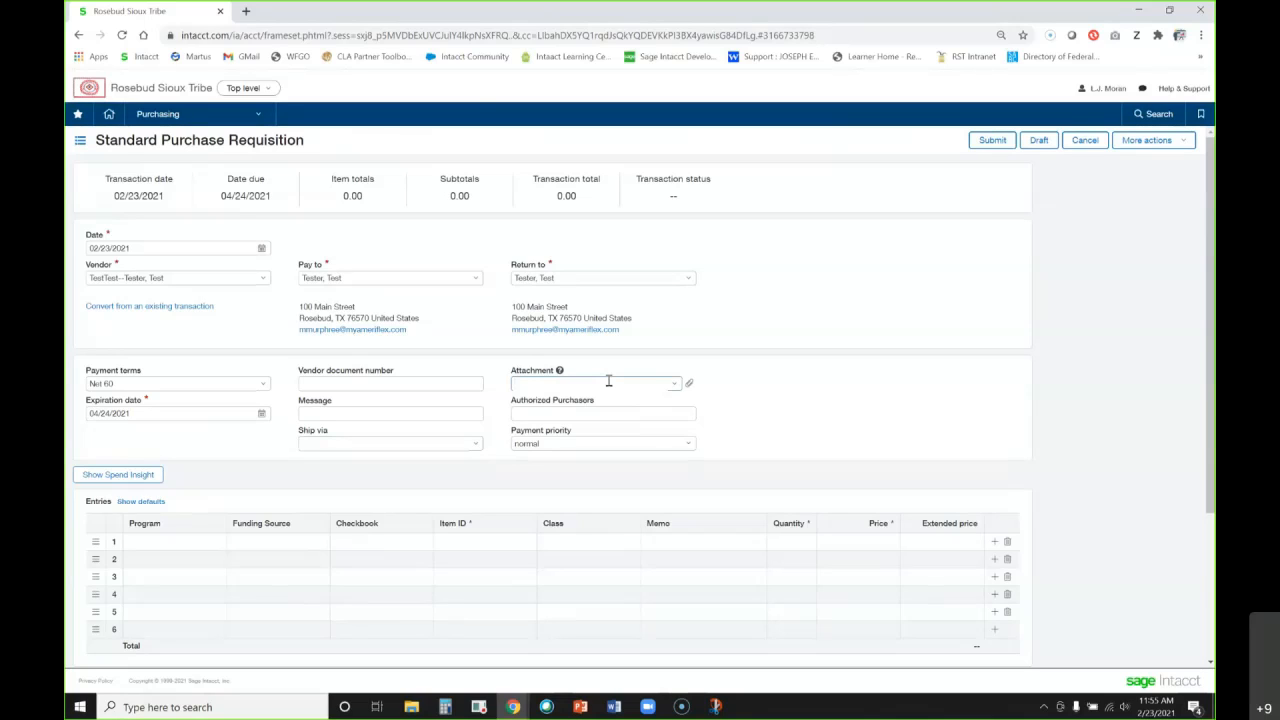
Shrink the browser window to expose the desktop and open the Blanket PO Training folder beside the requisition
left_click(1167, 10)
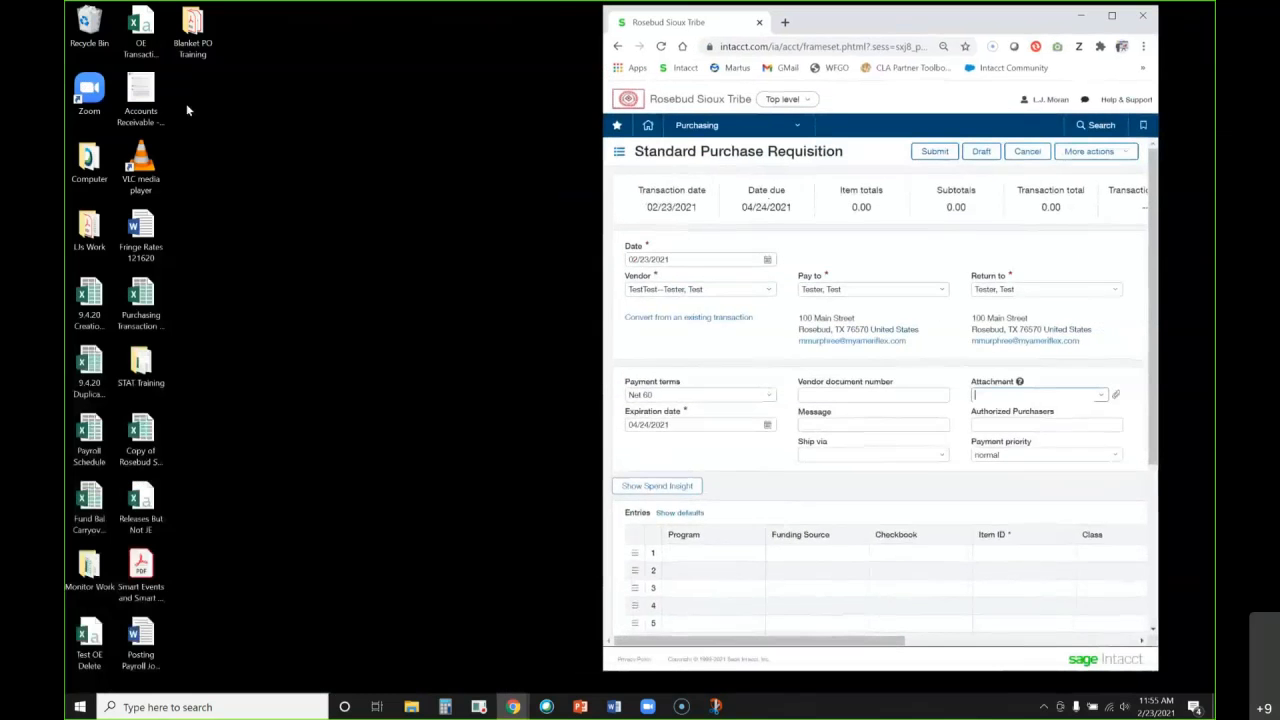
double_click(200, 35)
left_click_drag(663, 48, 339, 72)
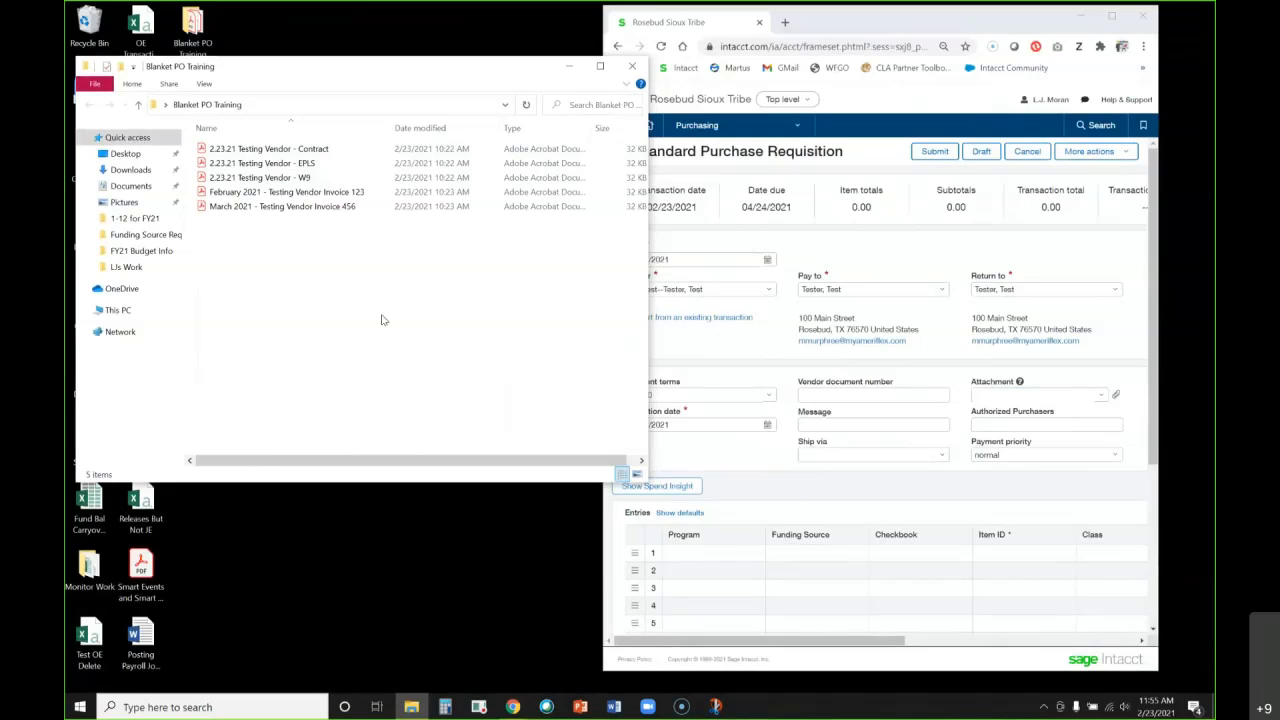
Attach the 2.23.21 Testing Vendor - EPLS and 2.23.21 Testing Vendor - Contract PDFs from the training folder to the requisition
left_click(266, 168)
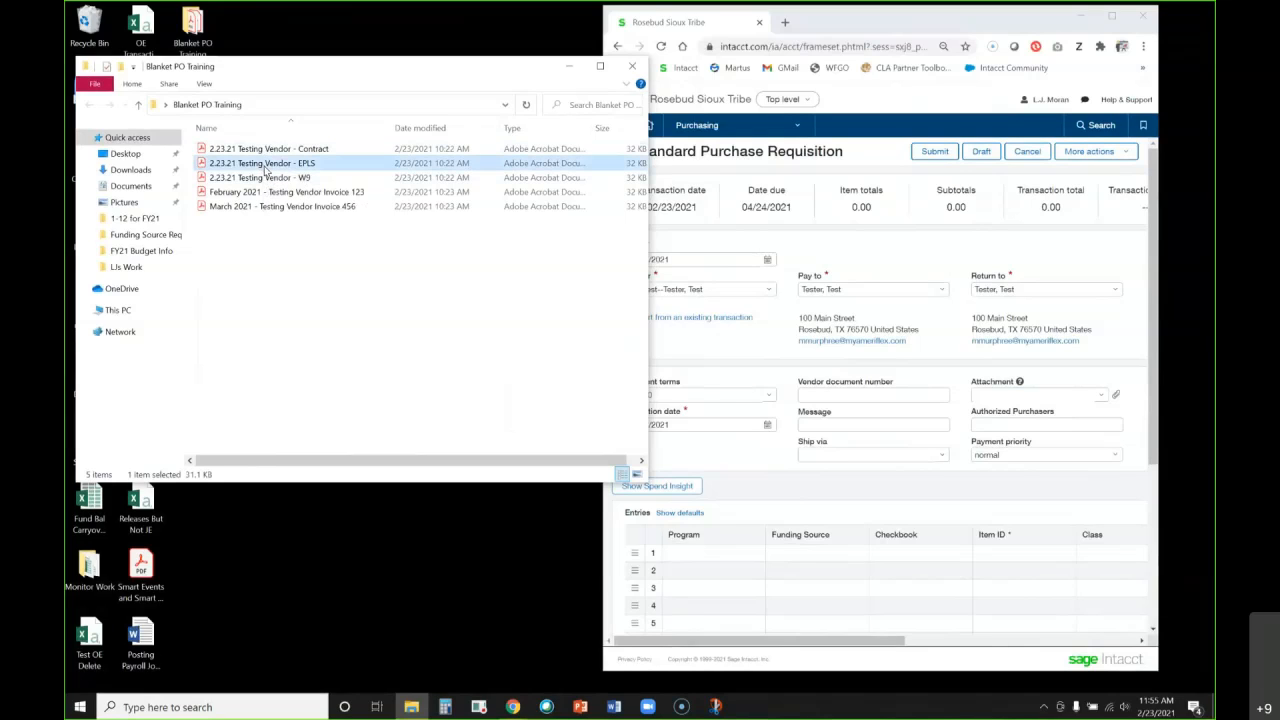
left_click_drag(266, 168, 1014, 385)
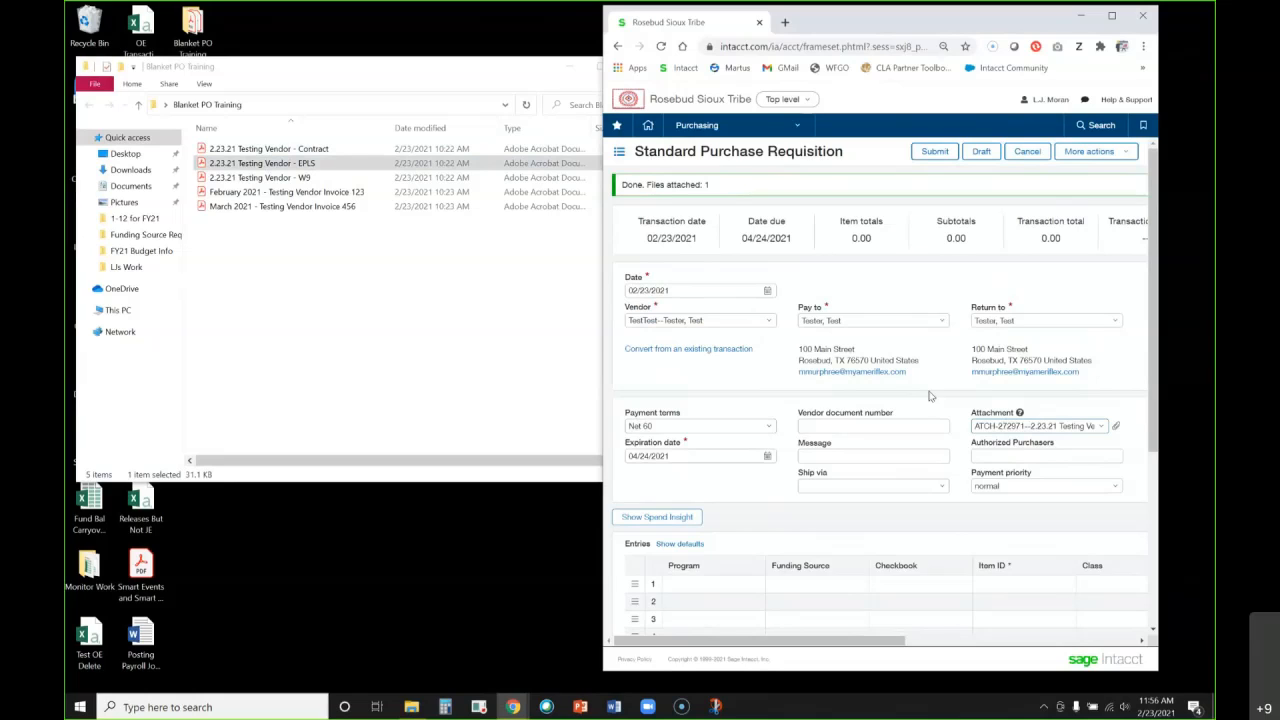
left_click(281, 150)
left_click_drag(297, 158, 1017, 428)
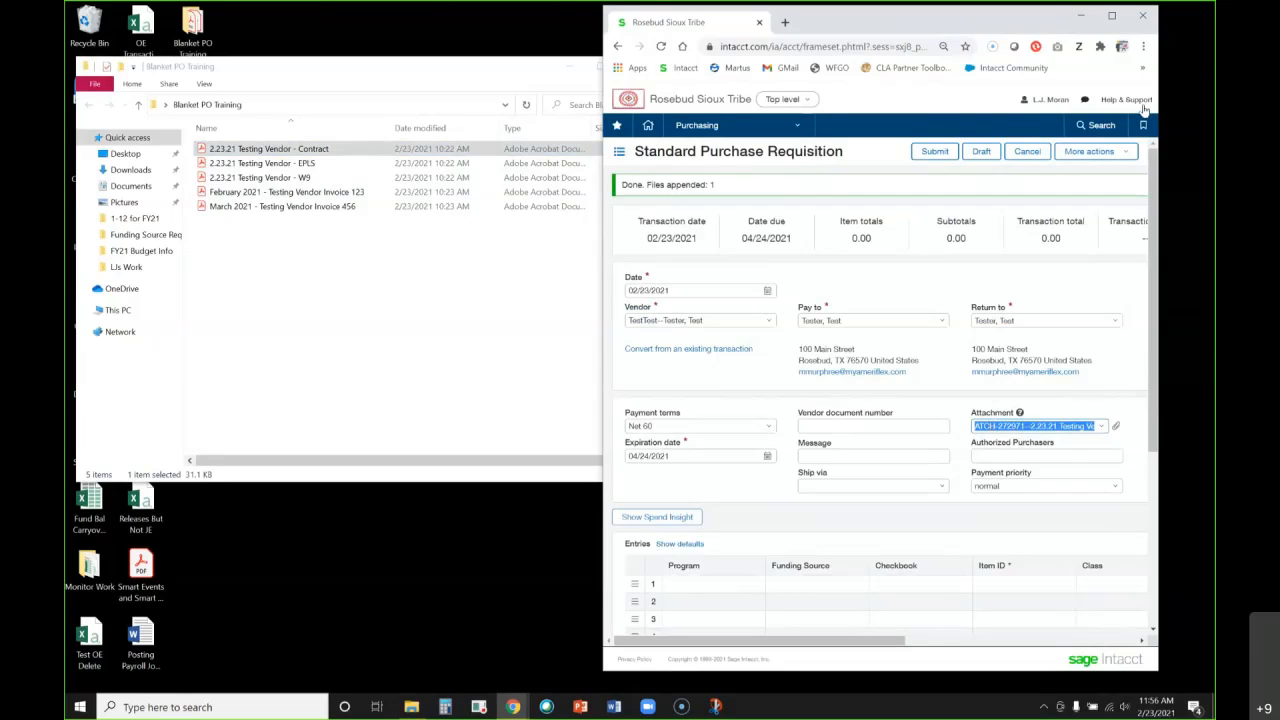
Restore the browser to full size, review the requisition's attached files and the attachment's editing options, and close the attachment without saving
left_click(1110, 17)
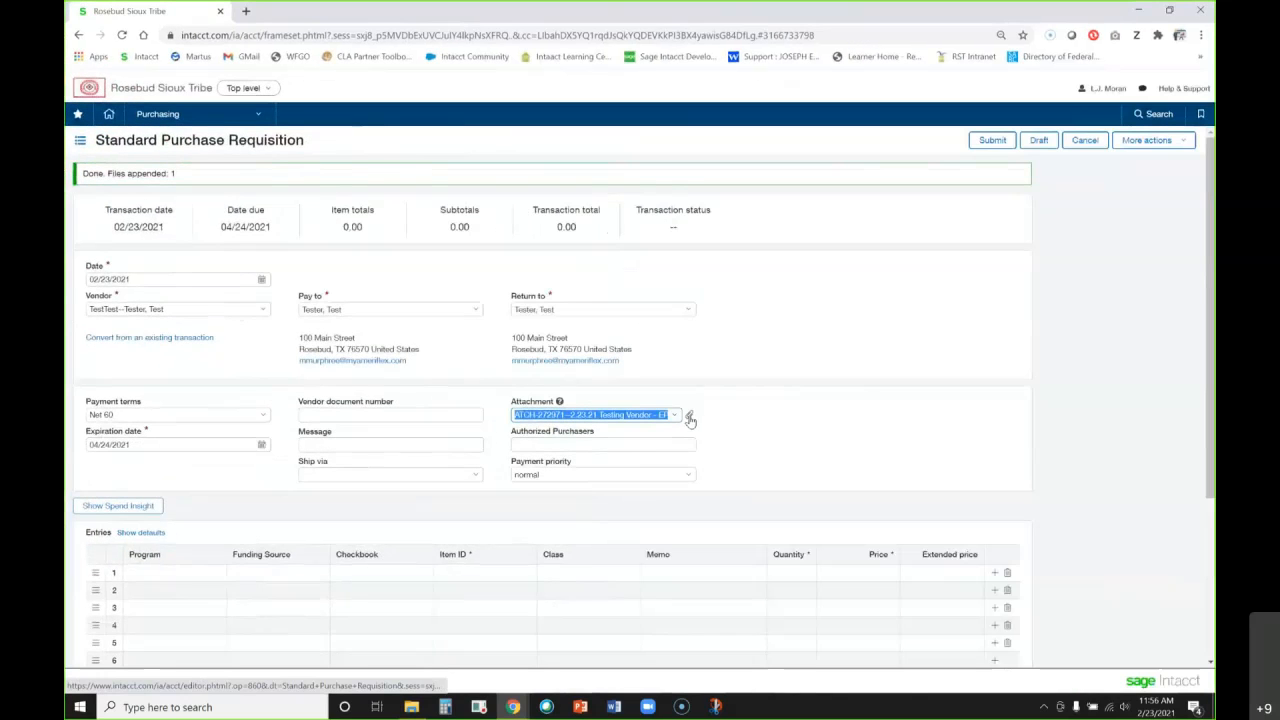
left_click(689, 420)
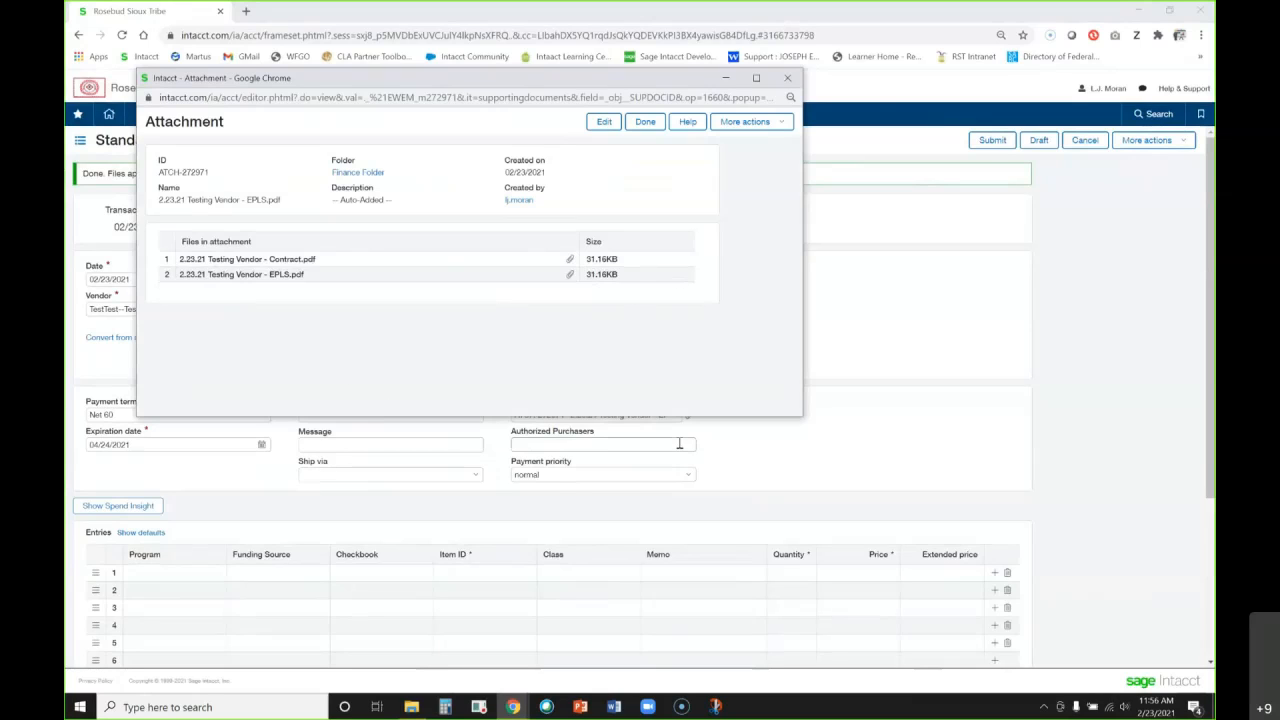
left_click(604, 124)
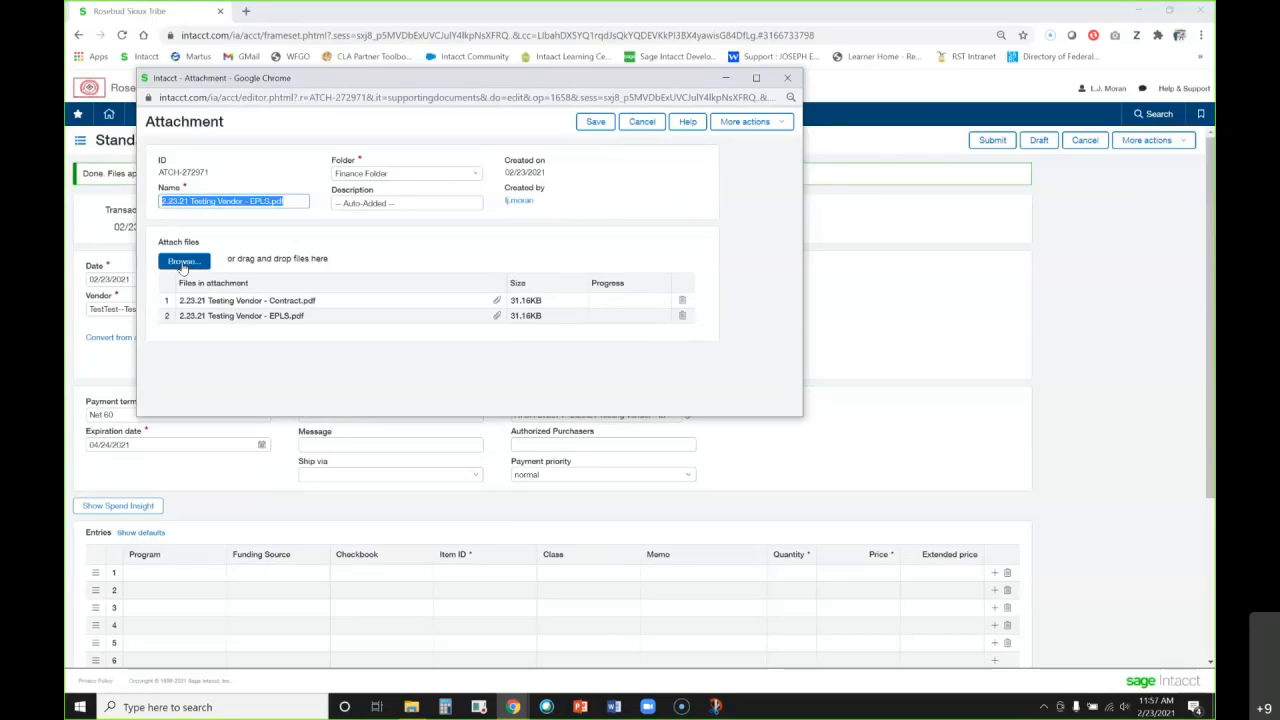
left_click(787, 78)
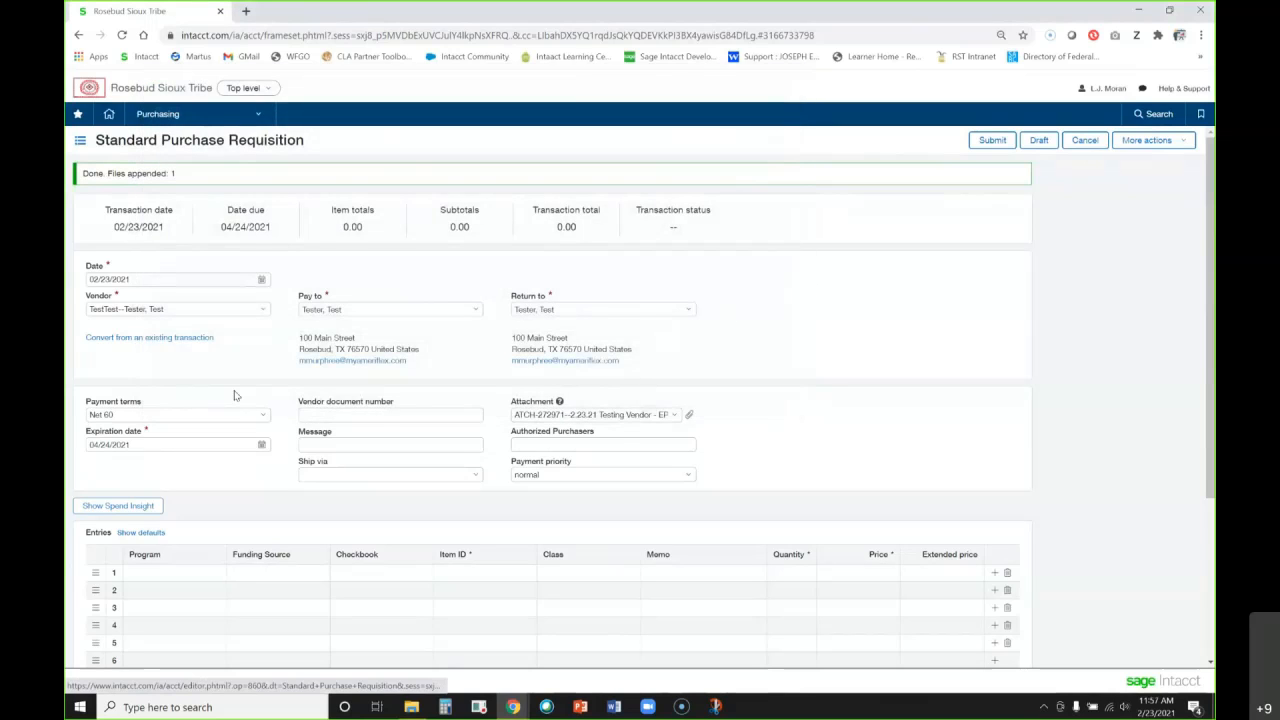
In the first entry line, set the program to TEST--Test Company and the funding source to TEST FOR AR TRAINING
scroll(222, 420, "down", 1)
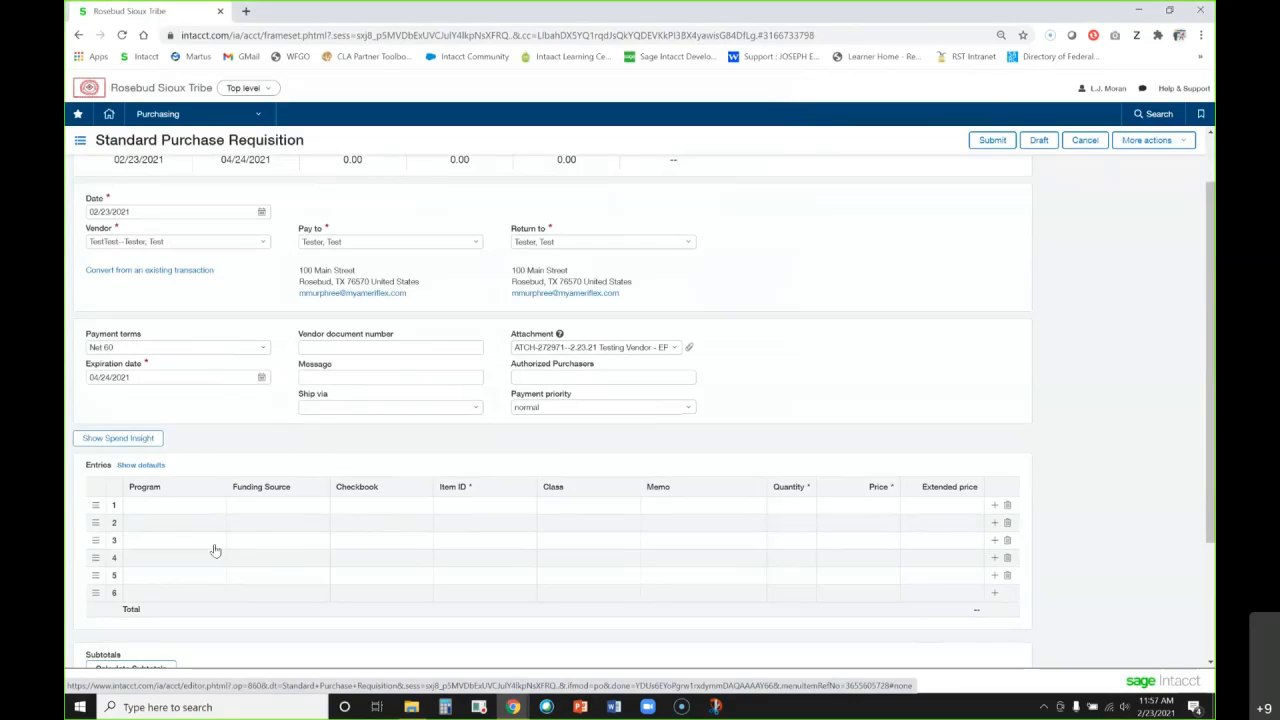
left_click(158, 504)
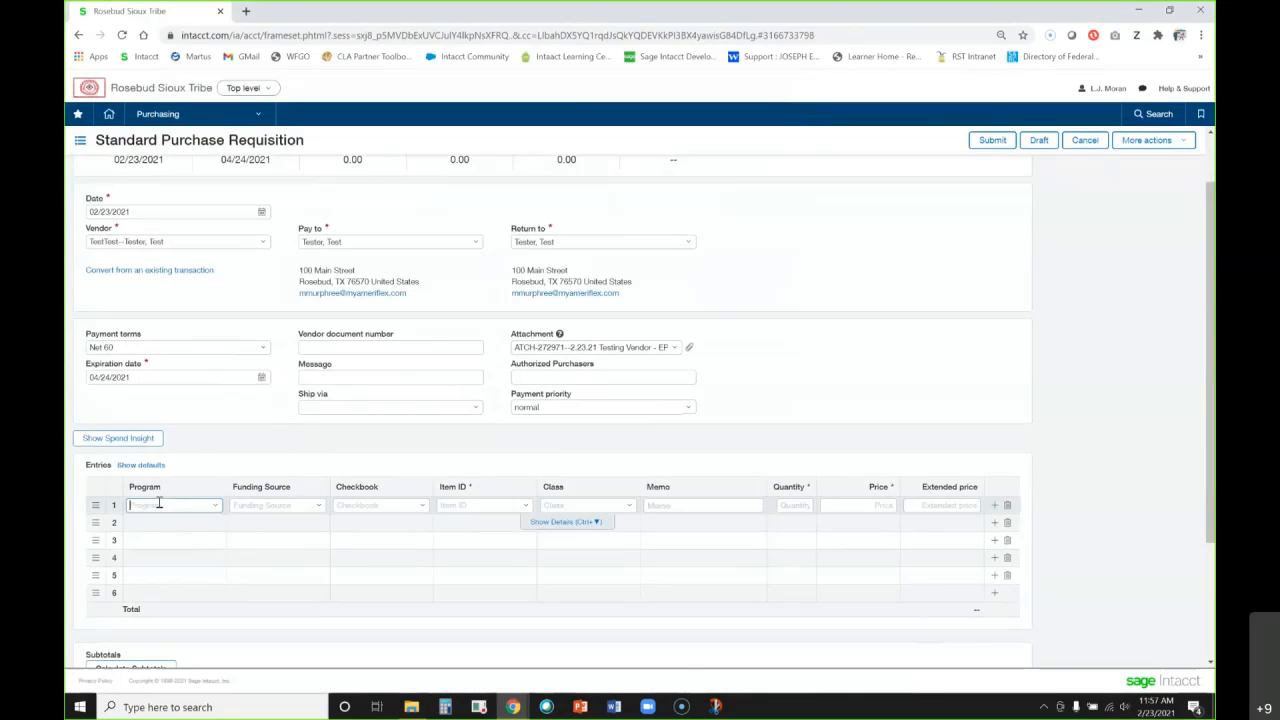
type("TEST--Test Company")
key("Tab")
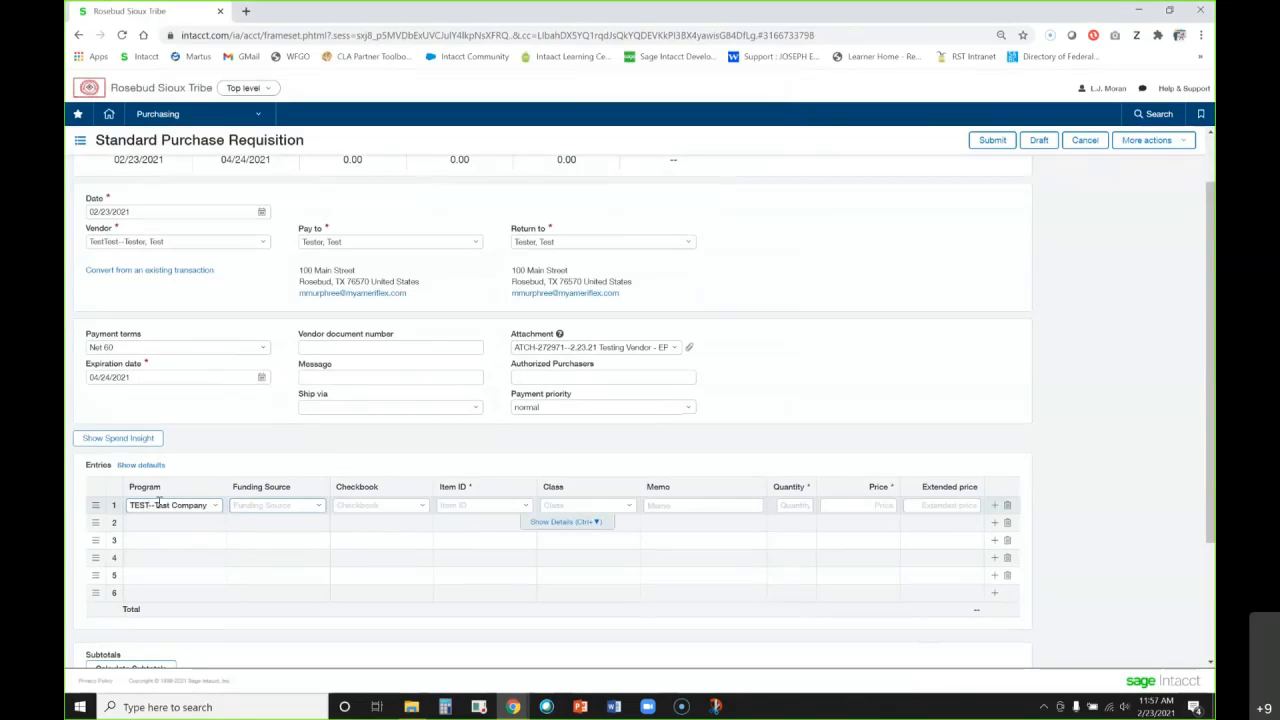
type("TEST")
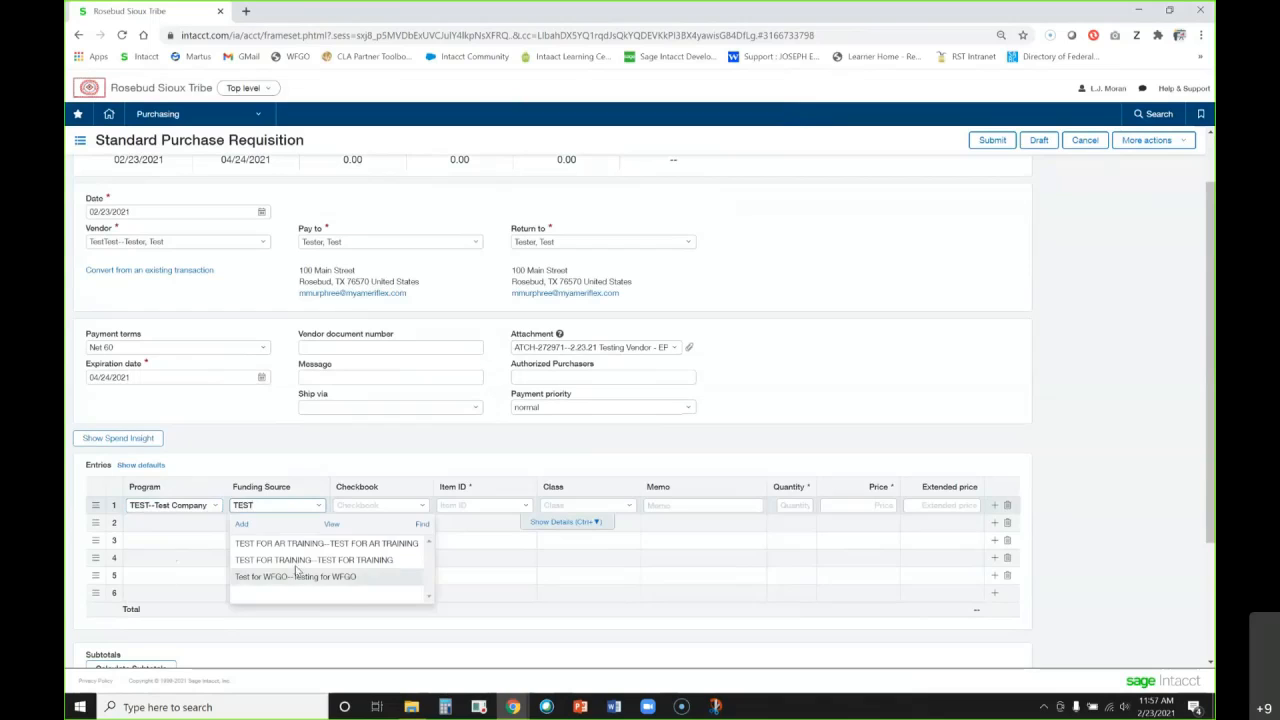
left_click(301, 545)
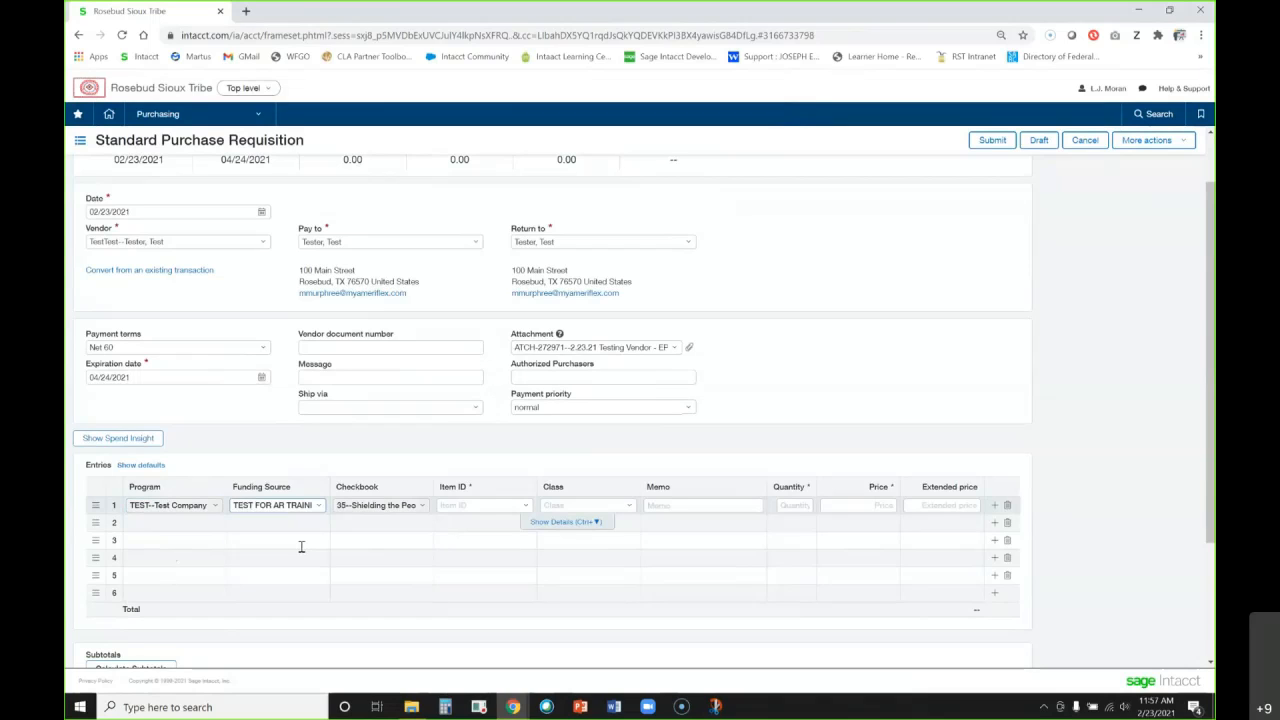
Change the first line's funding source to TEST FOR TRAINING and set its item to 69050--Office Supplies
left_click(526, 507)
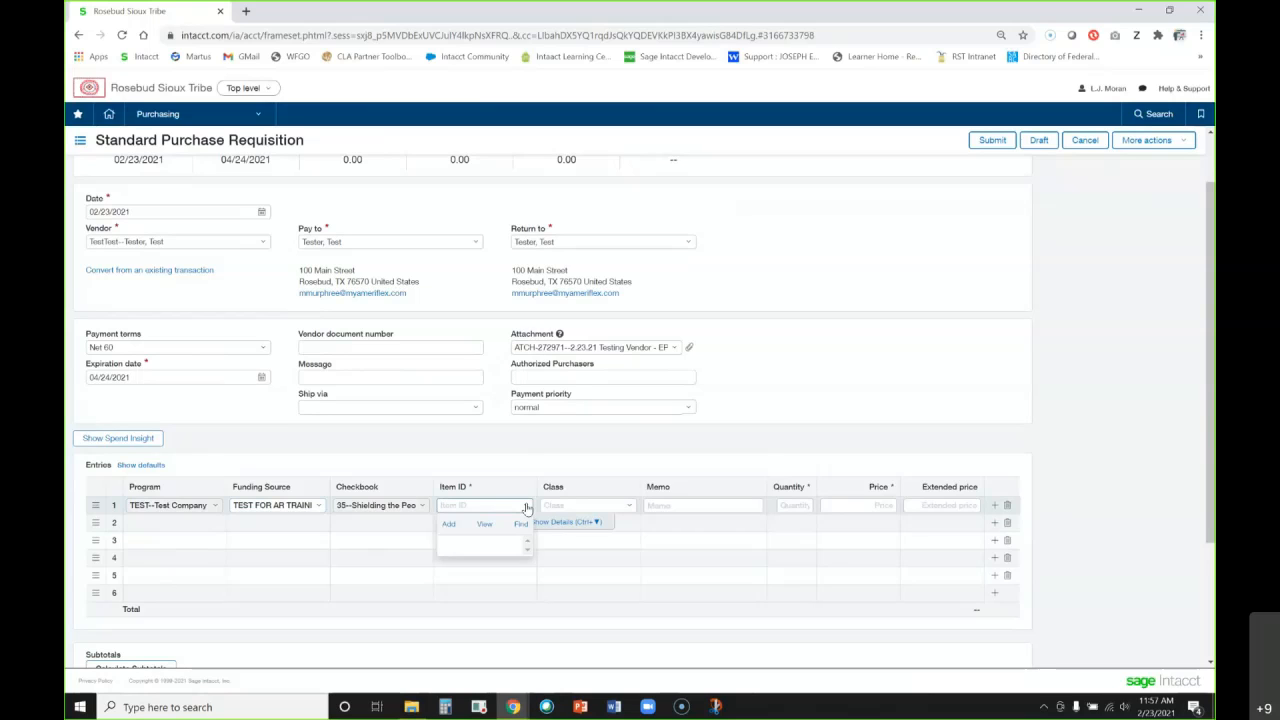
left_click(285, 505)
type("TEST")
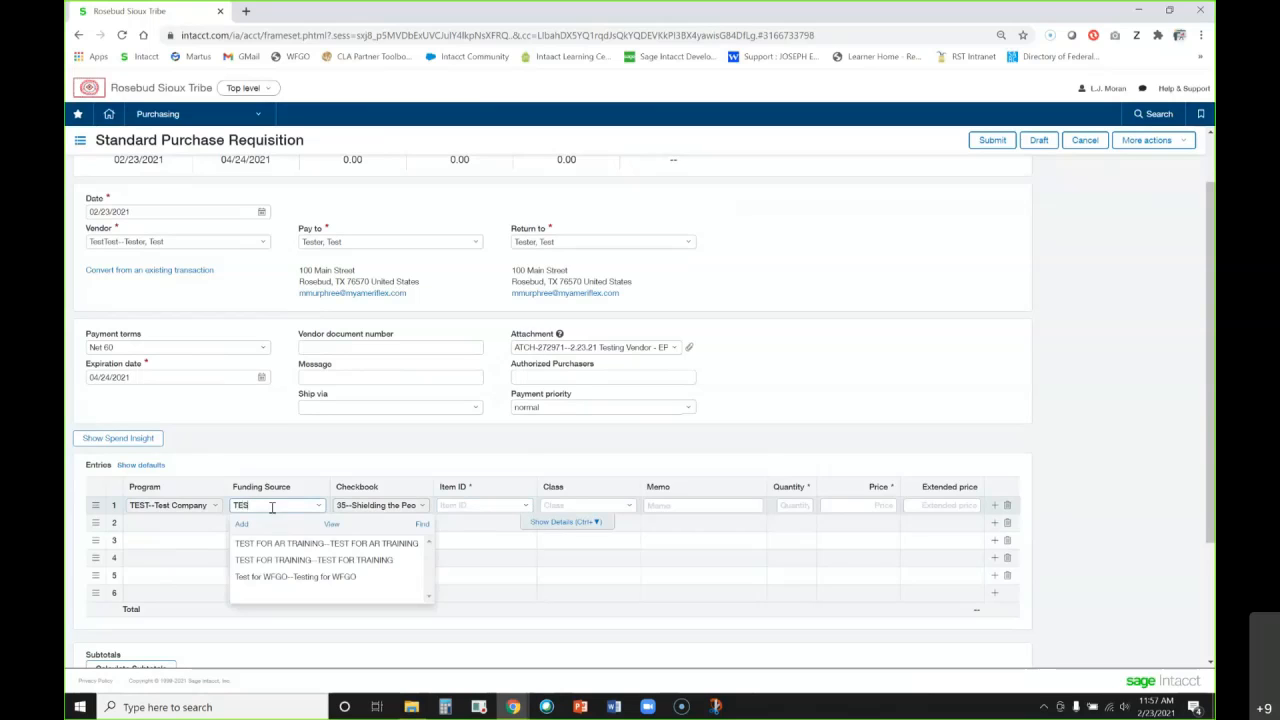
left_click(290, 548)
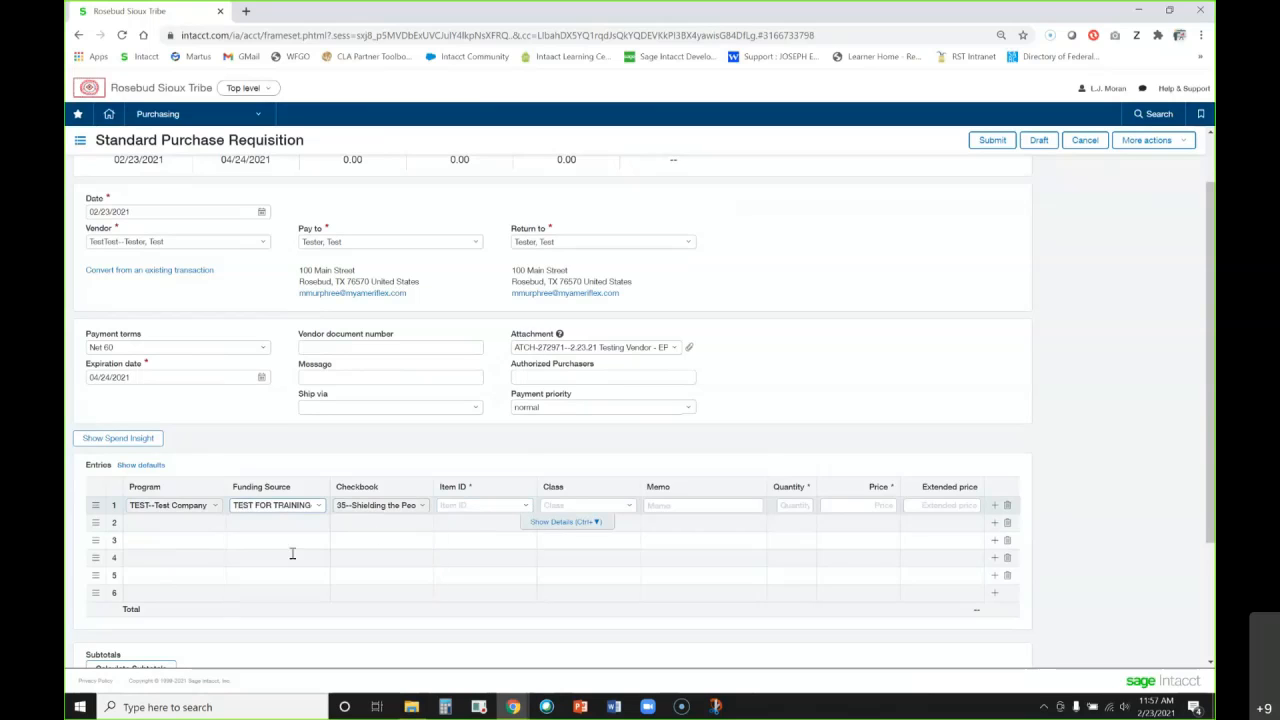
left_click(525, 506)
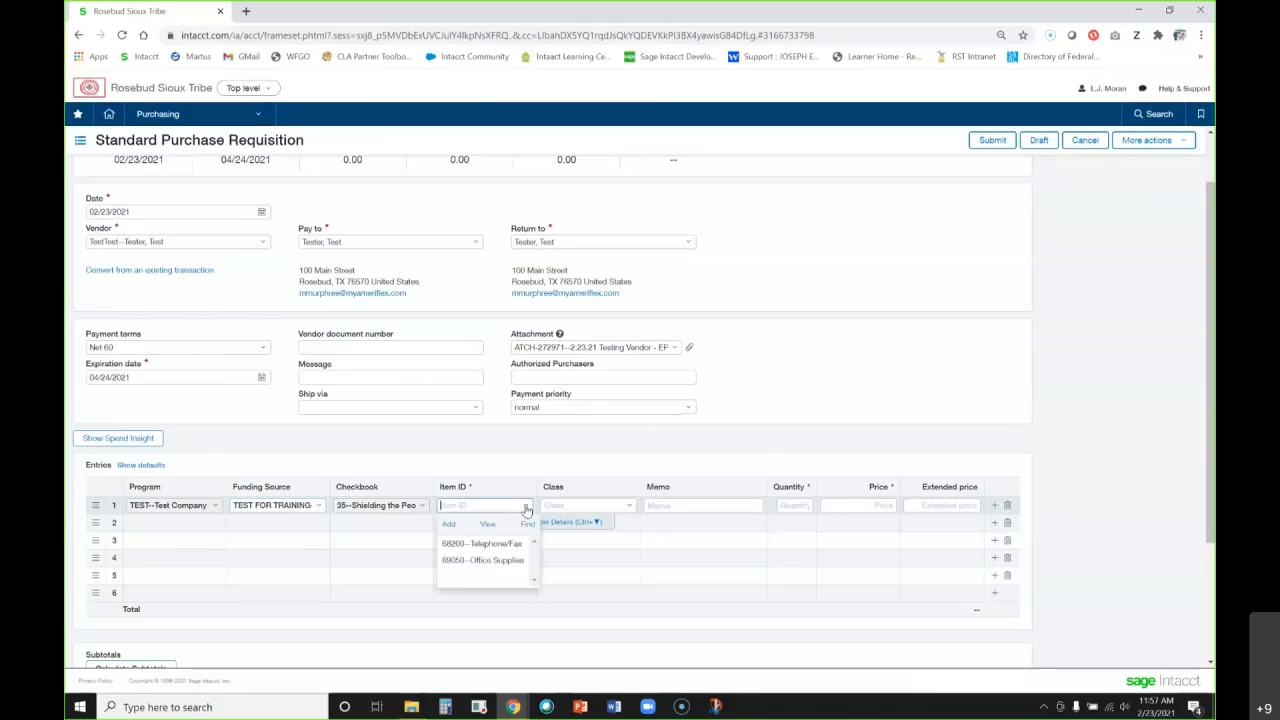
left_click(477, 560)
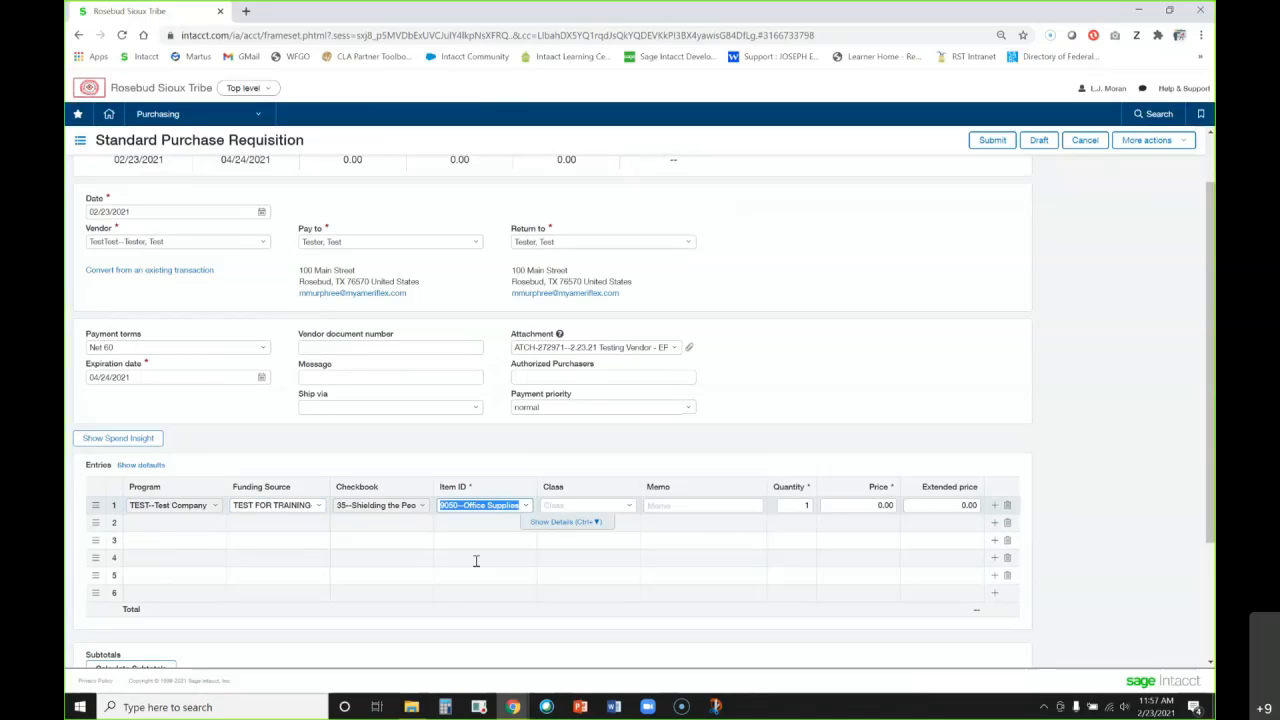
Set the first line's class to Regular--Regular and enter the memo FEB-APR BLANKET PO
left_click(572, 507)
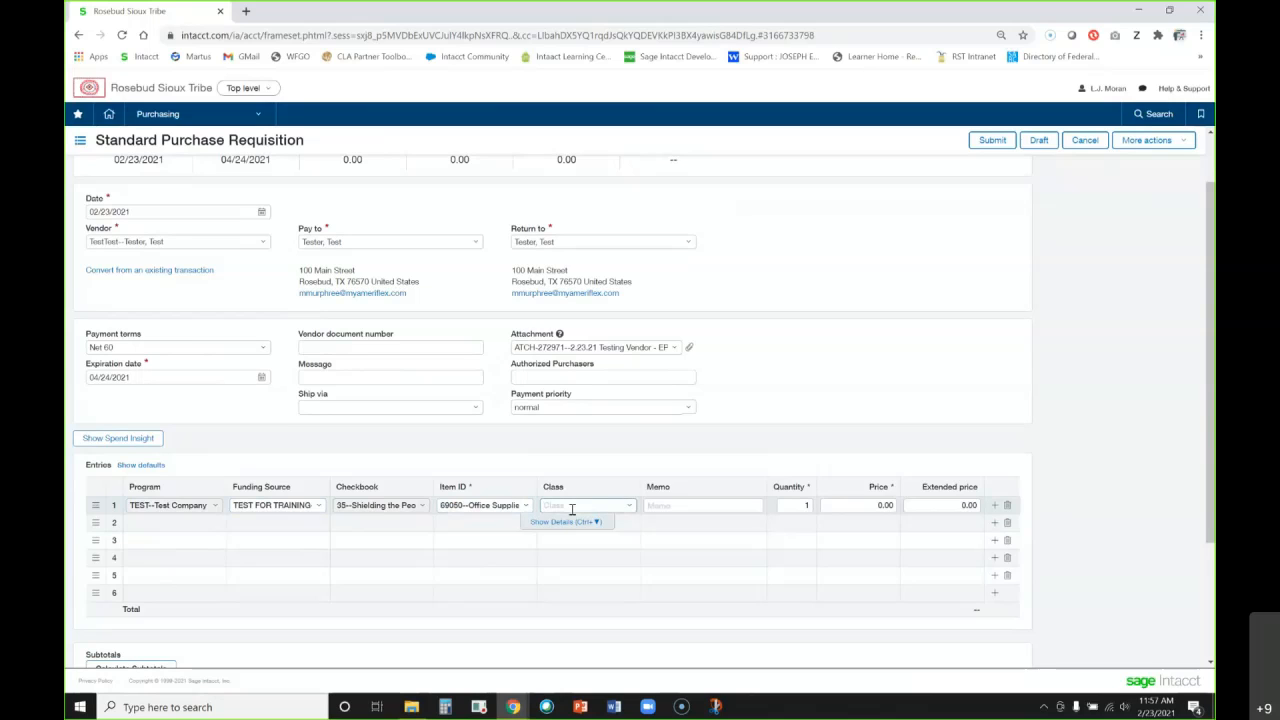
type("reg")
left_click(576, 540)
left_click(701, 510)
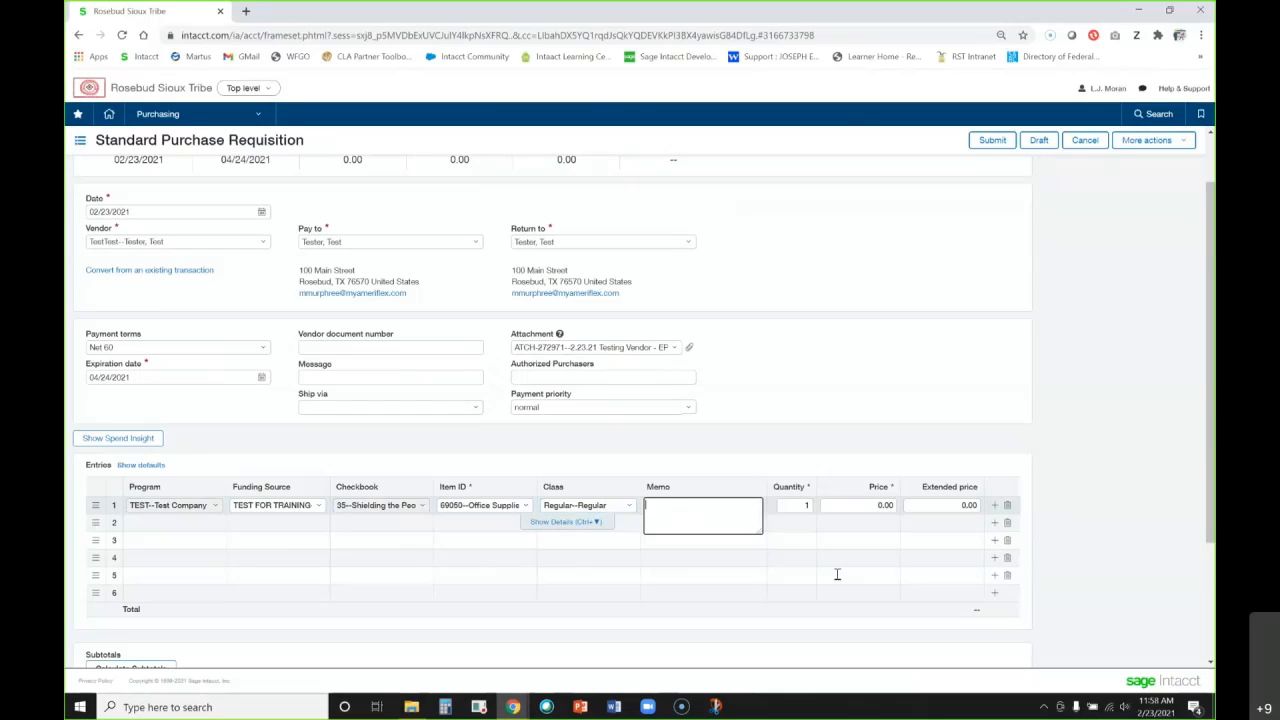
type("FED")
type("-APR")
type(" BLANKET PO")
key("Tab")
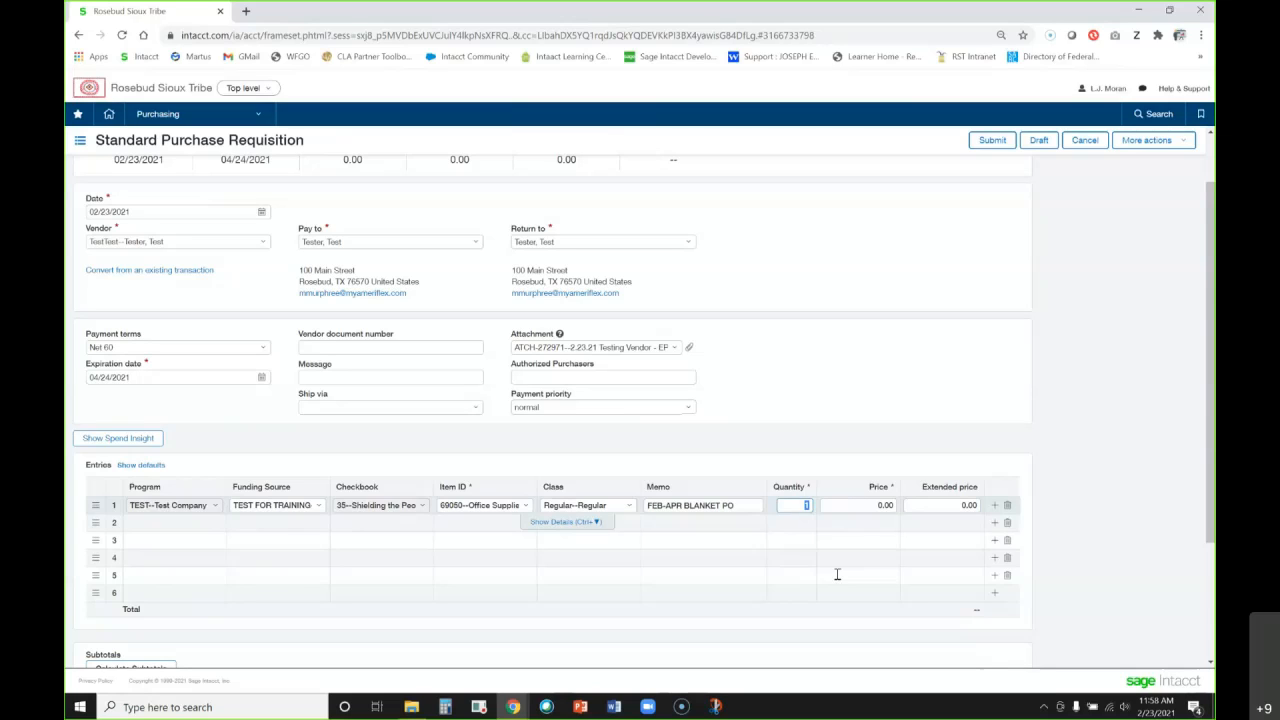
Set the first line's quantity to 30 and price to 1, and check the purchase against the budget in Spend Insight
type("30")
left_click(1039, 458)
left_click(872, 507)
type("1")
left_click(1106, 432)
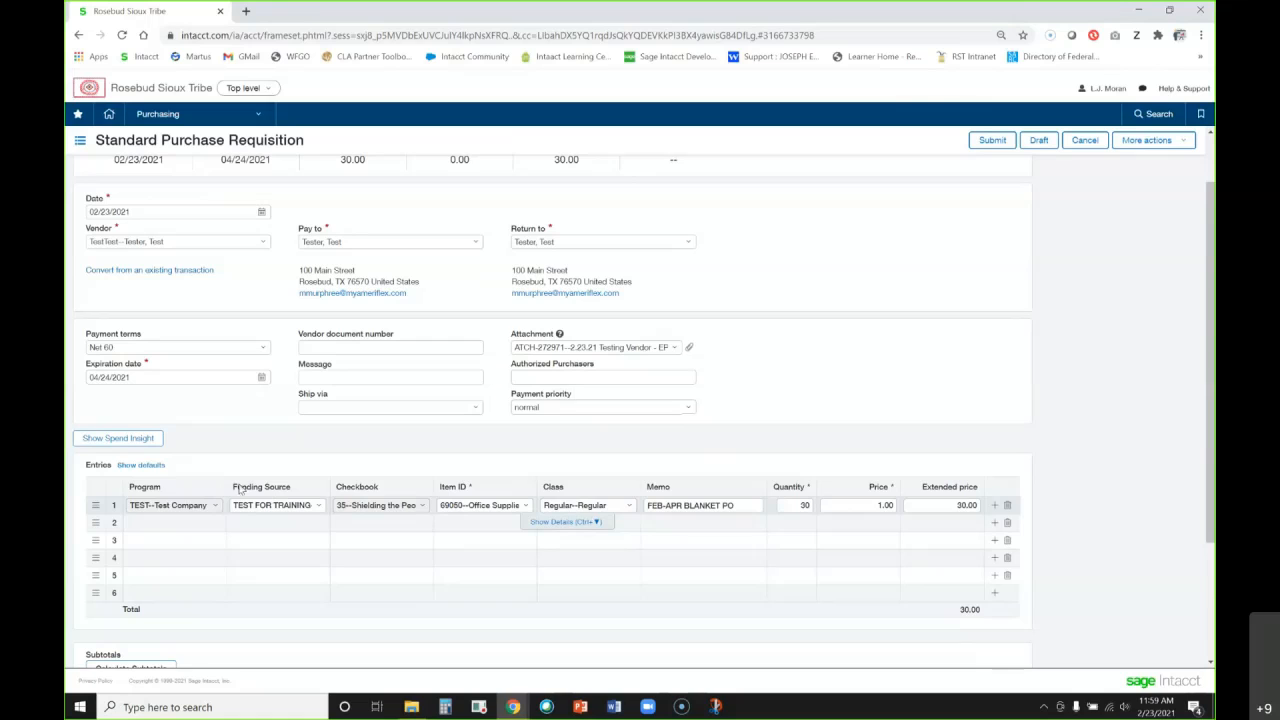
left_click(117, 440)
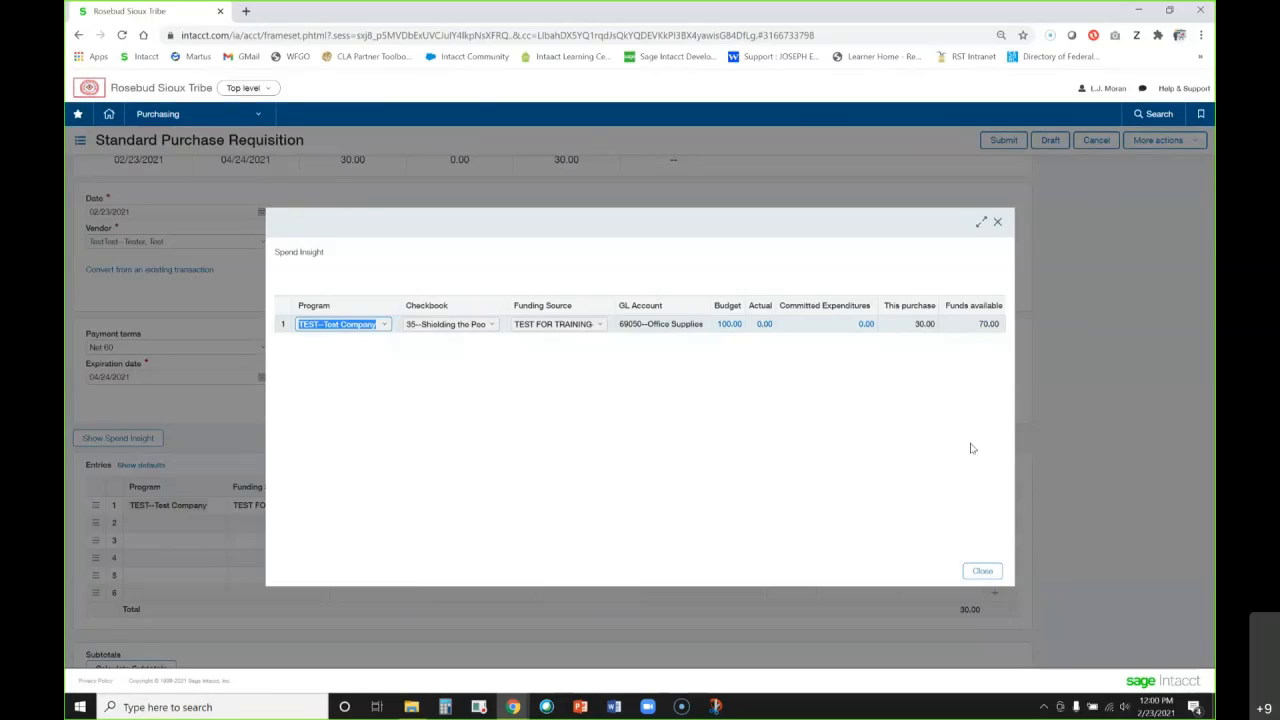
left_click(982, 571)
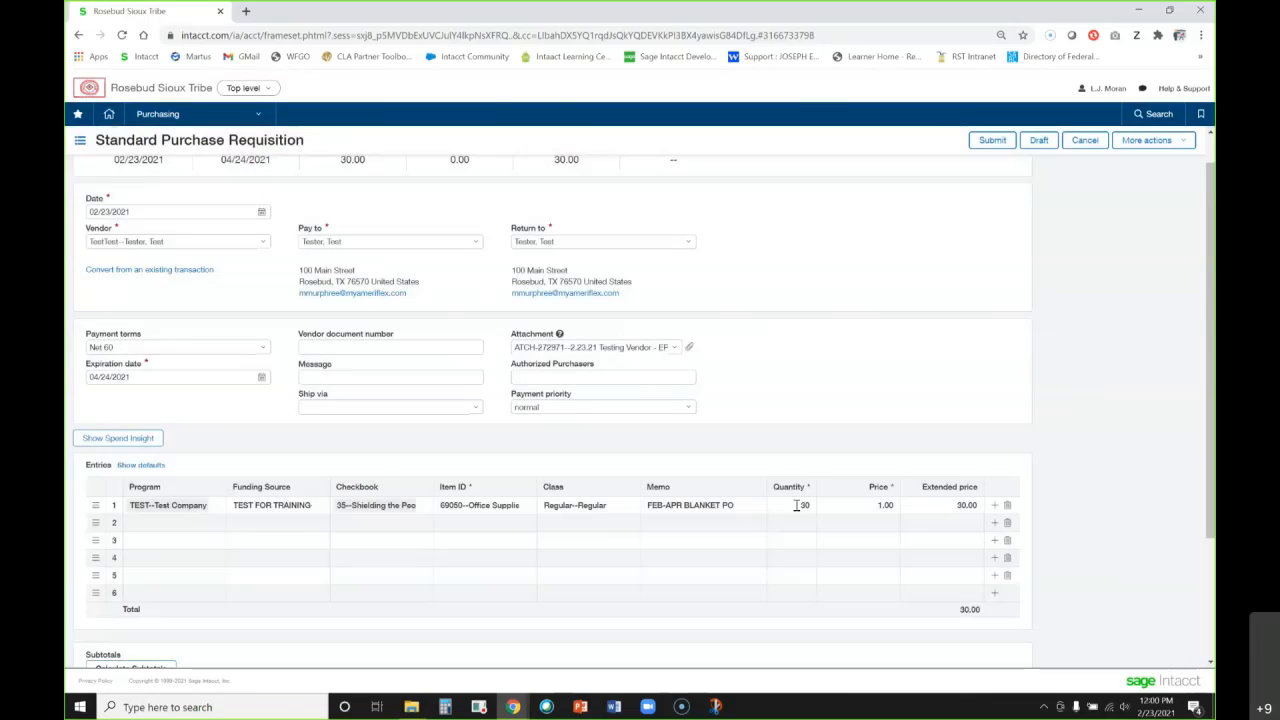
Try a quantity of 150 on the first line and check the available funds in Spend Insight
left_click(800, 505)
type("150")
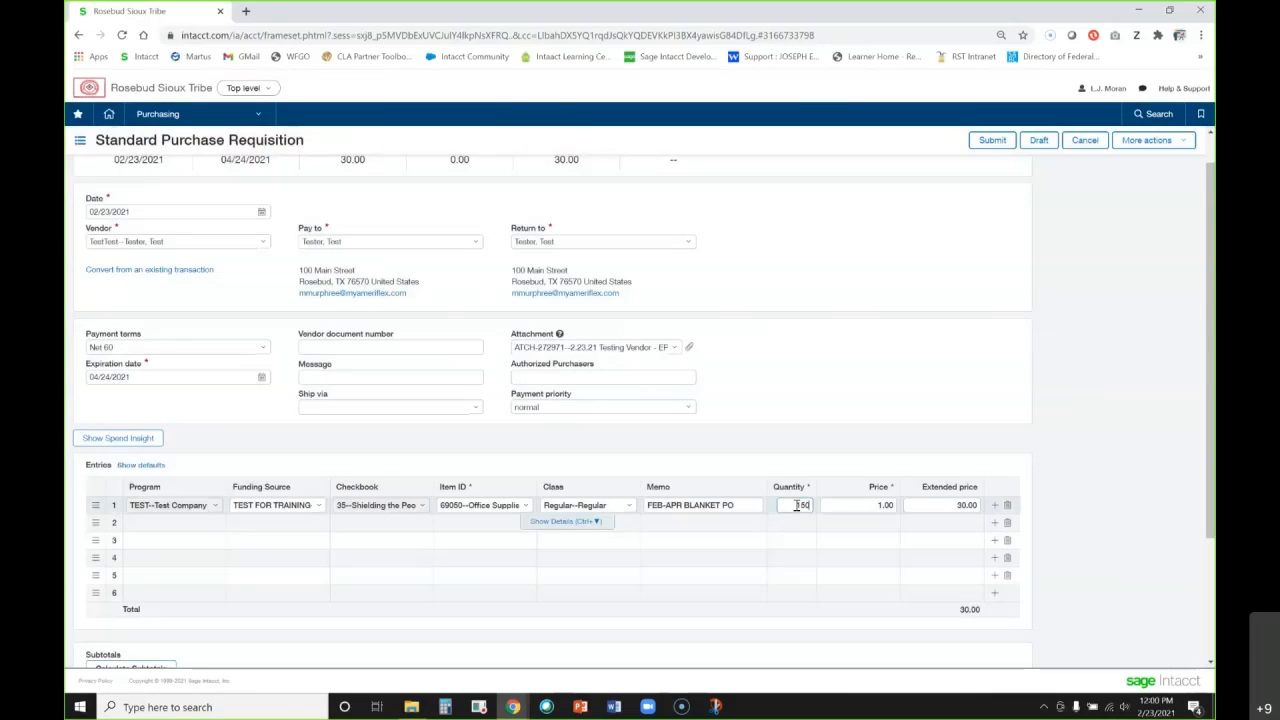
left_click(1097, 434)
left_click(90, 440)
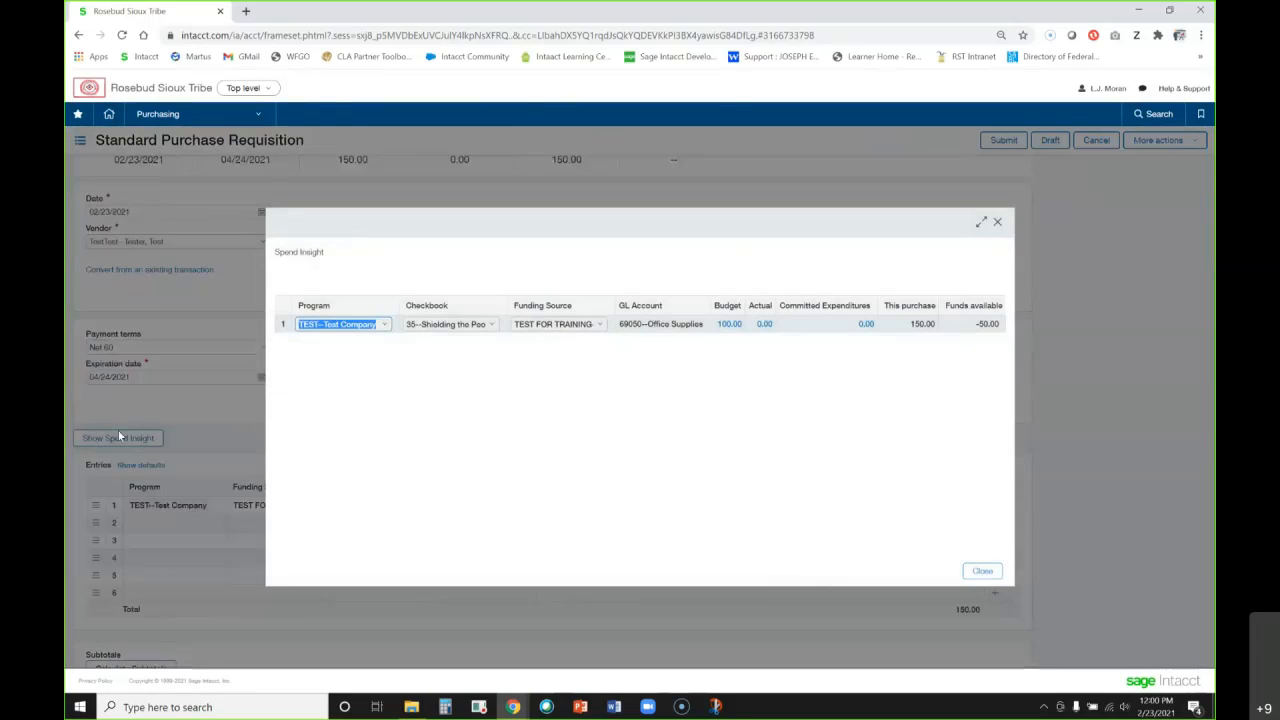
left_click_drag(975, 323, 996, 321)
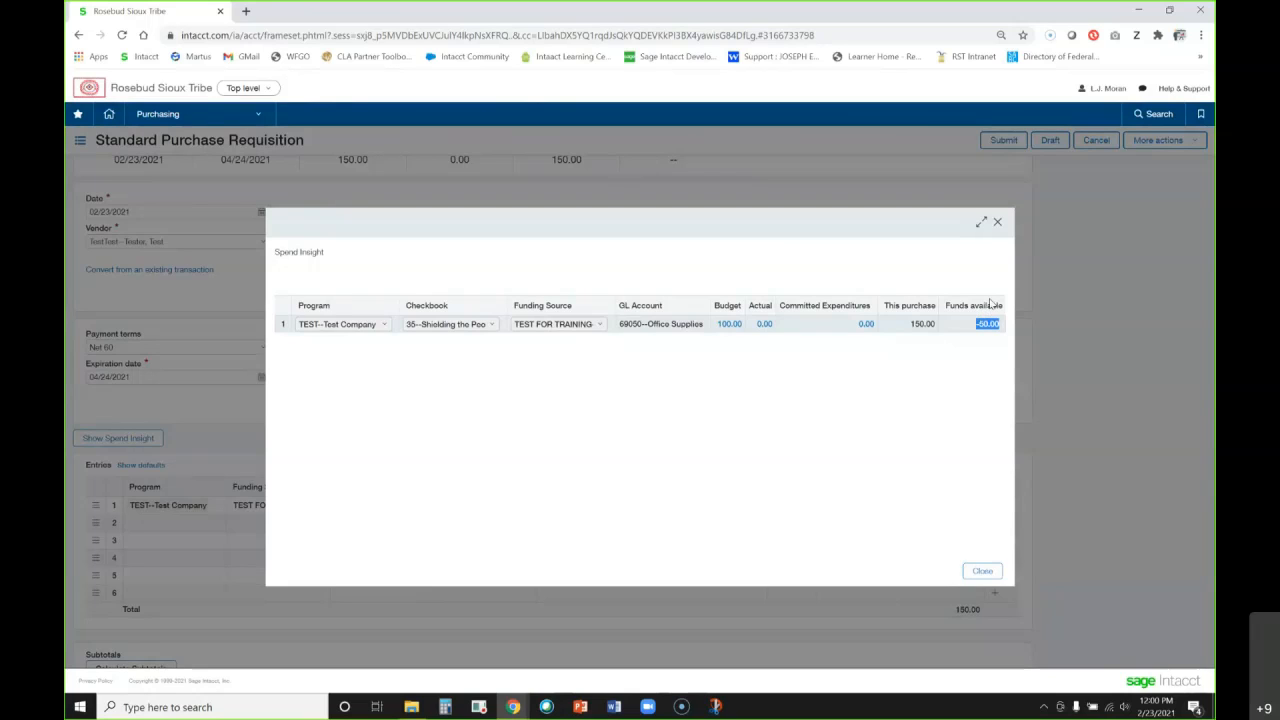
left_click(1000, 223)
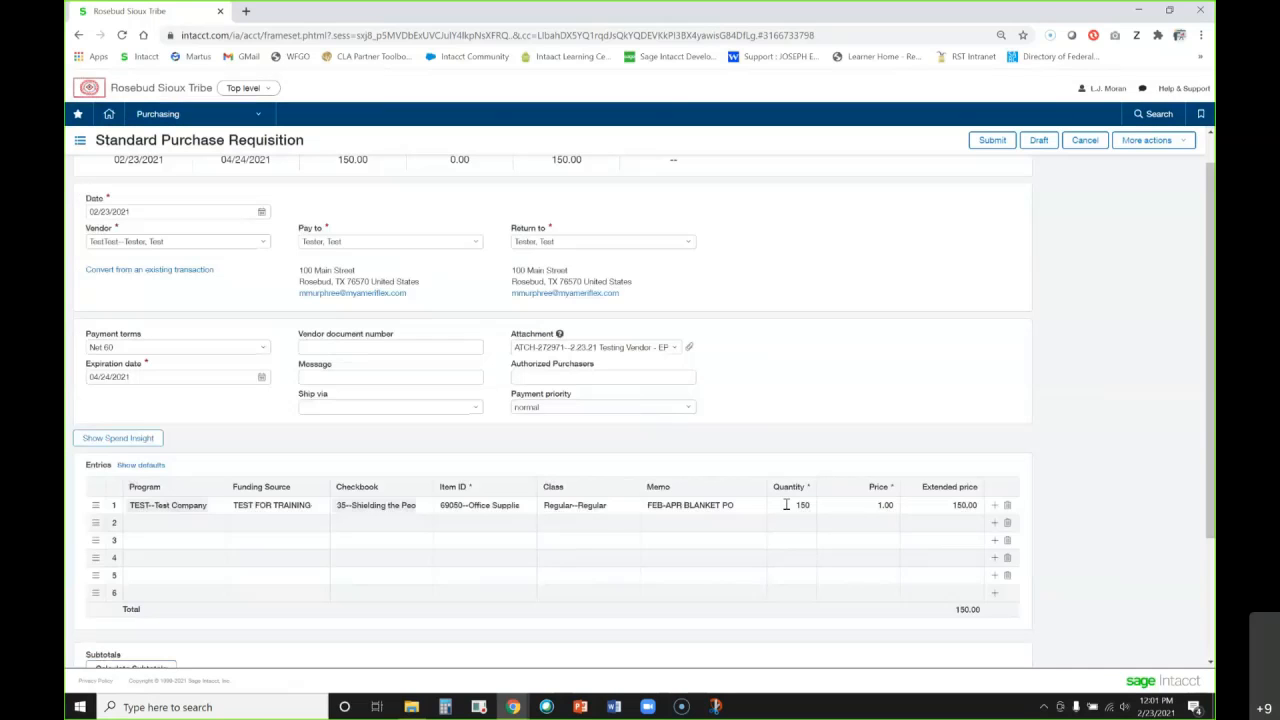
Set the first line's quantity to 30 and submit the requisition
left_click(786, 505)
type("30")
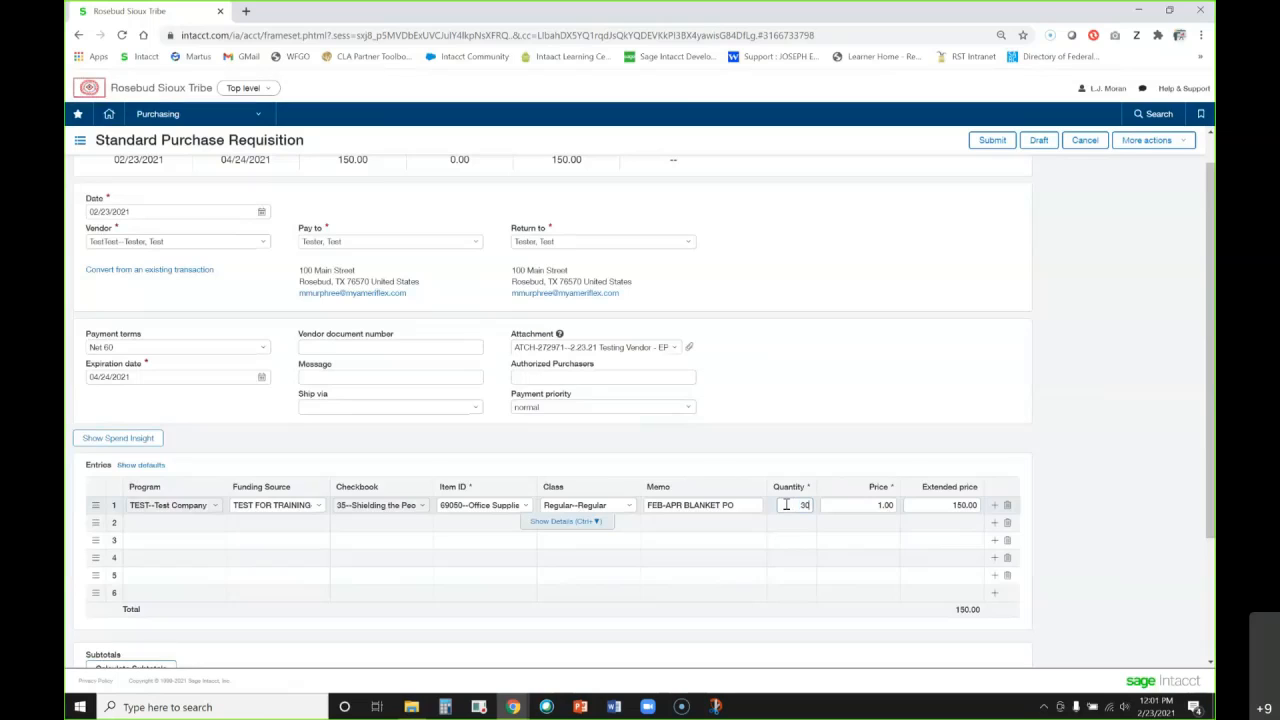
left_click(1052, 434)
left_click(986, 143)
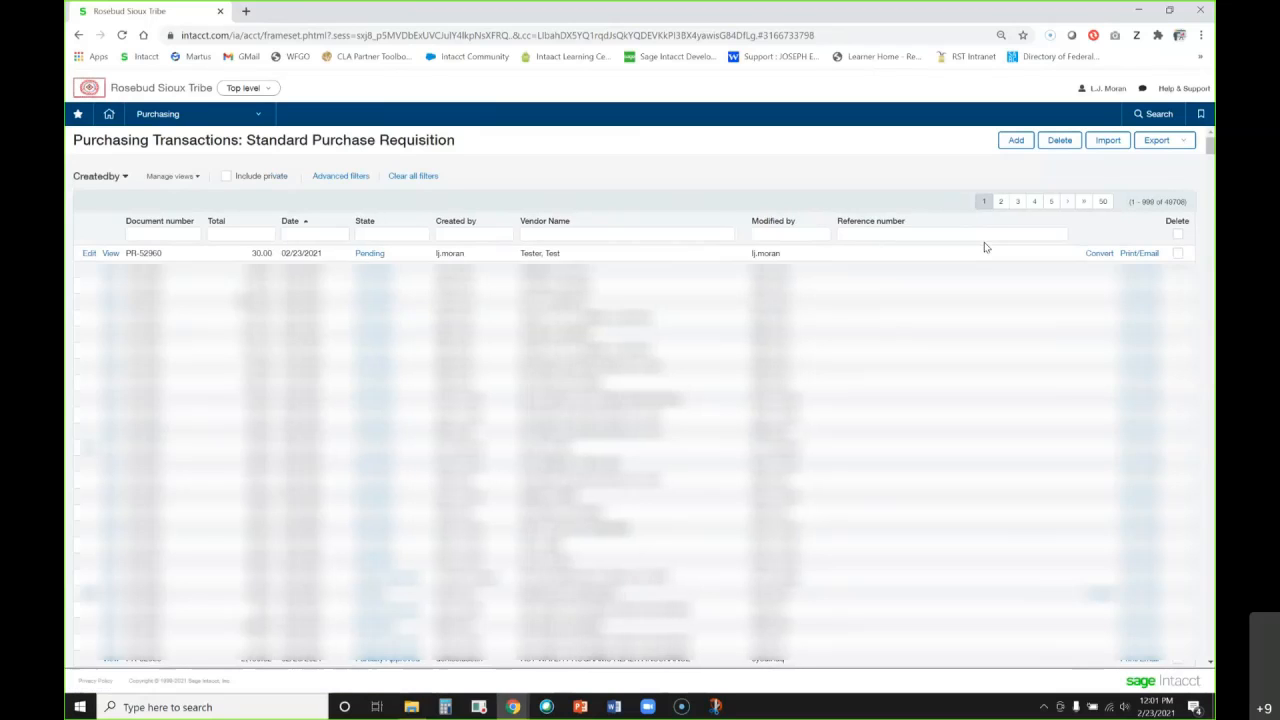
Filter the Standard Purchase Requisition list by the creator's username
left_click(475, 233)
type("lj")
key("Return")
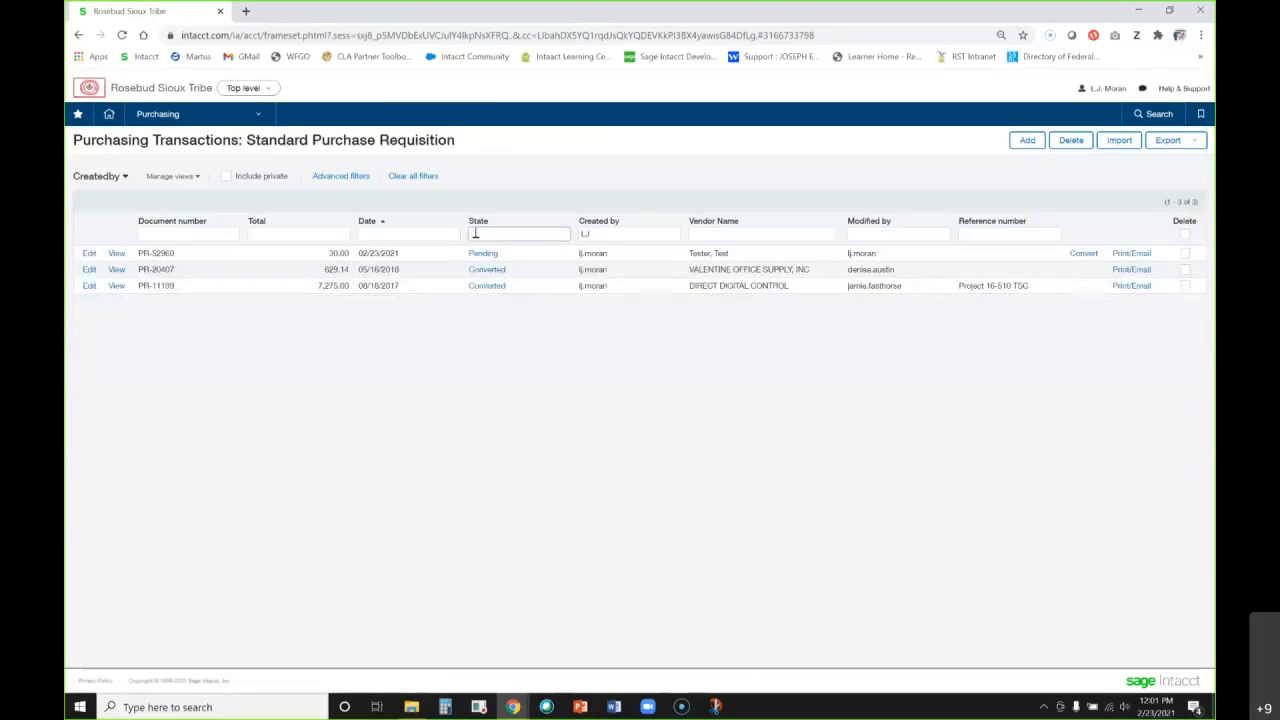
key("Caps_Lock")
key("Caps_Lock")
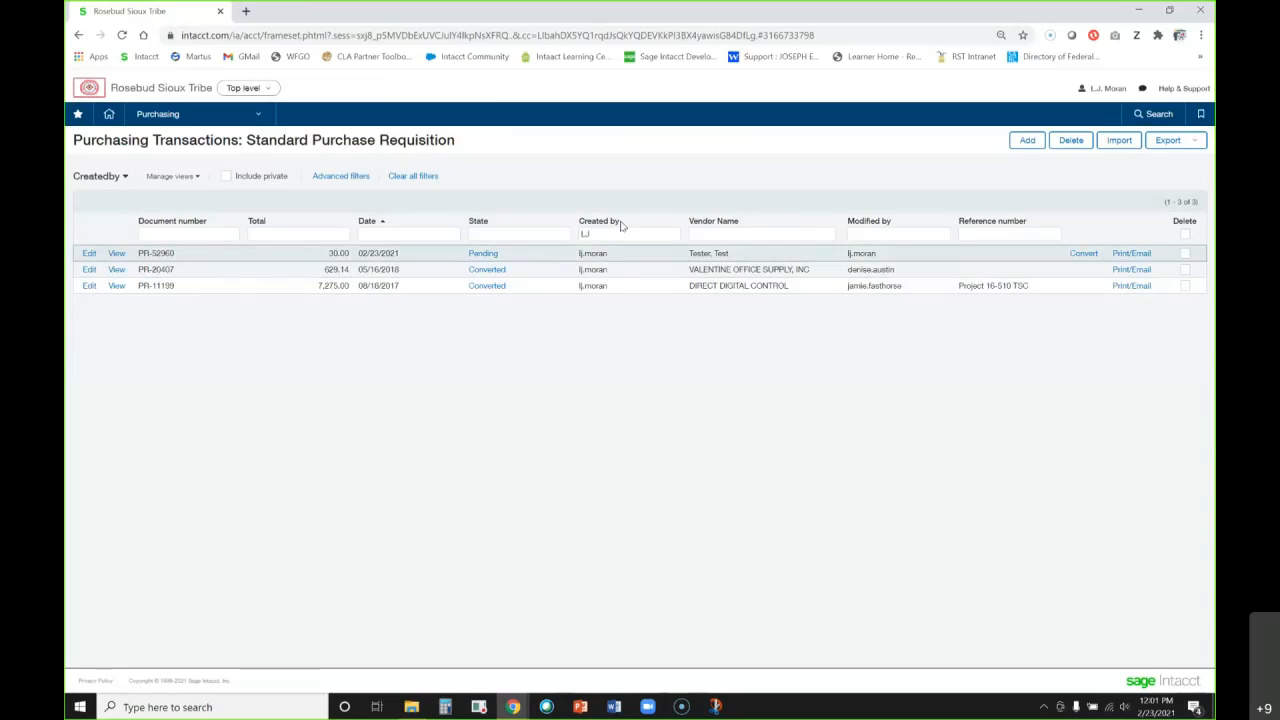
Convert the pending test vendor requisition into a purchase order and post it
left_click(1080, 256)
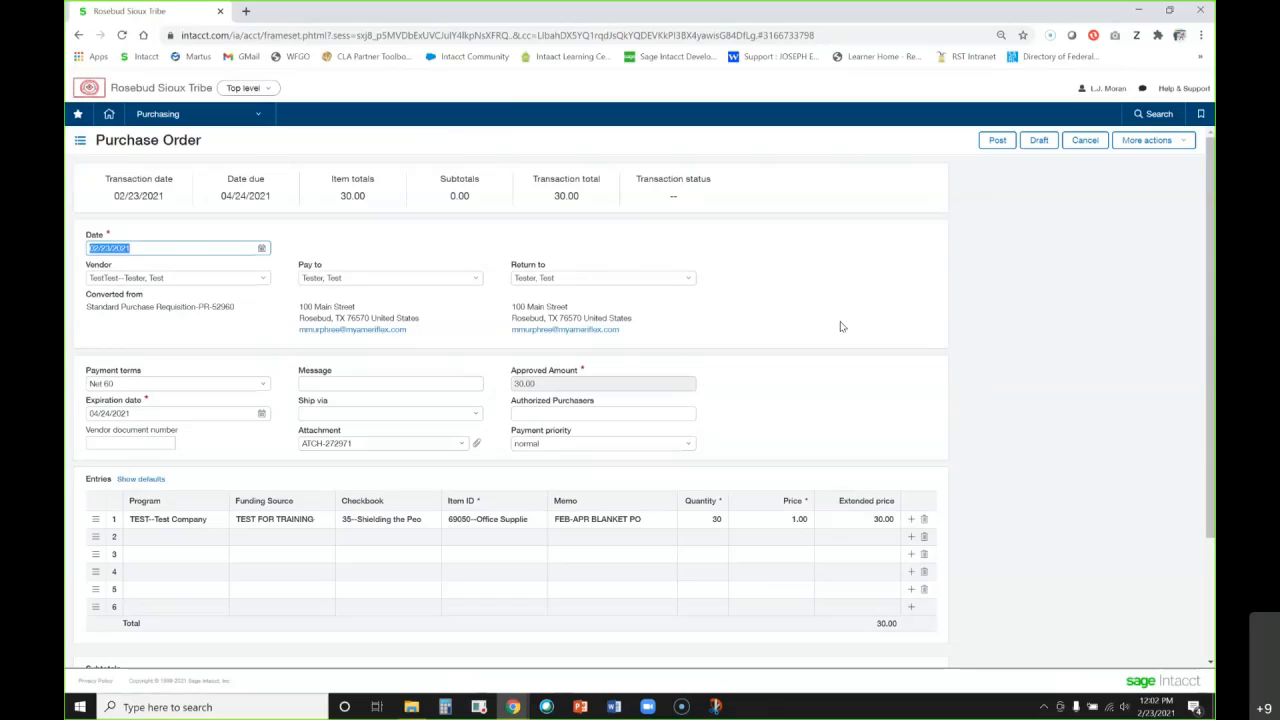
left_click(995, 142)
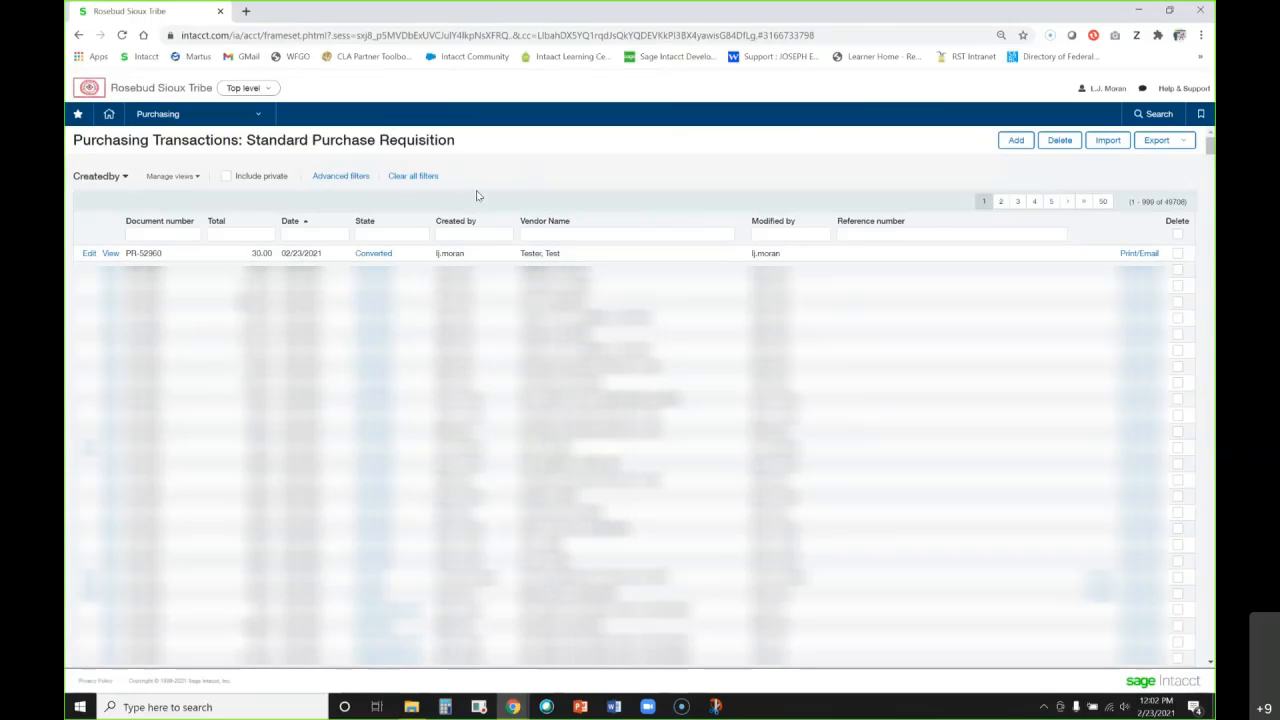
Filter the Purchase Order list by the creator's username and convert the pending test vendor order into a voucher
left_click(160, 119)
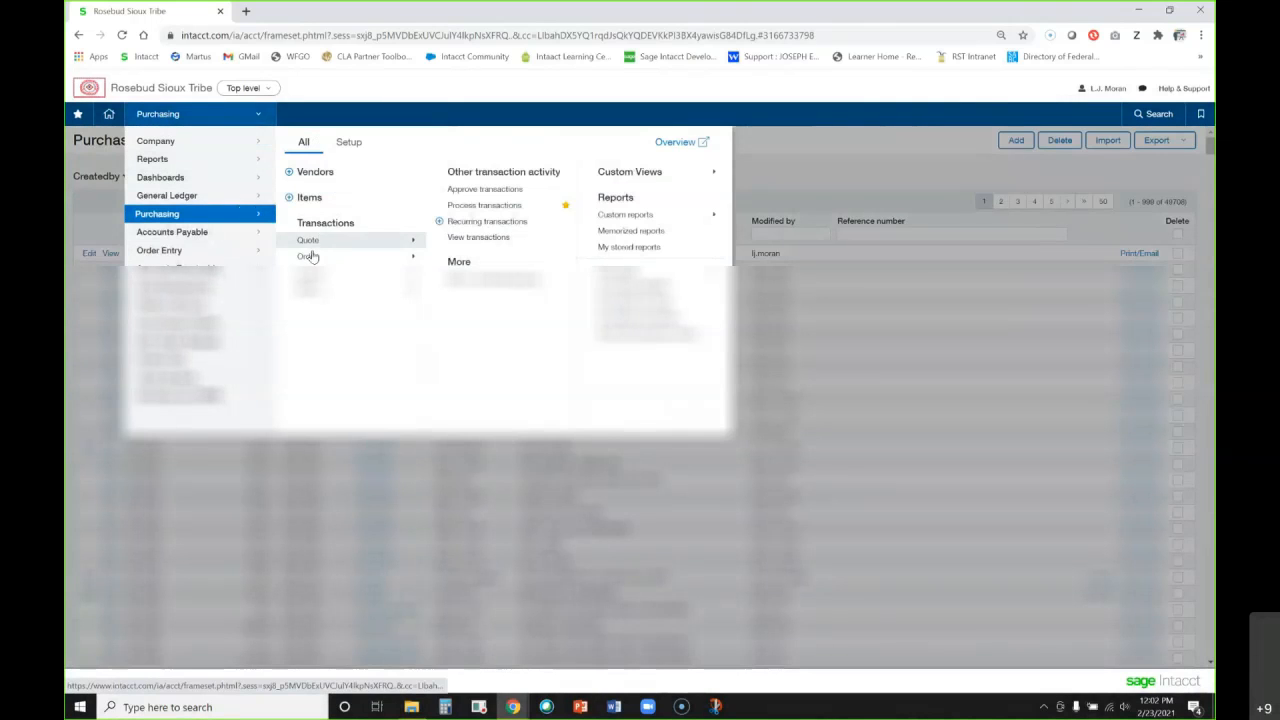
mouse_move(403, 255)
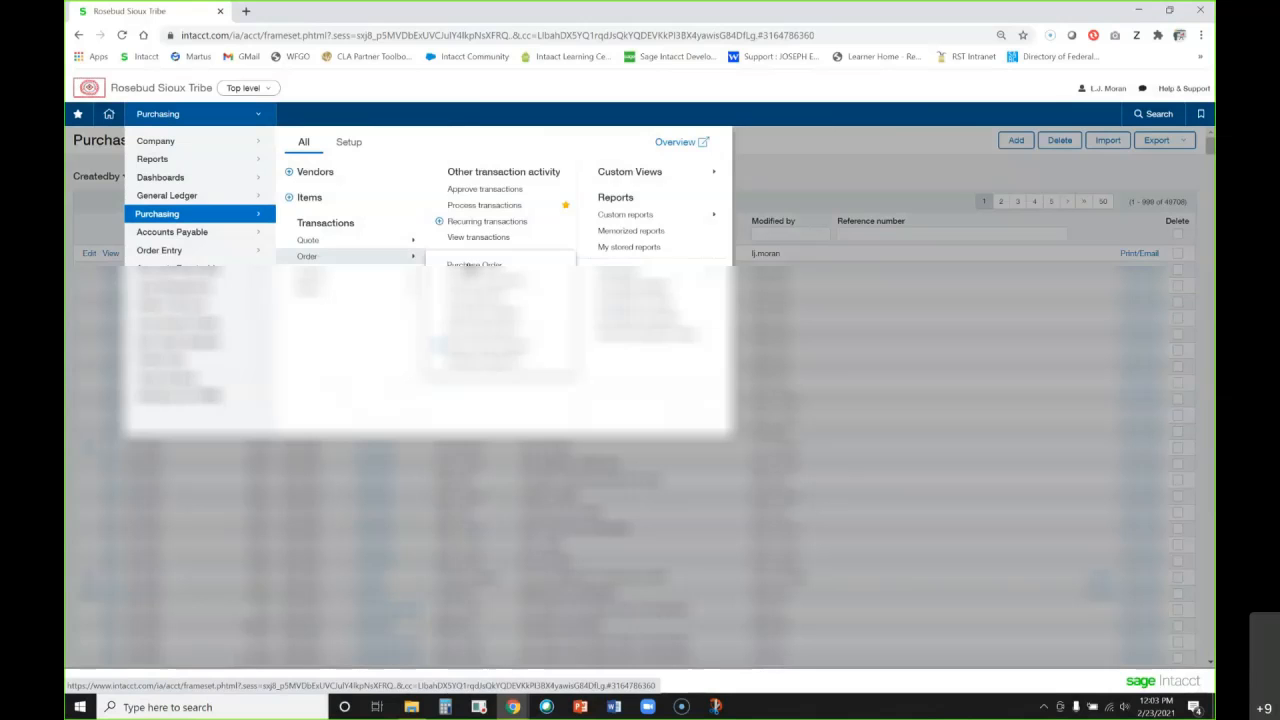
left_click(467, 264)
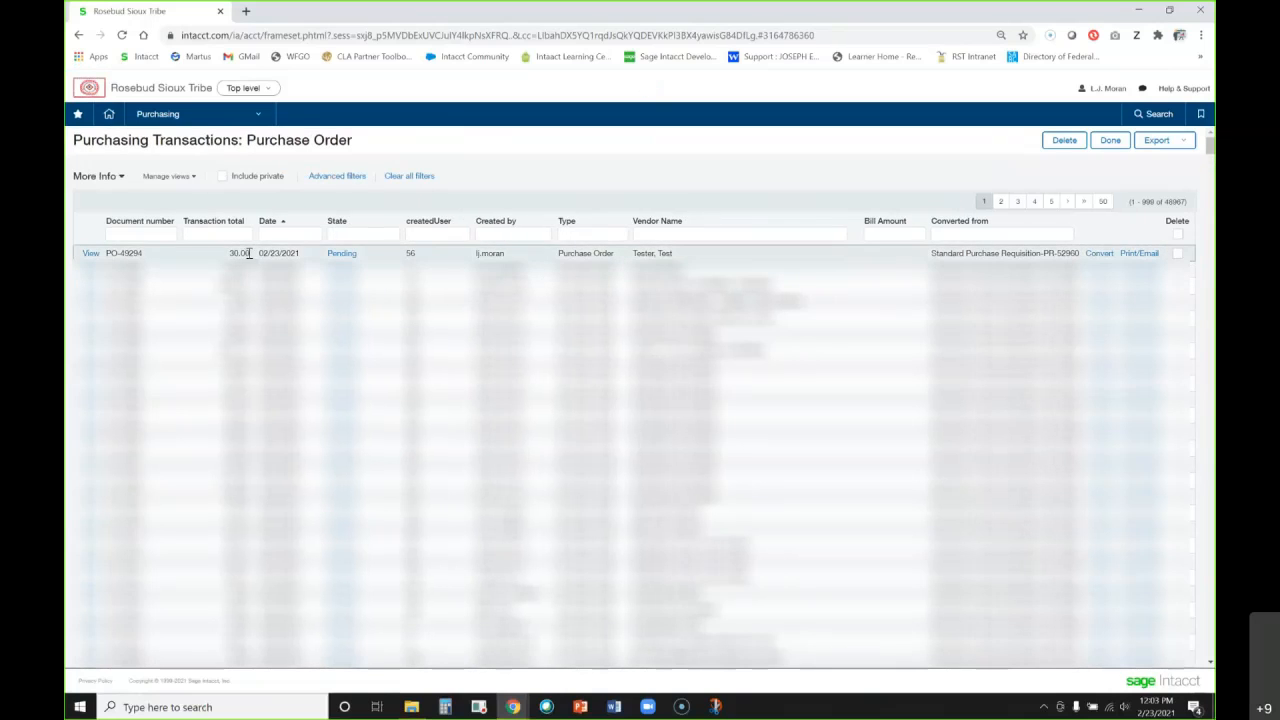
left_click(498, 233)
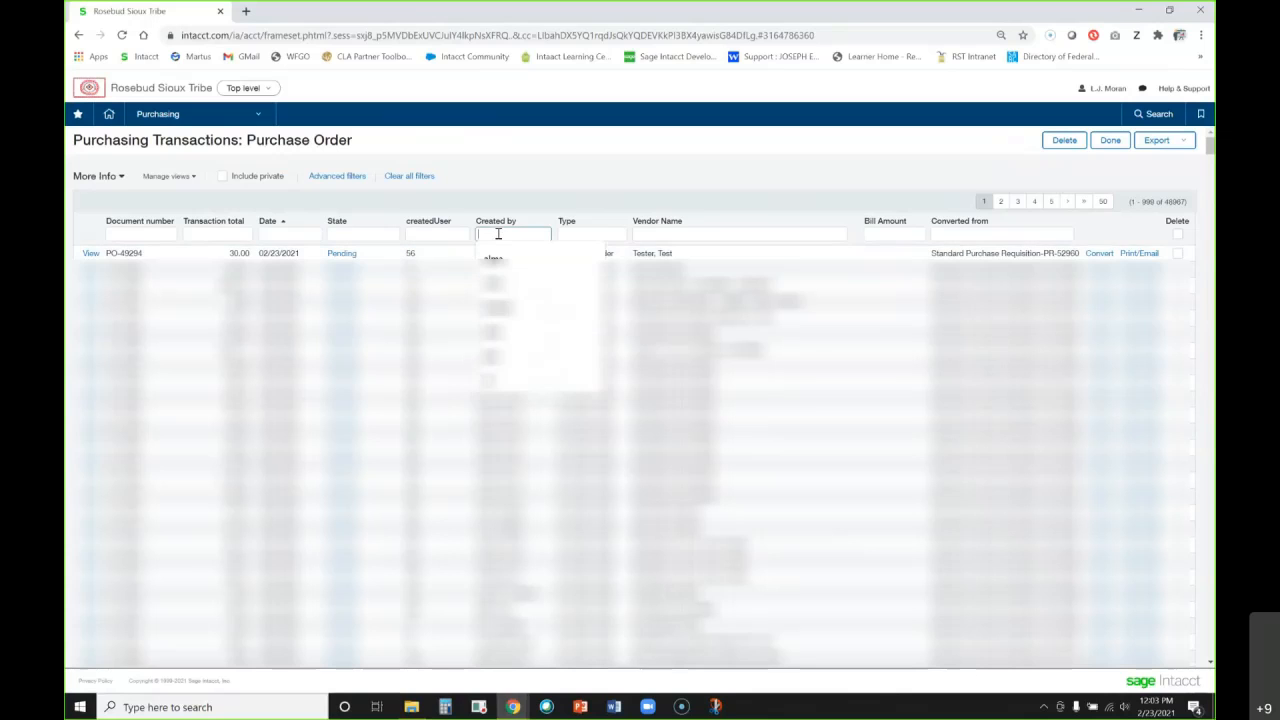
type("lj")
key("Return")
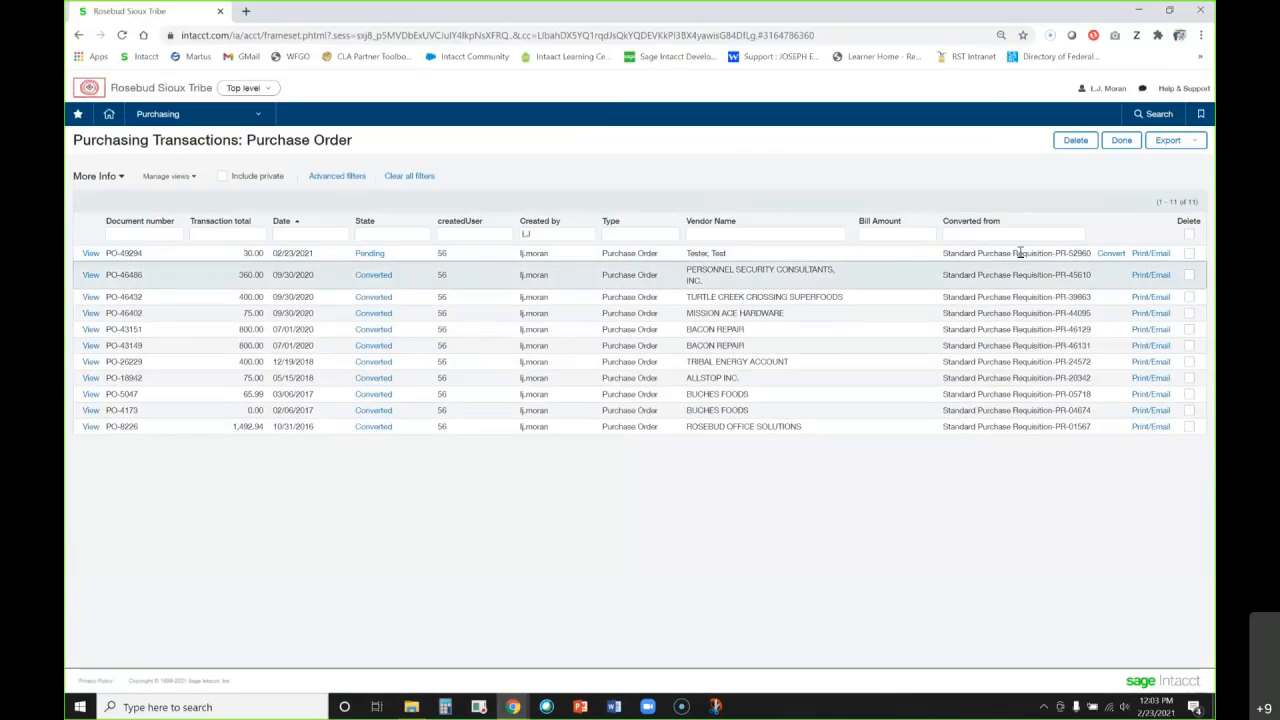
mouse_move(1111, 259)
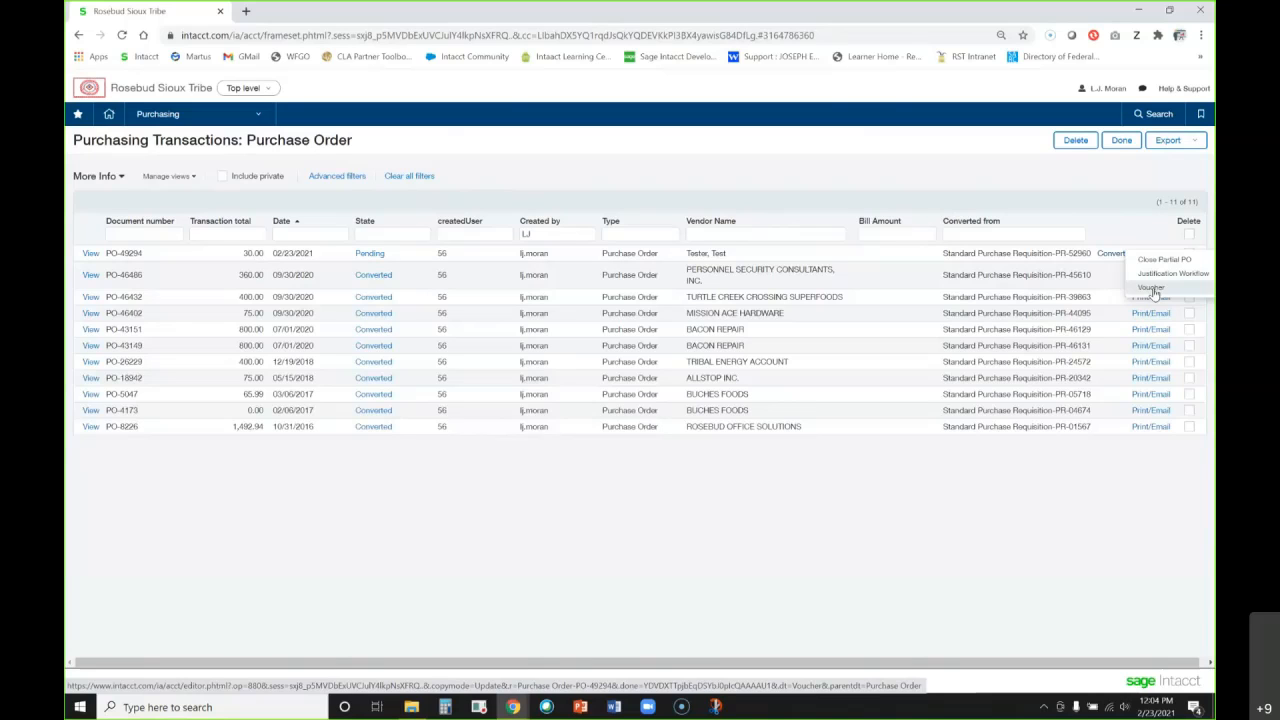
left_click(1152, 288)
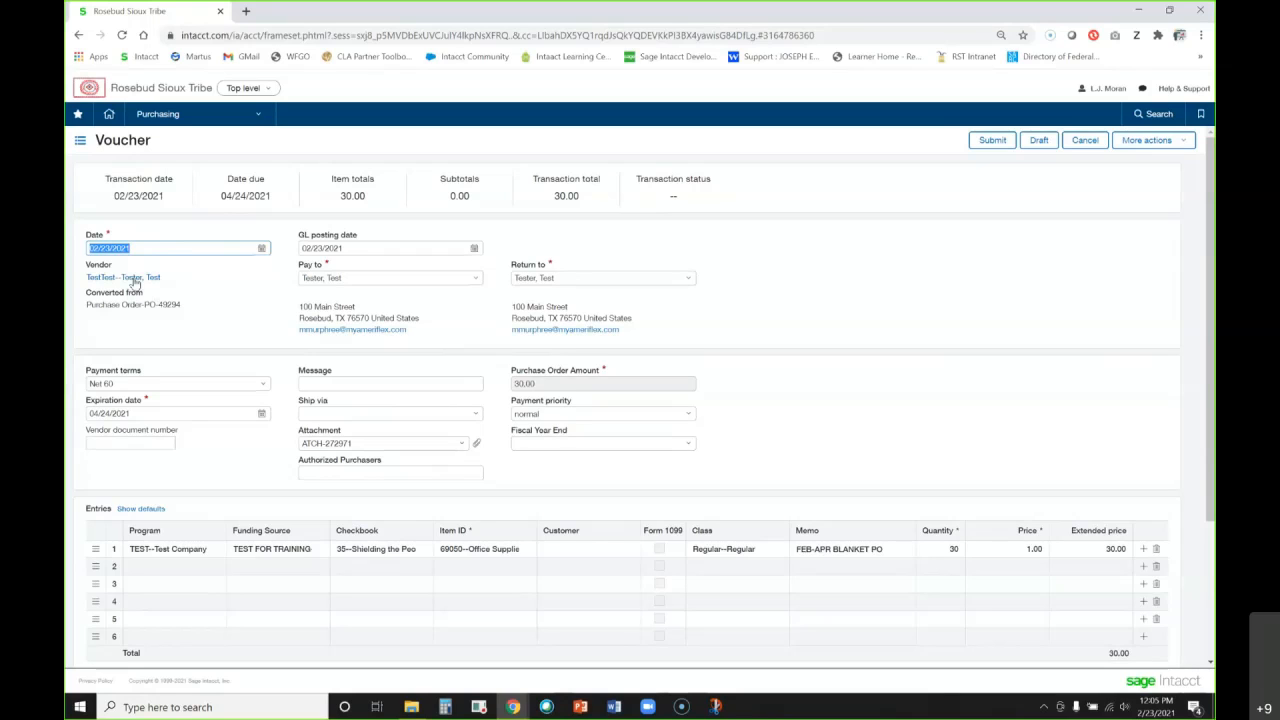
Check the February invoice file in the Blanket PO Training folder and set the voucher's vendor document number to Feb21 Inv 123
left_click(132, 443)
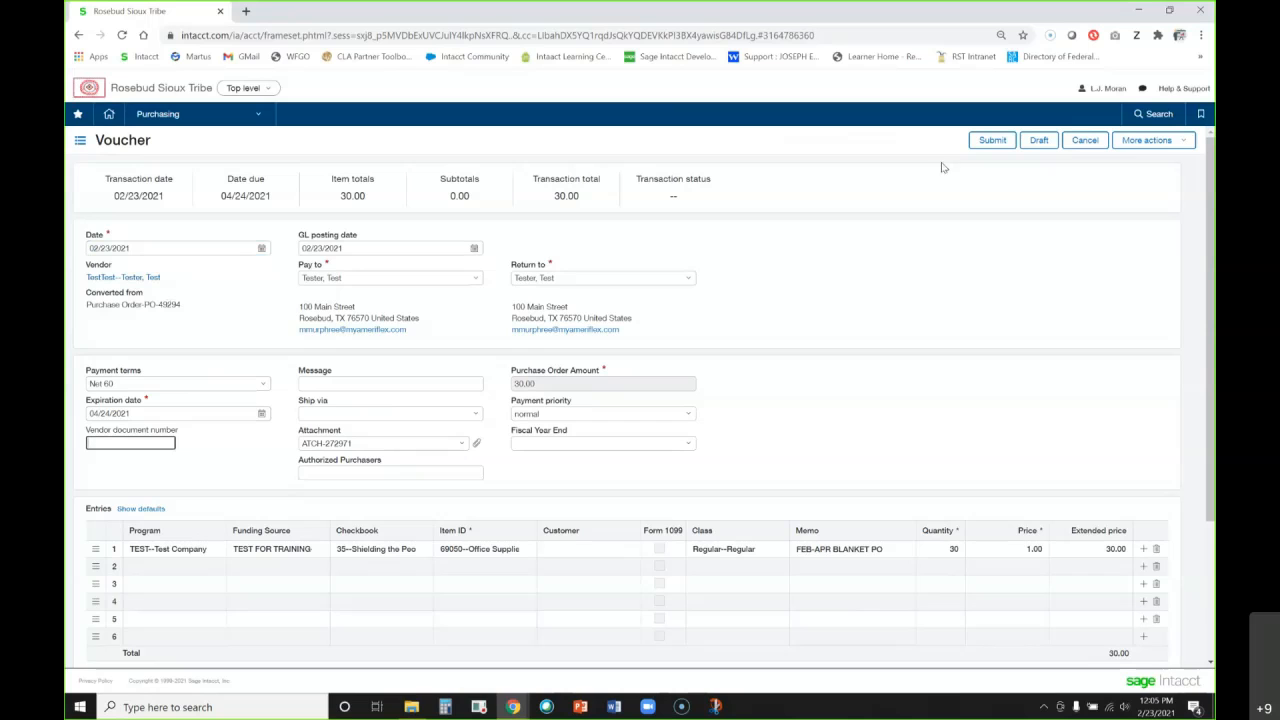
left_click(1167, 12)
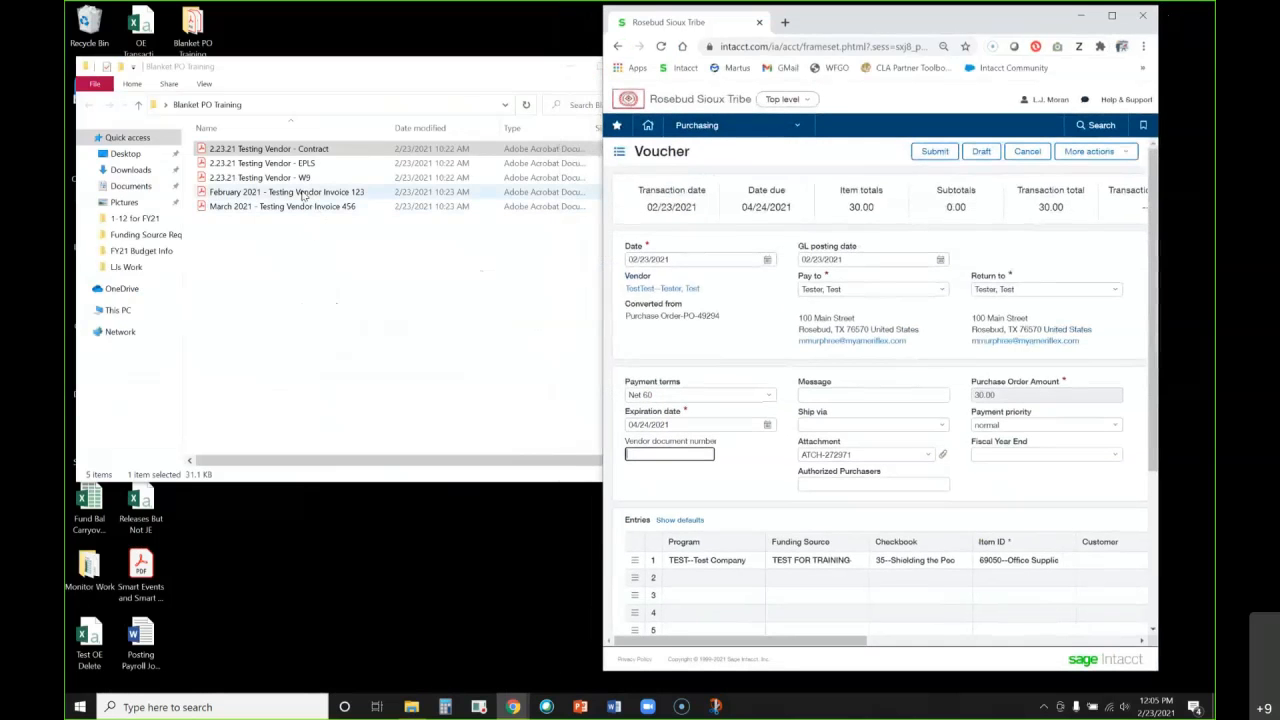
left_click(303, 195)
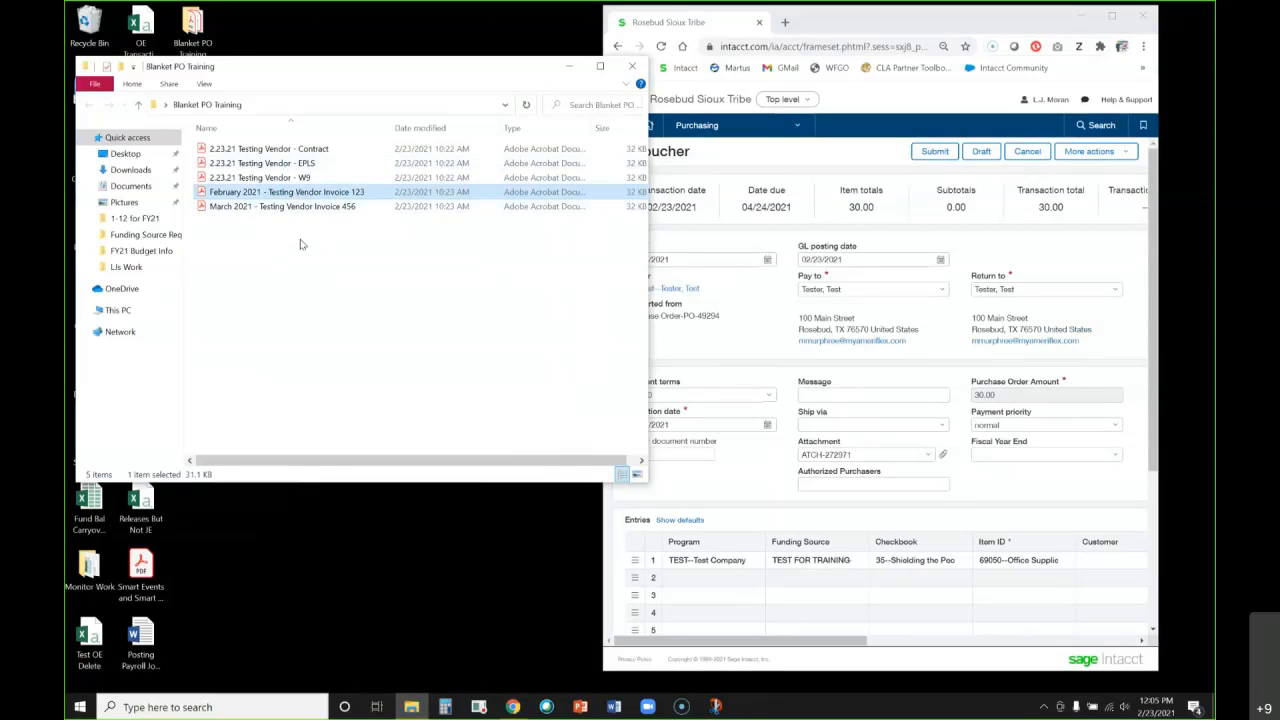
left_click(680, 454)
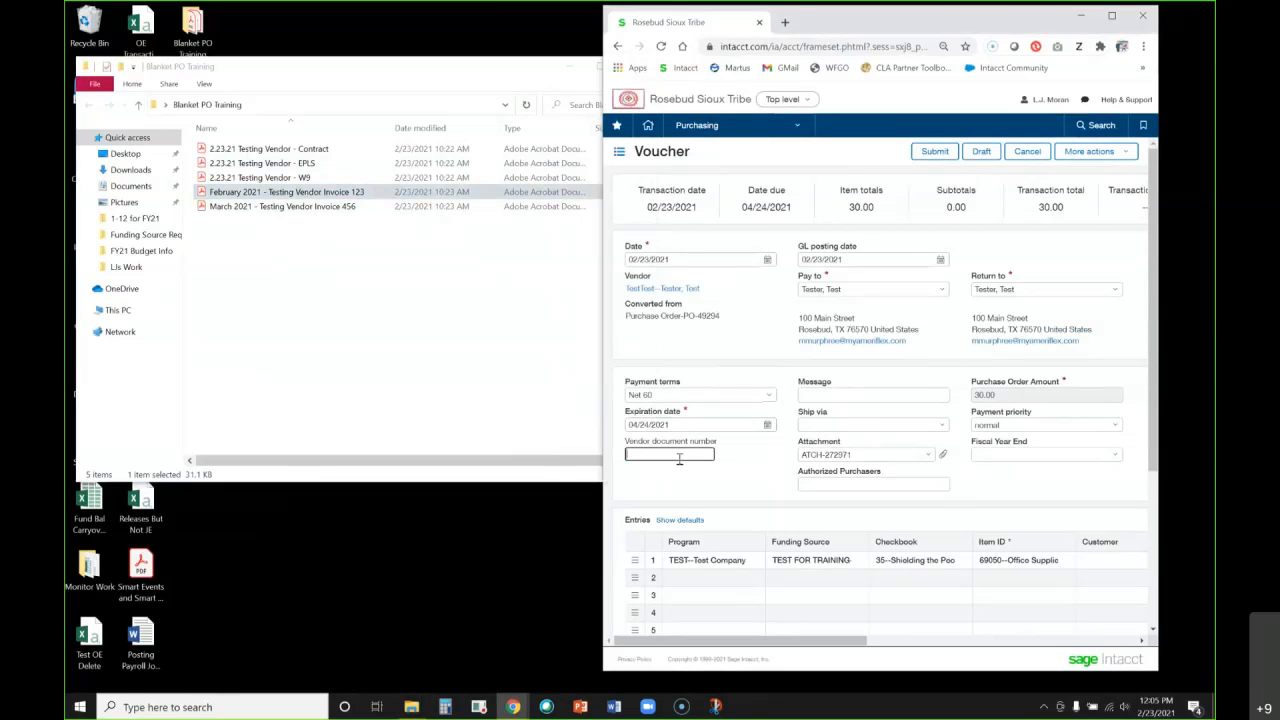
type("fE")
key("Caps_Lock")
type("eb21")
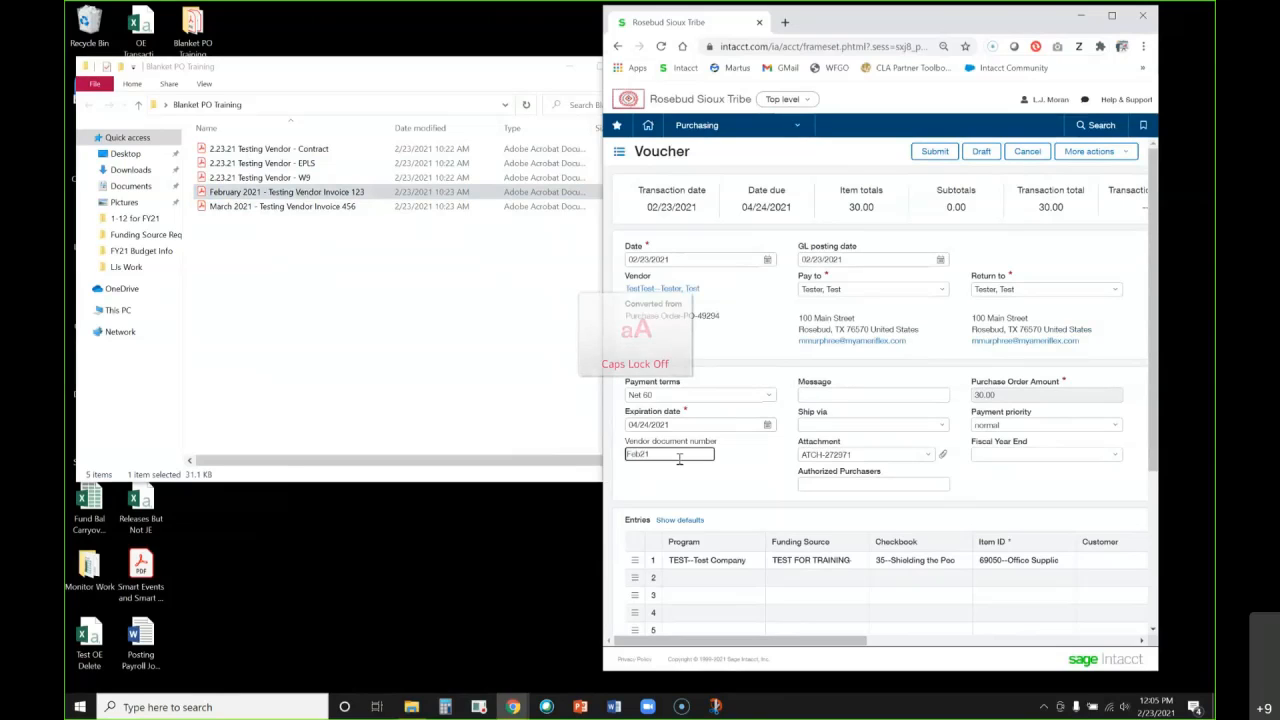
type(" Inv 123")
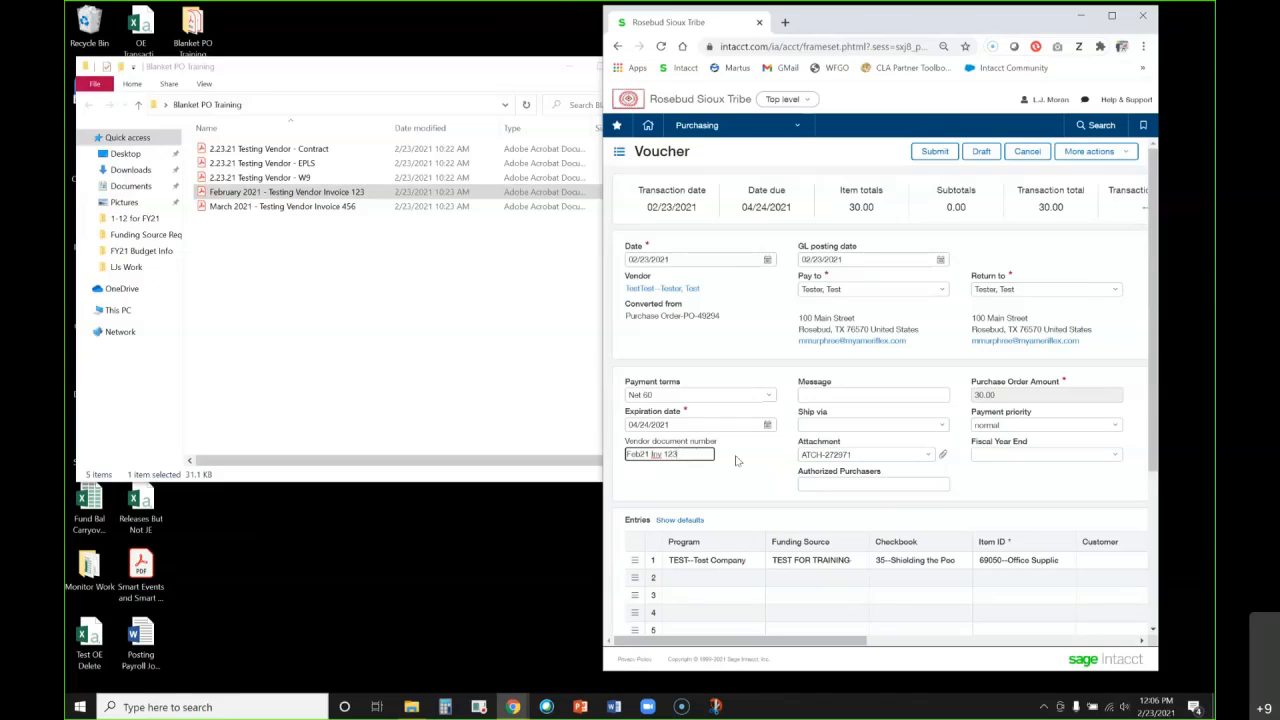
Set the voucher's Ship via option to Program will pickup
left_click(850, 396)
left_click(812, 369)
left_click(925, 426)
type("p")
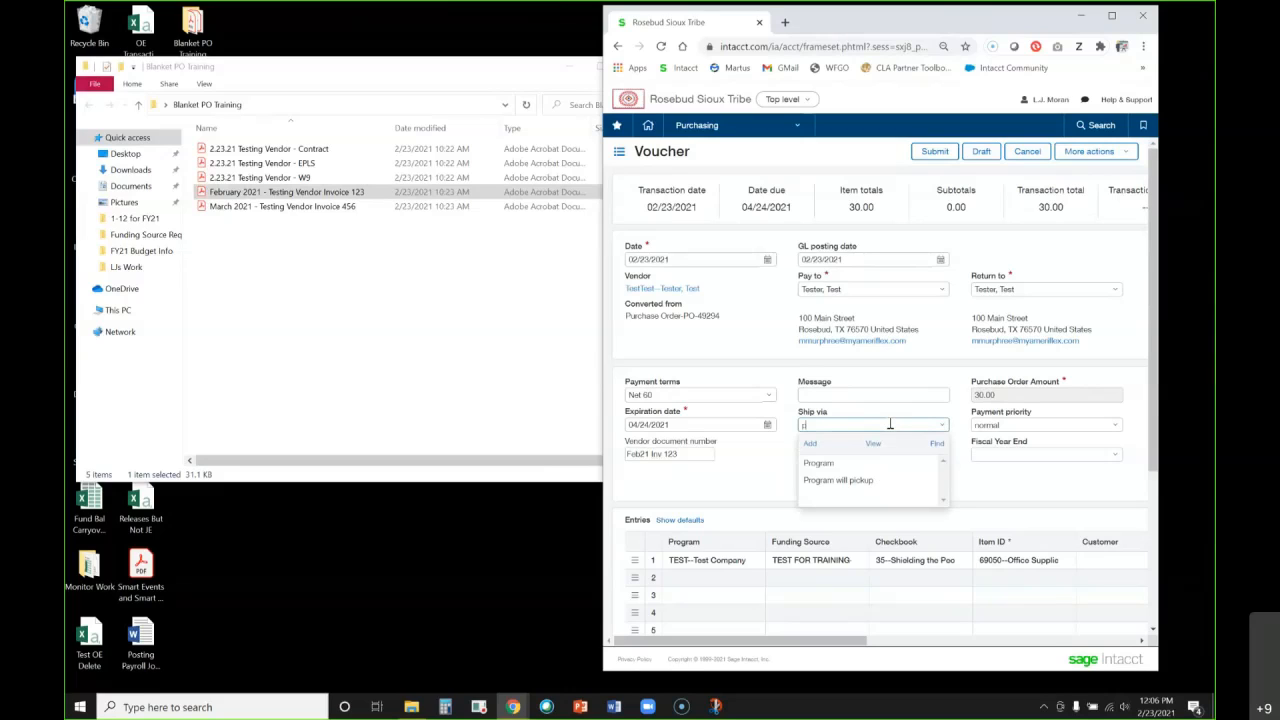
left_click(825, 480)
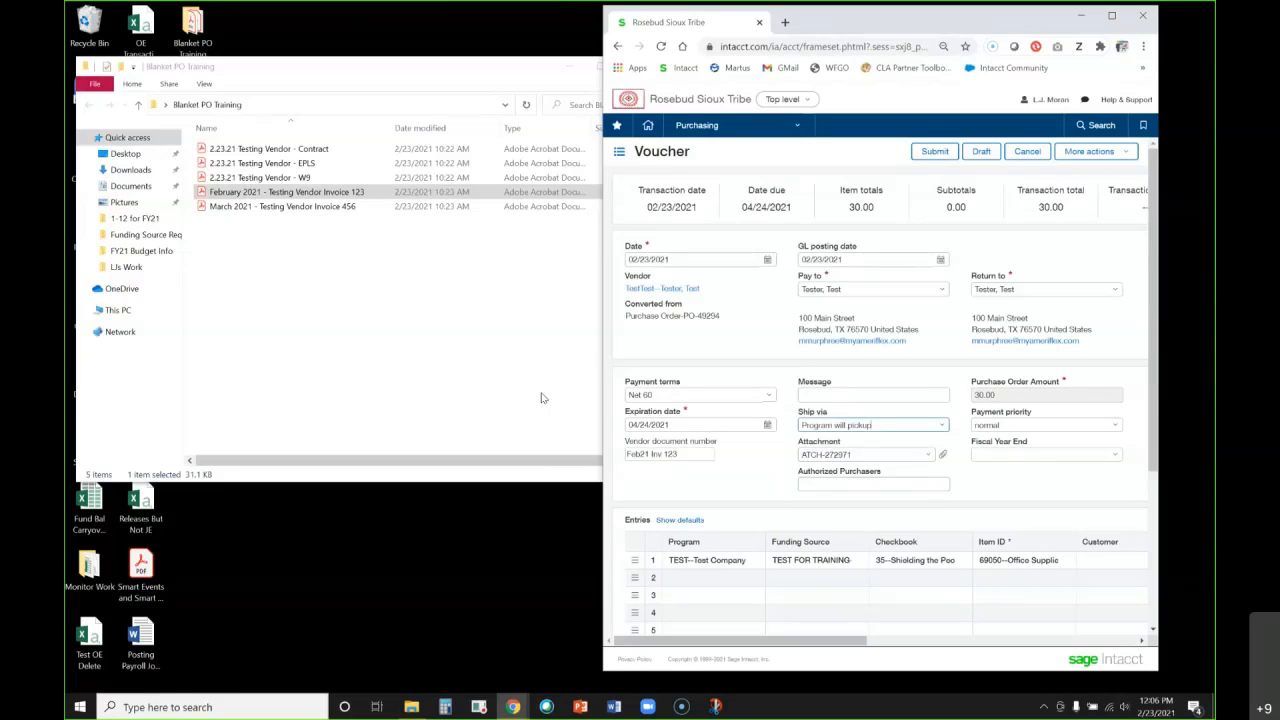
Attach the file February 2021 - Testing Vendor Invoice 123 from the Blanket PO Training folder to the voucher
left_click(456, 370)
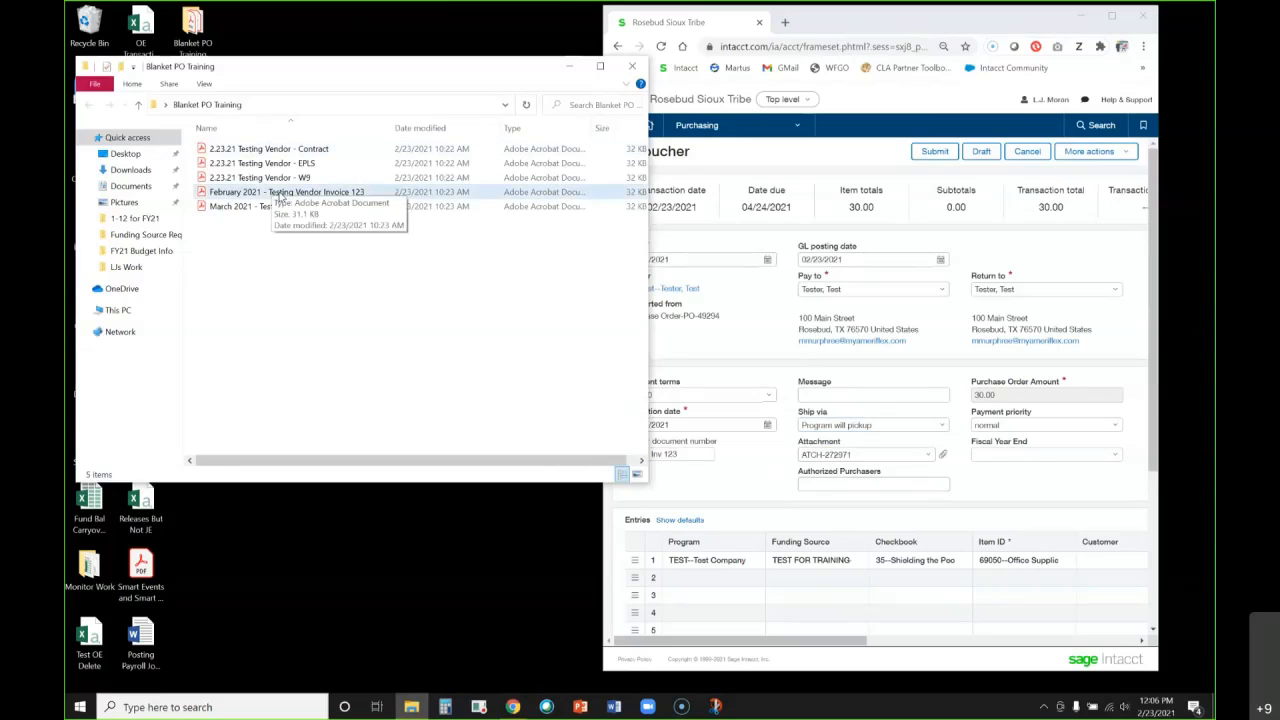
left_click_drag(280, 196, 866, 470)
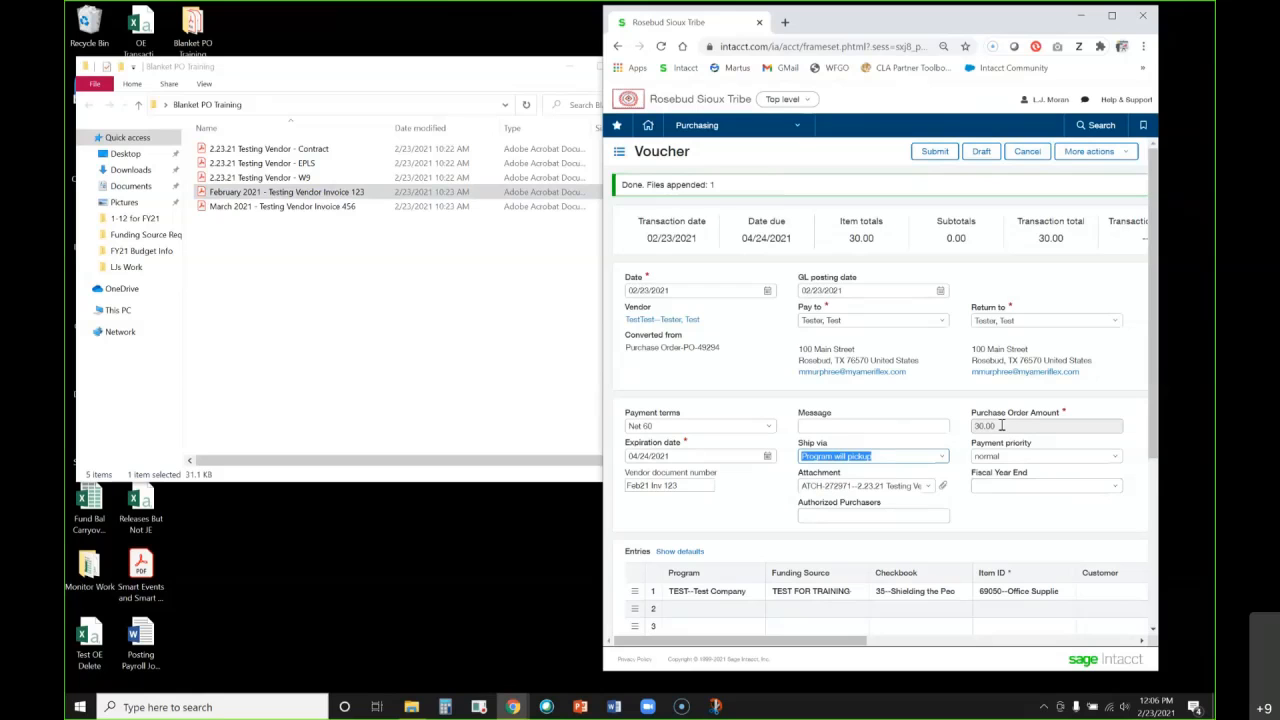
left_click(1114, 17)
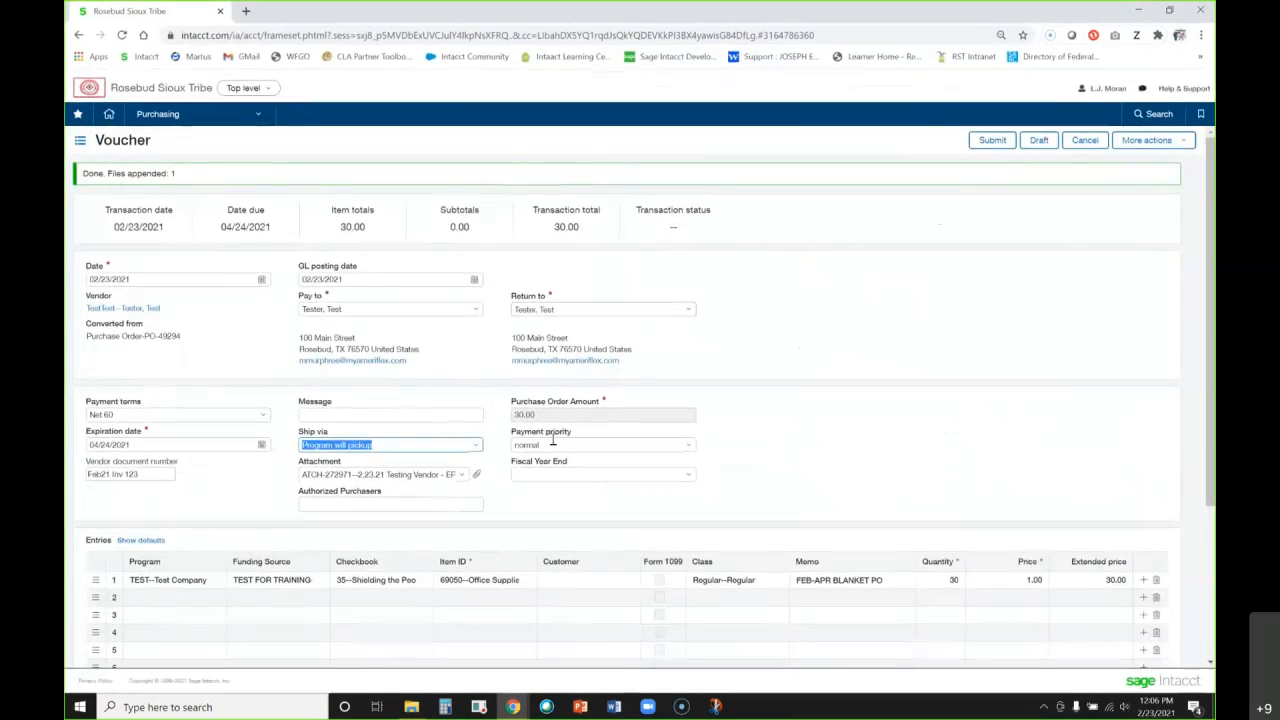
Set the voucher's Fiscal Year End to Current and the first line's quantity to 10
left_click(552, 472)
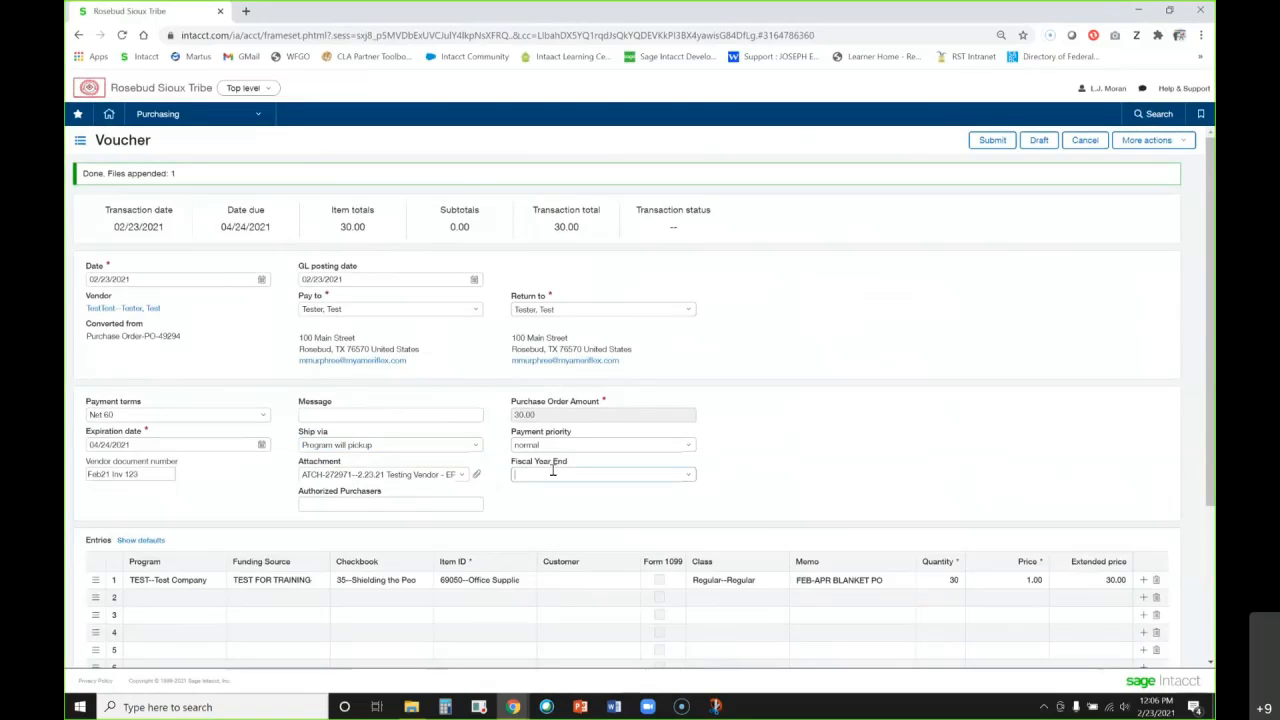
type("c")
left_click(548, 492)
left_click(938, 580)
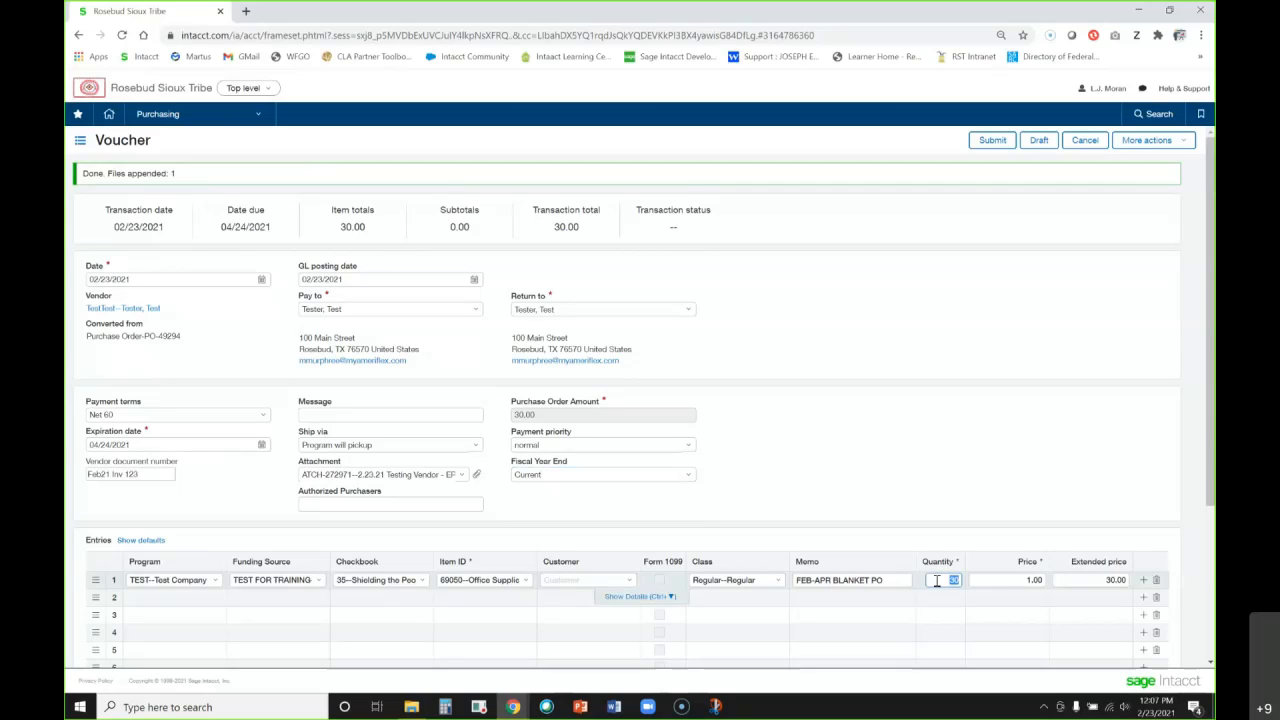
type("10")
left_click(953, 499)
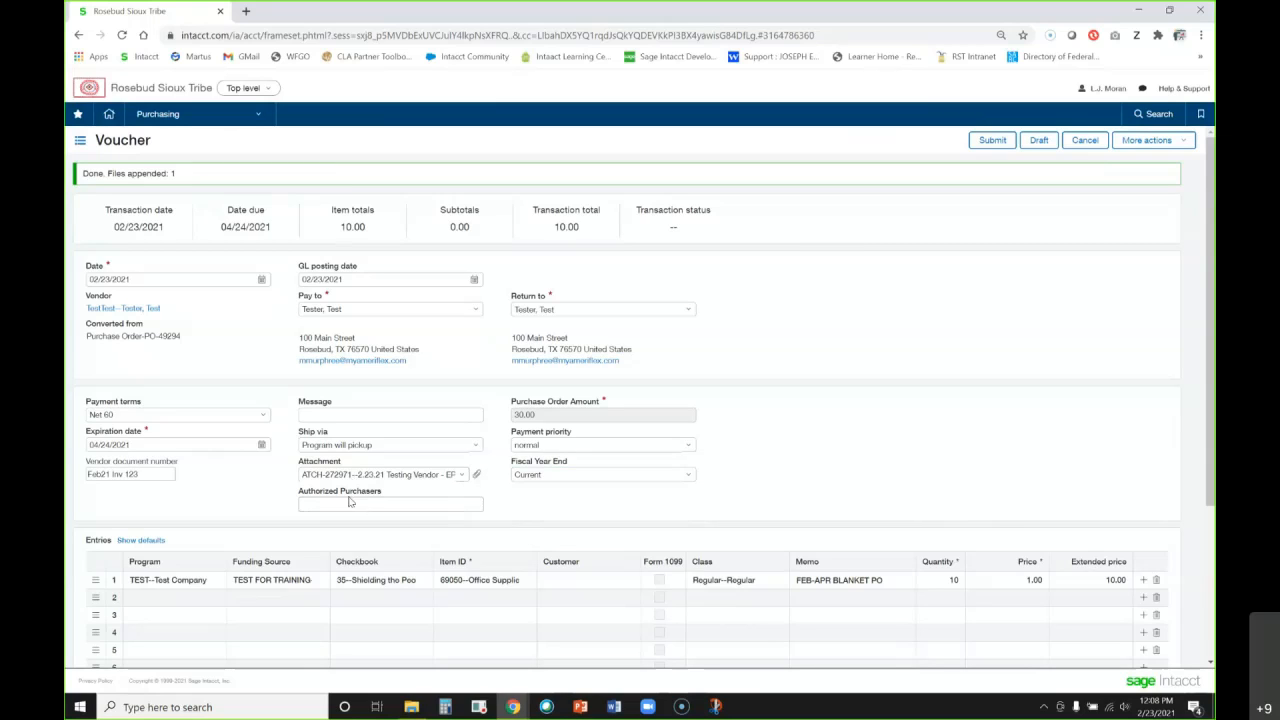
Replace the vendor document number with TEST TEST TEST and submit the voucher
left_click(152, 476)
left_click_drag(152, 477, 67, 453)
key("Caps_Lock")
type("FEST TEST TEST")
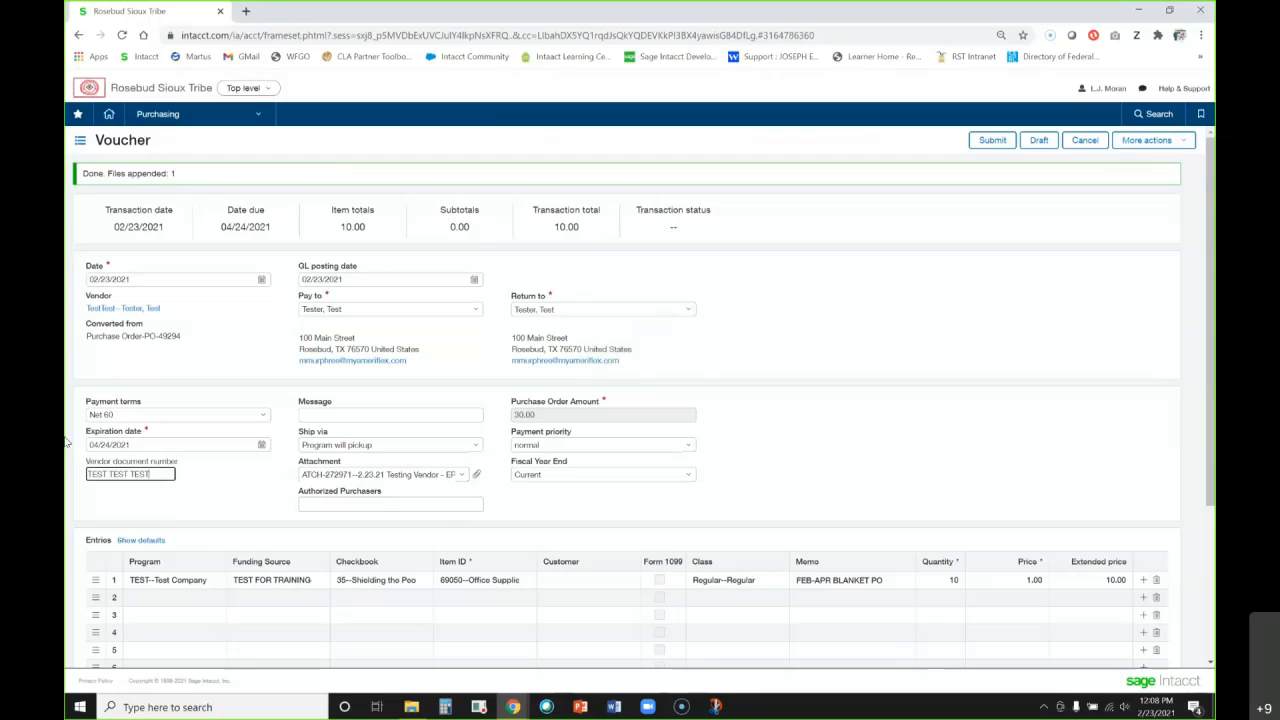
left_click(897, 395)
left_click(990, 142)
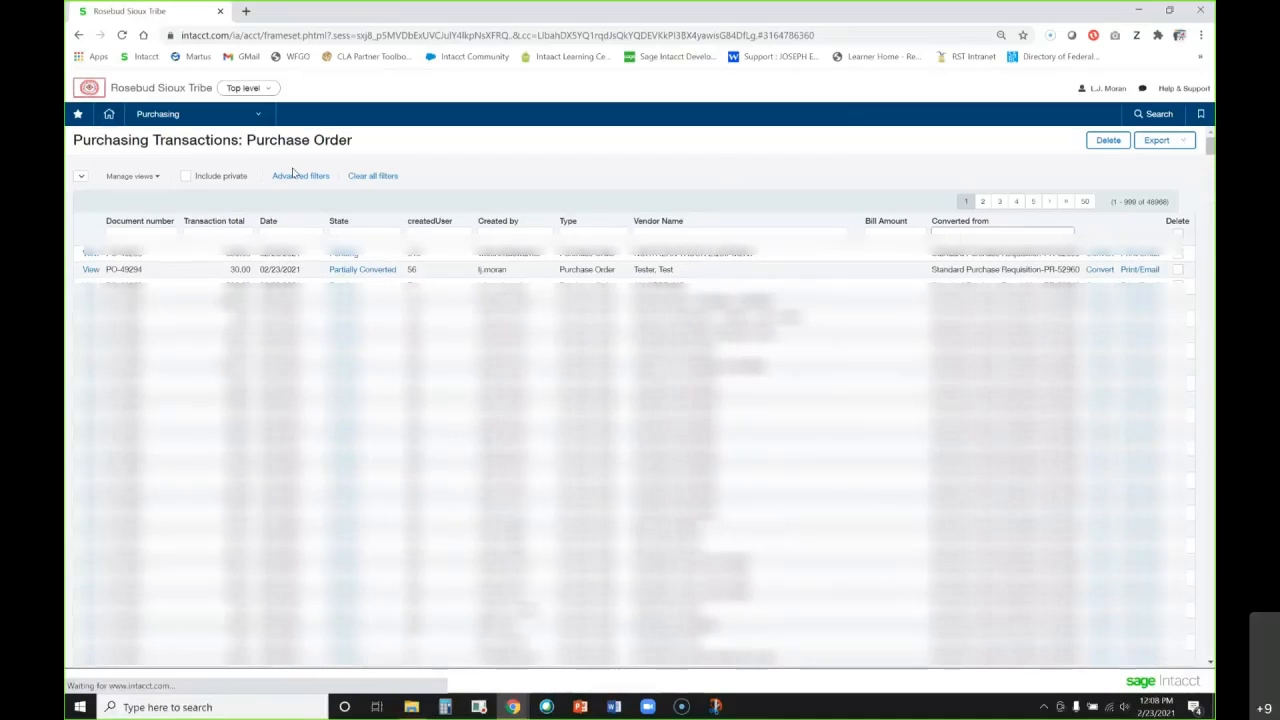
View the test vendor's purchase order and examine its approved amount, state, quantity and converted quantity, then return to the list
left_click_drag(250, 140, 339, 140)
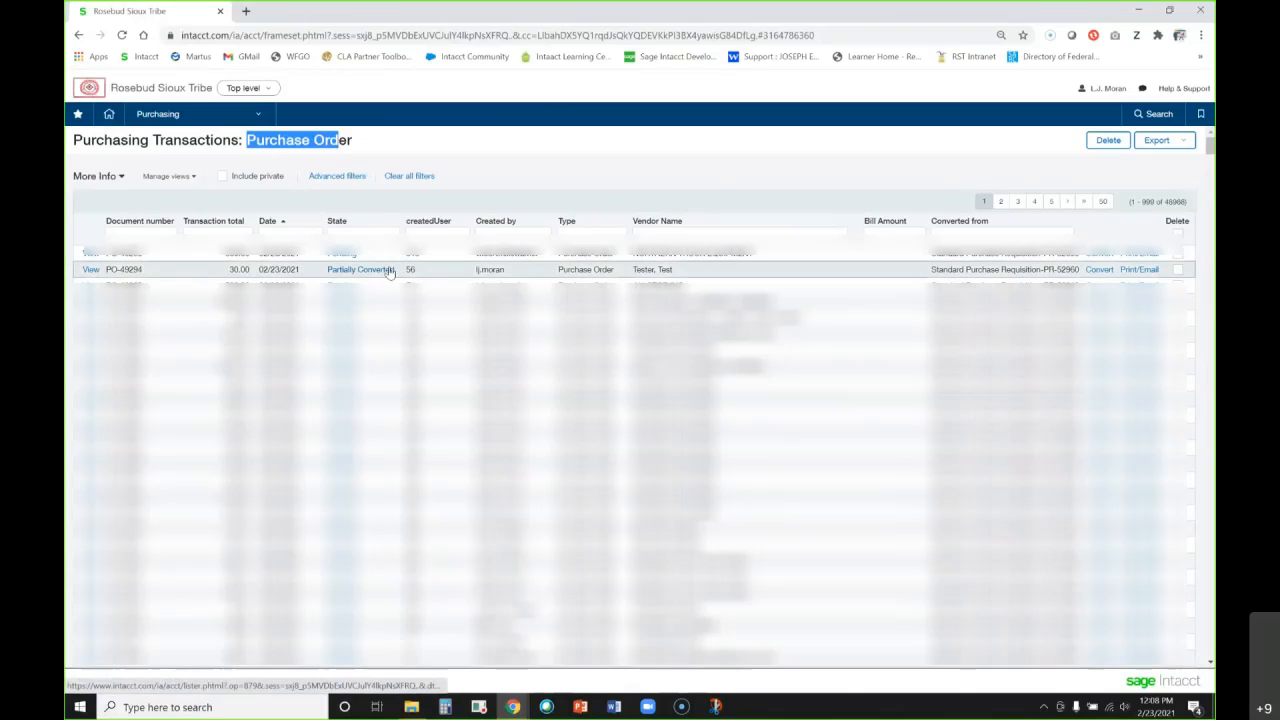
left_click(90, 270)
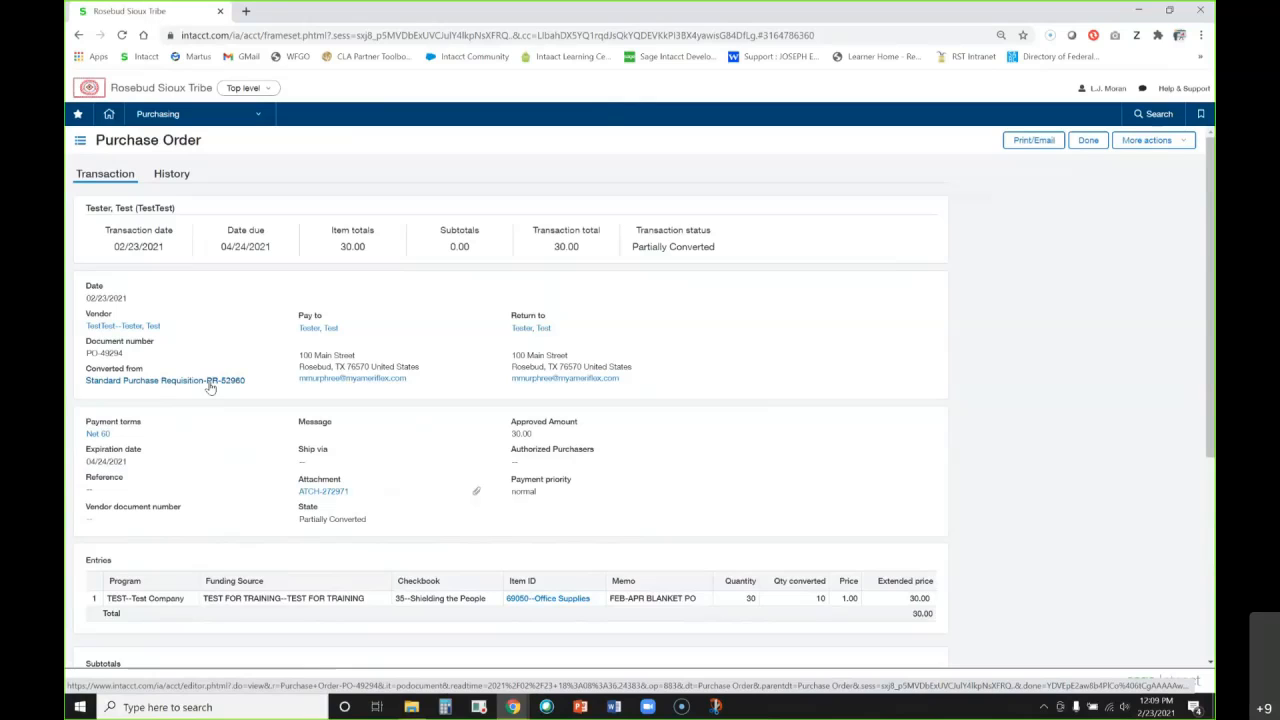
double_click(516, 433)
left_click(634, 419)
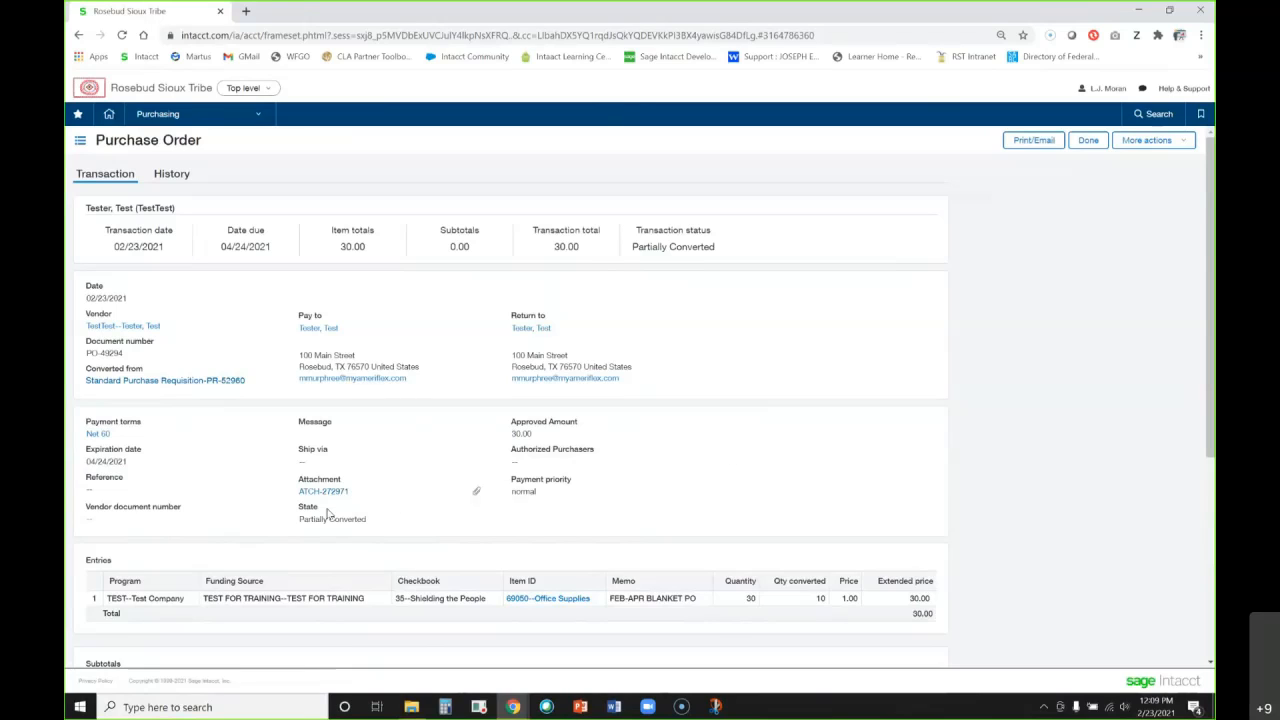
left_click_drag(366, 520, 297, 531)
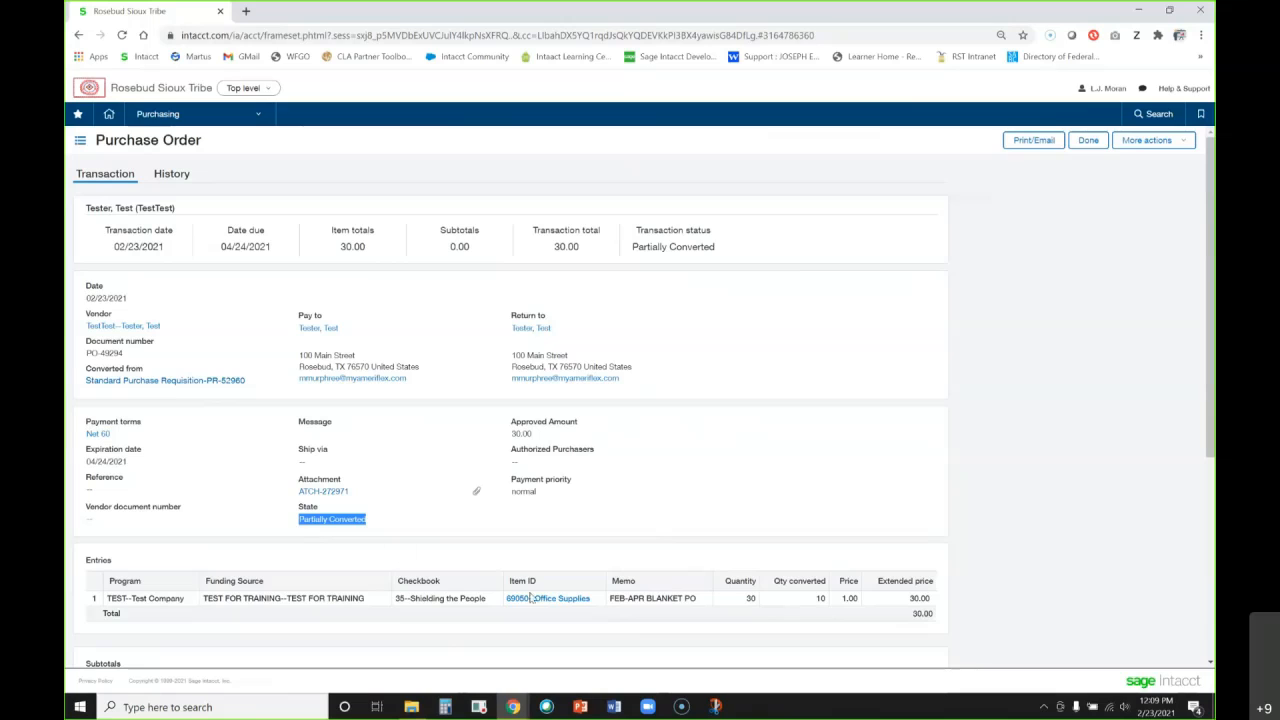
double_click(750, 598)
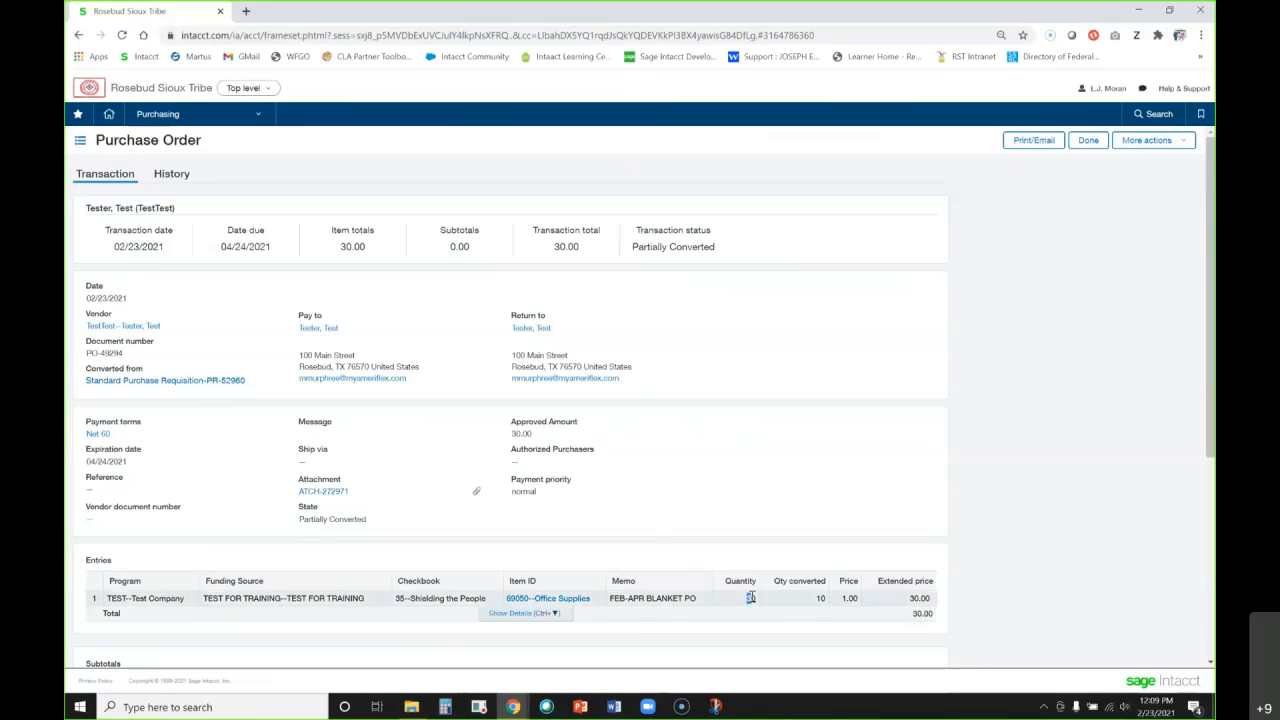
left_click_drag(774, 583, 829, 584)
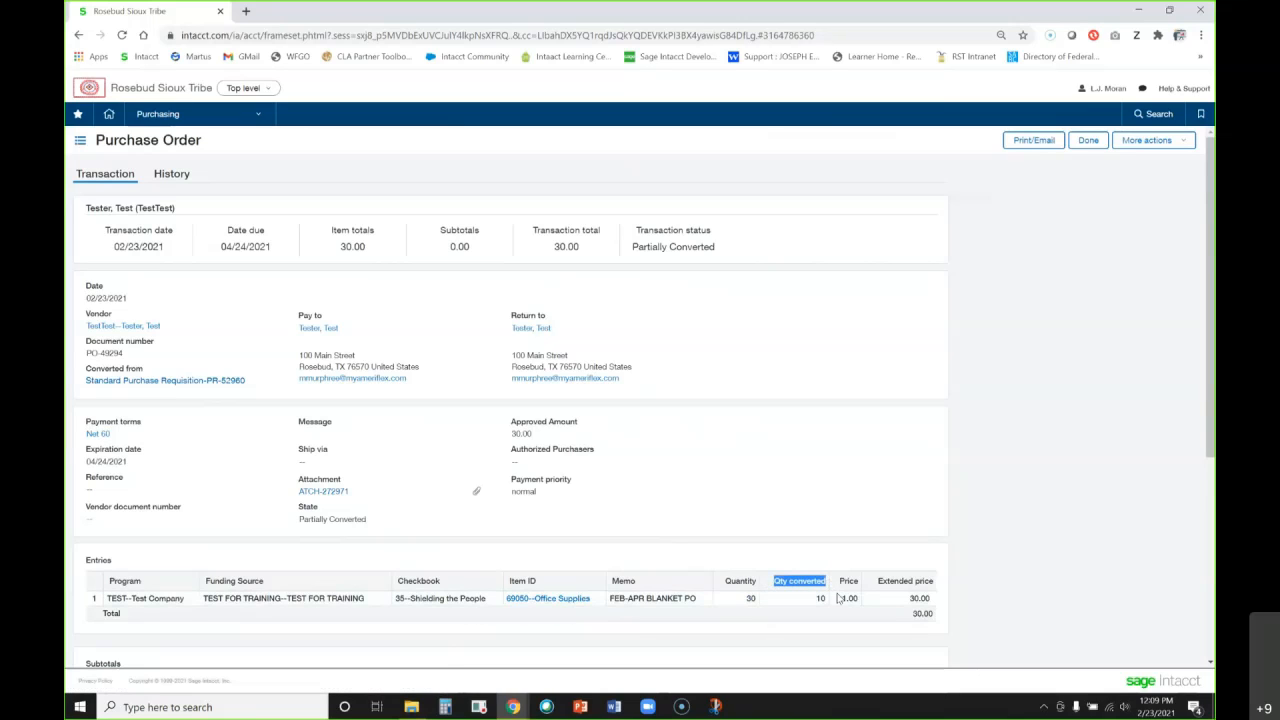
double_click(820, 598)
left_click(776, 507)
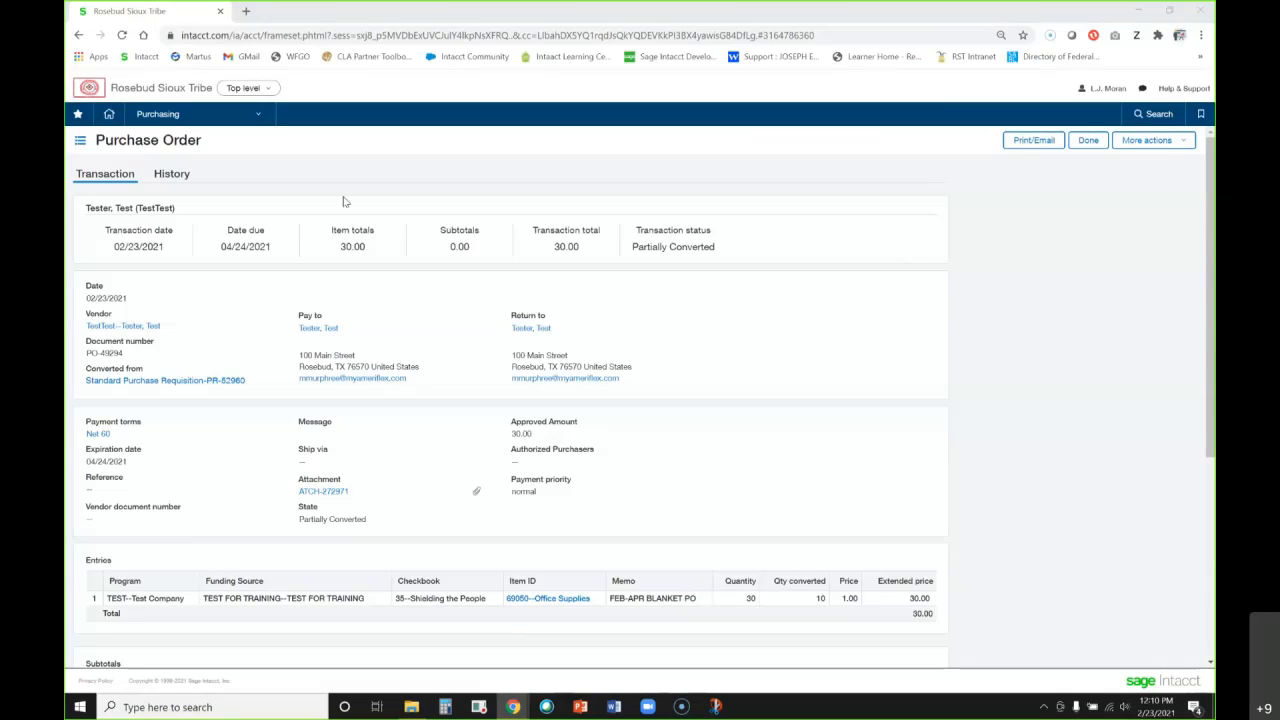
left_click(1087, 141)
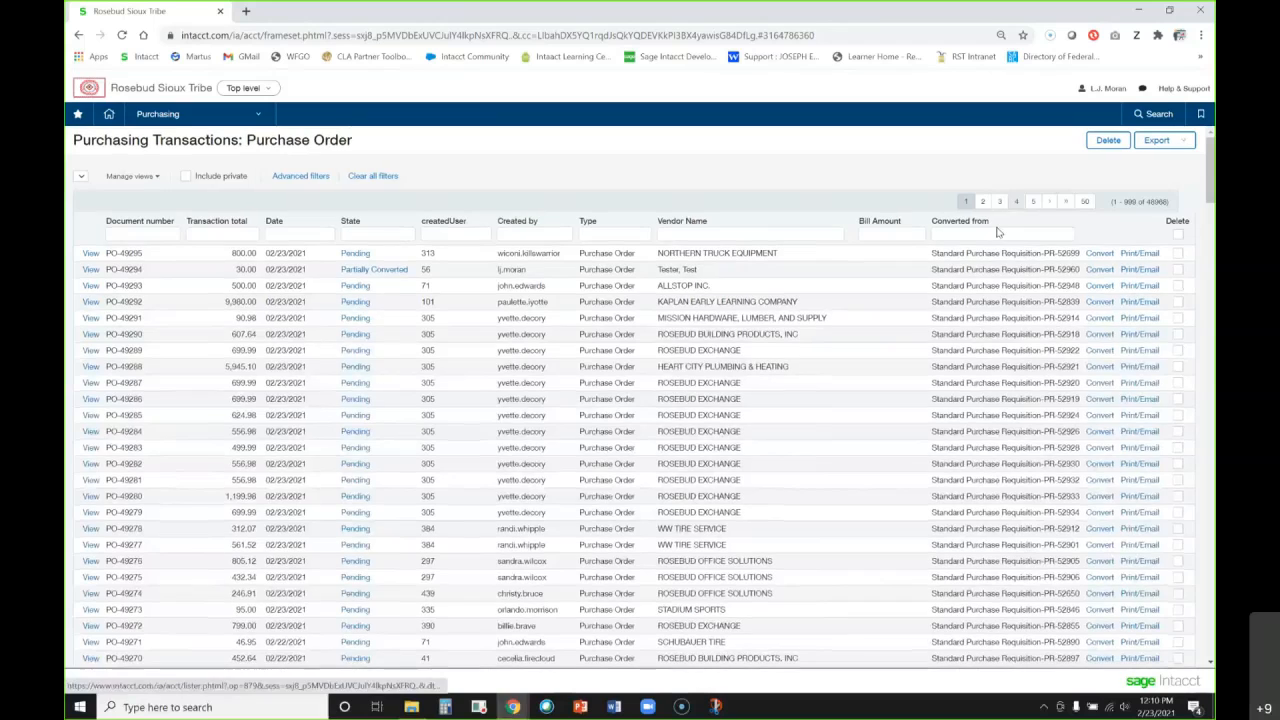
Convert the partially converted test vendor purchase order into another voucher dated 03/01/2021
mouse_move(1105, 271)
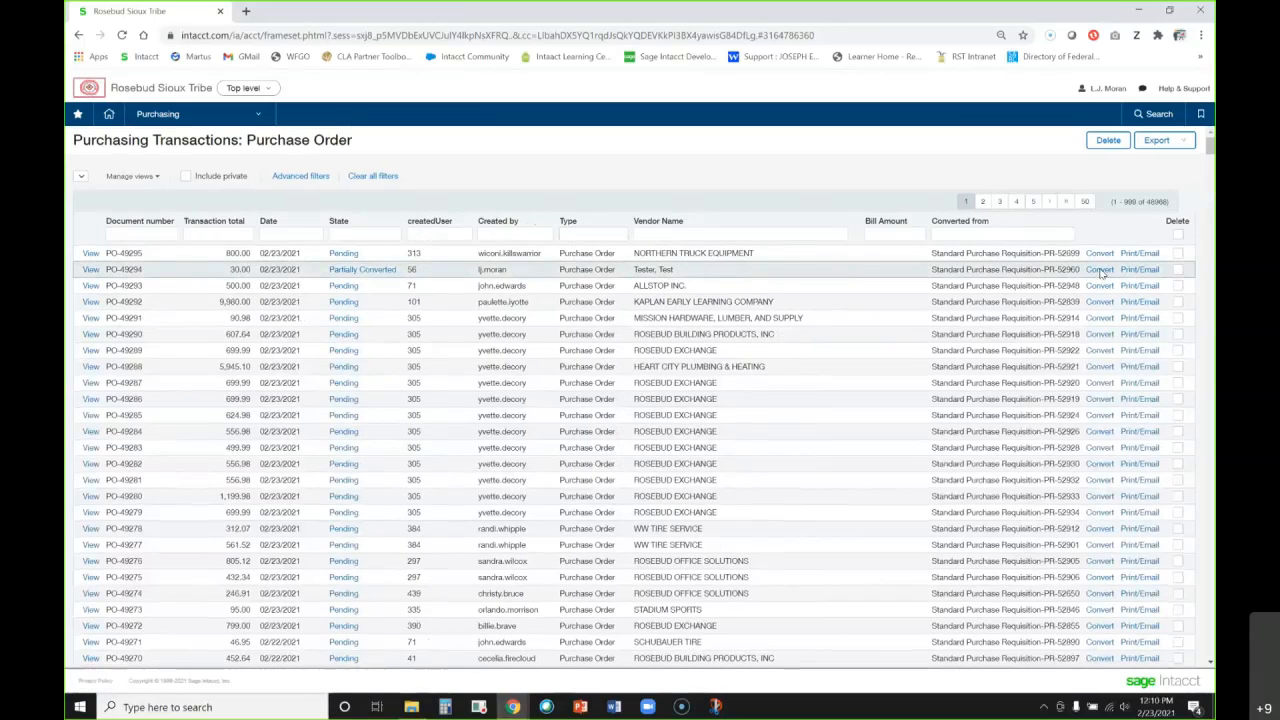
left_click(1139, 303)
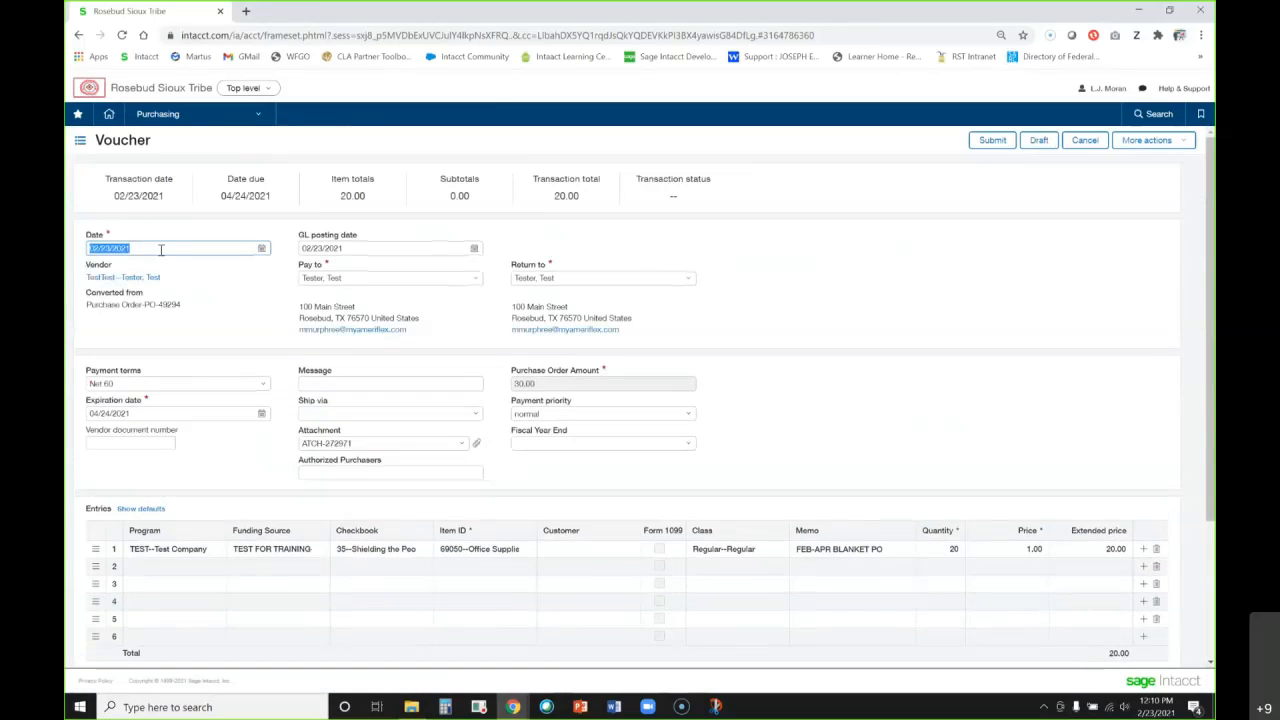
type("03/01/2021")
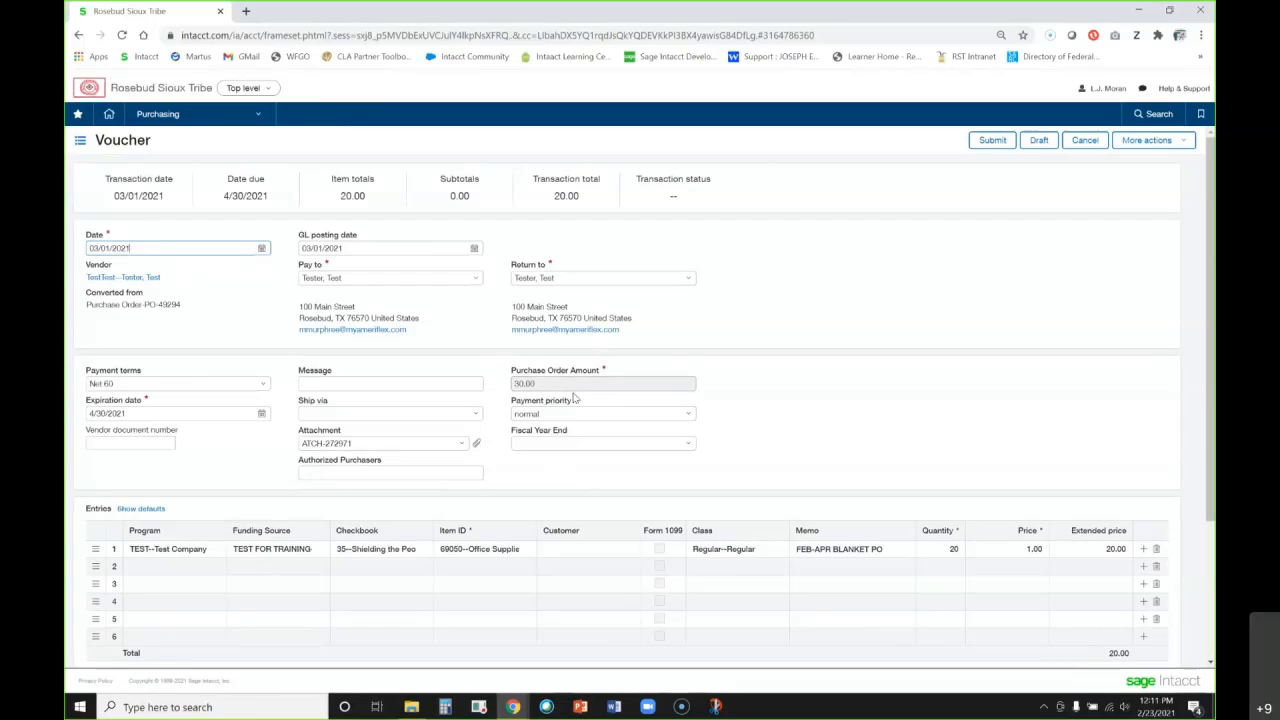
Set the quantity of the voucher's first line, FEB-APR BLANKET PO, to 10
left_click(935, 548)
type("1")
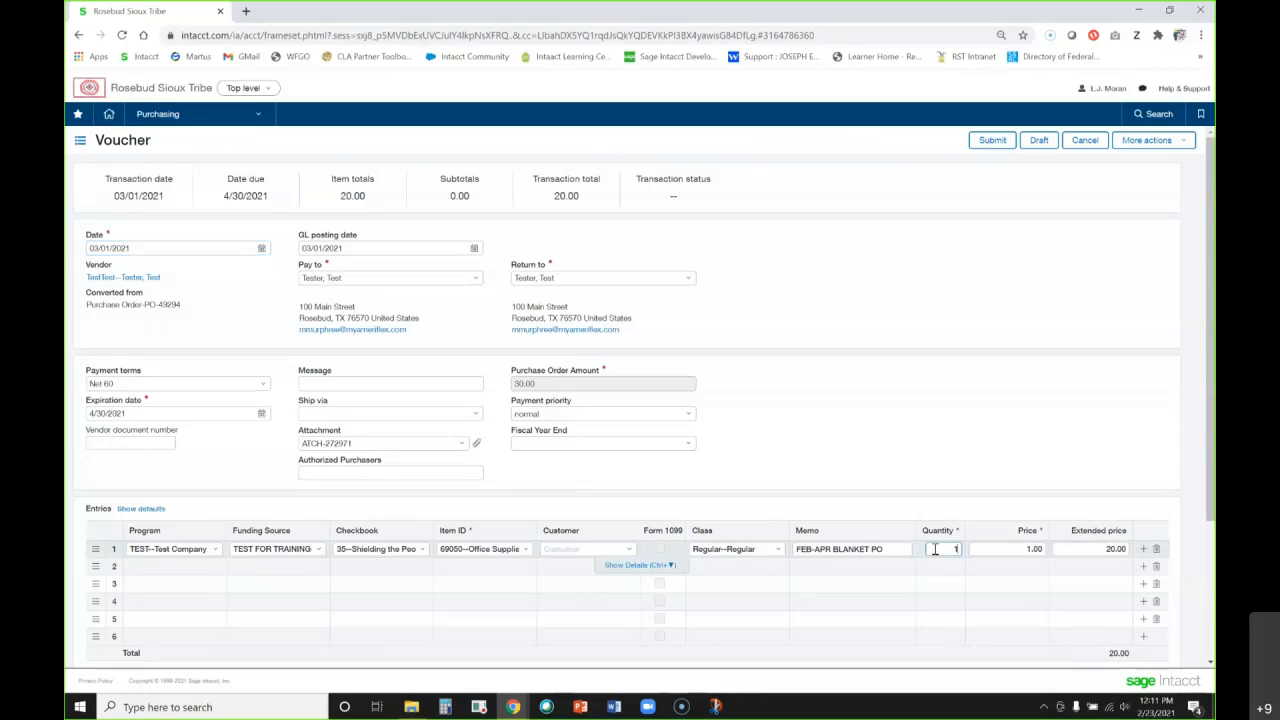
type("0")
left_click(978, 443)
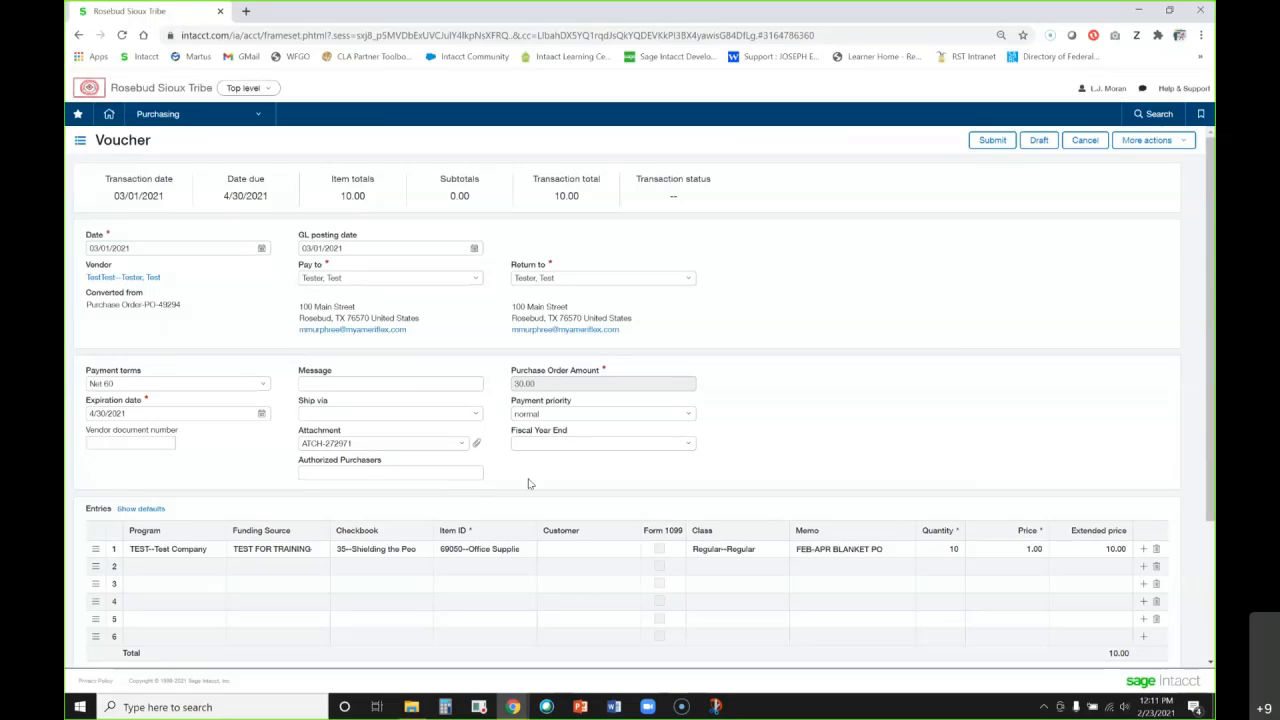
Review the files already in the voucher's attachment and add the file March 2021 - Testing Vendor Invoice 456 from the Blanket PO Training folder
left_click(475, 446)
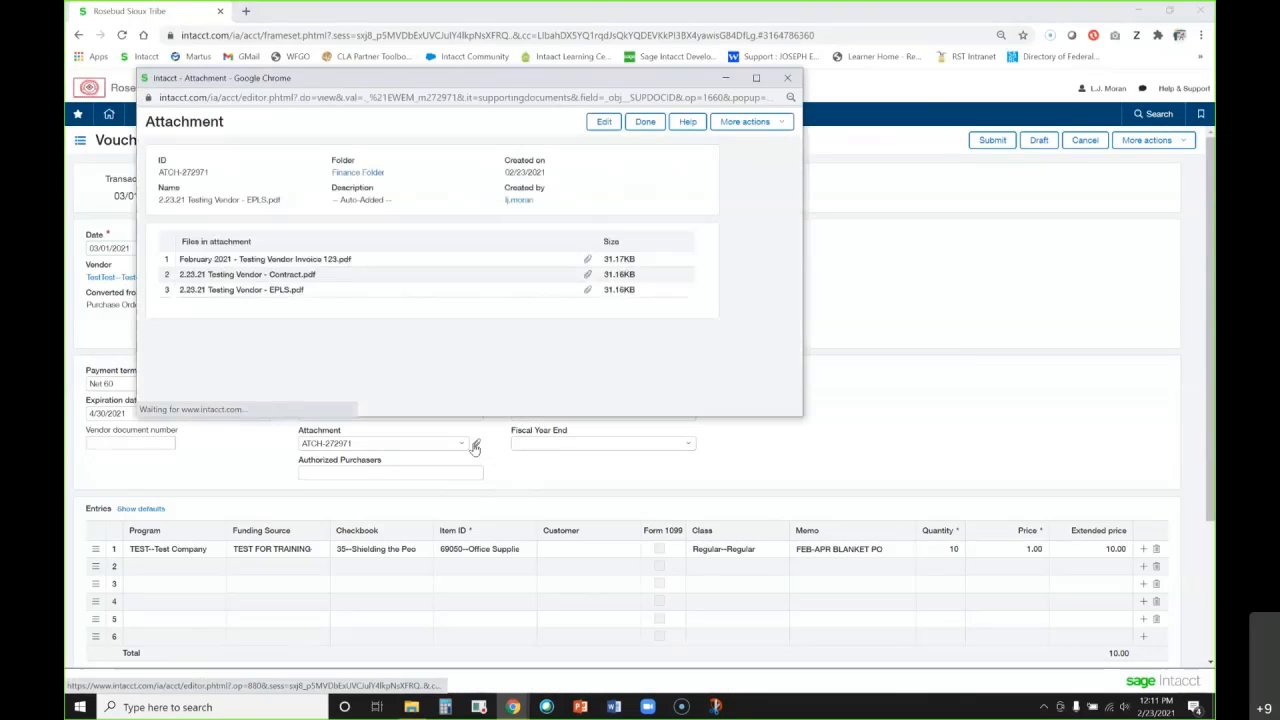
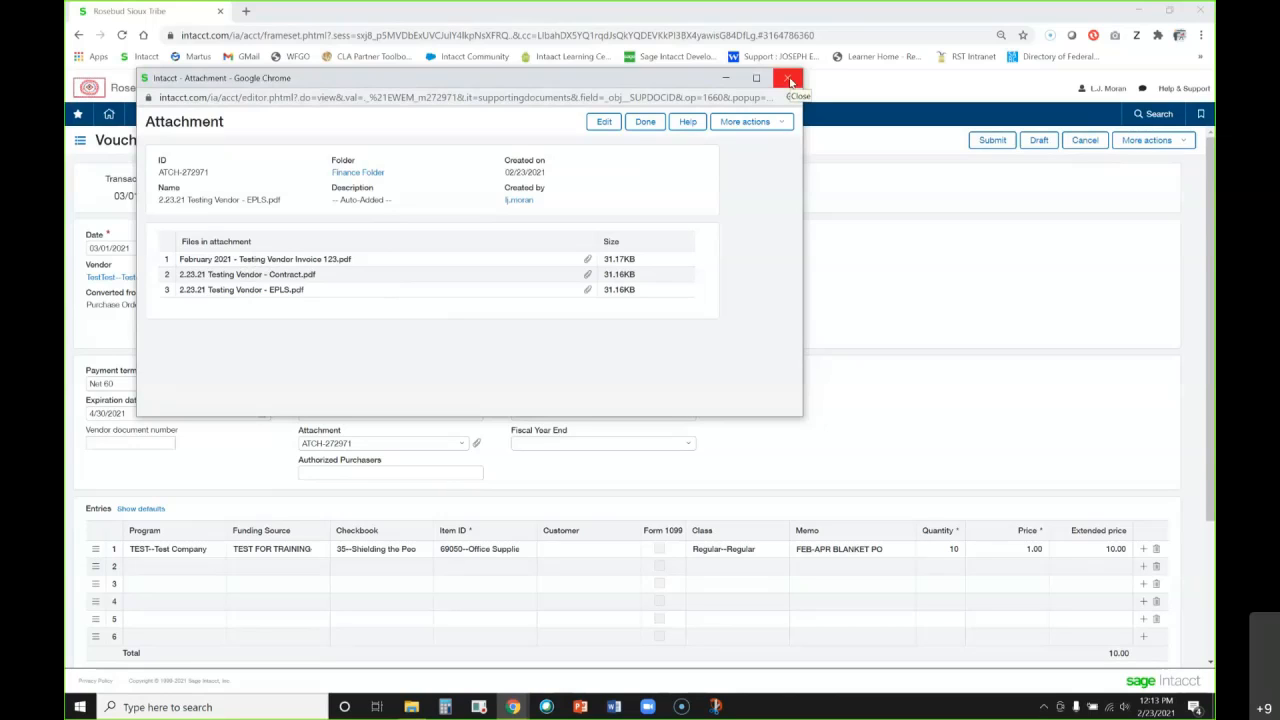
left_click(789, 79)
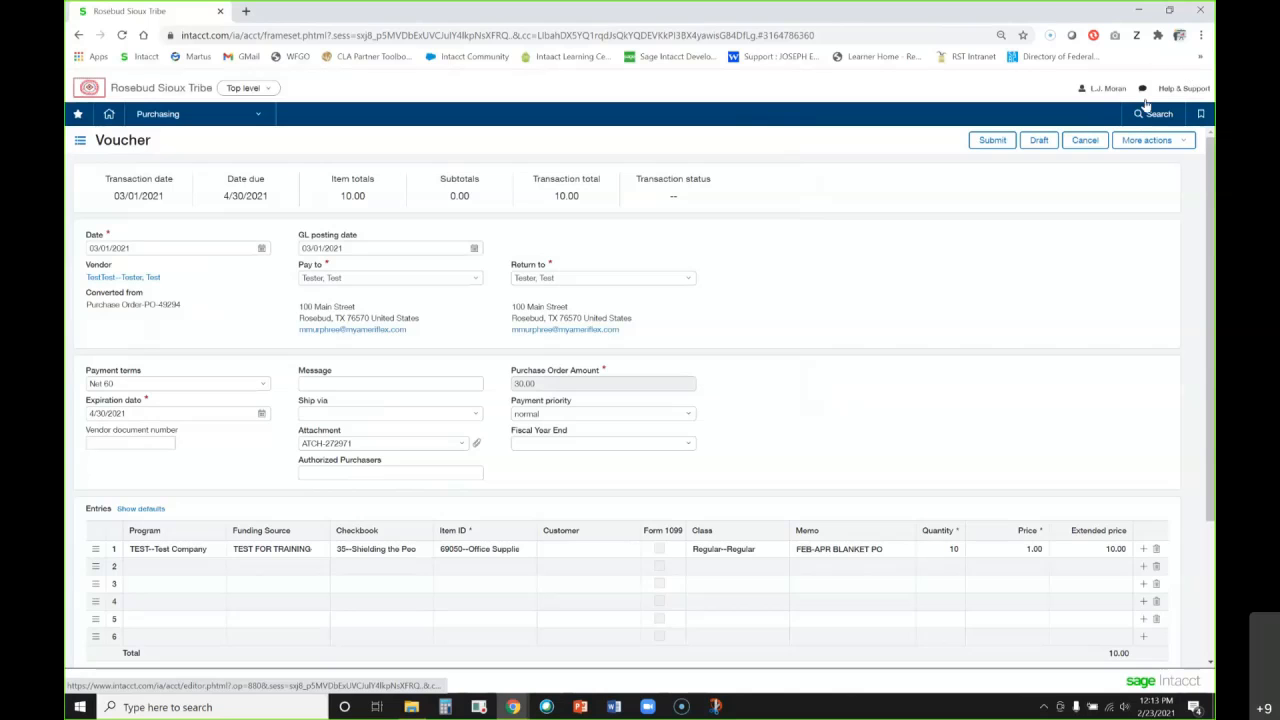
left_click(1169, 10)
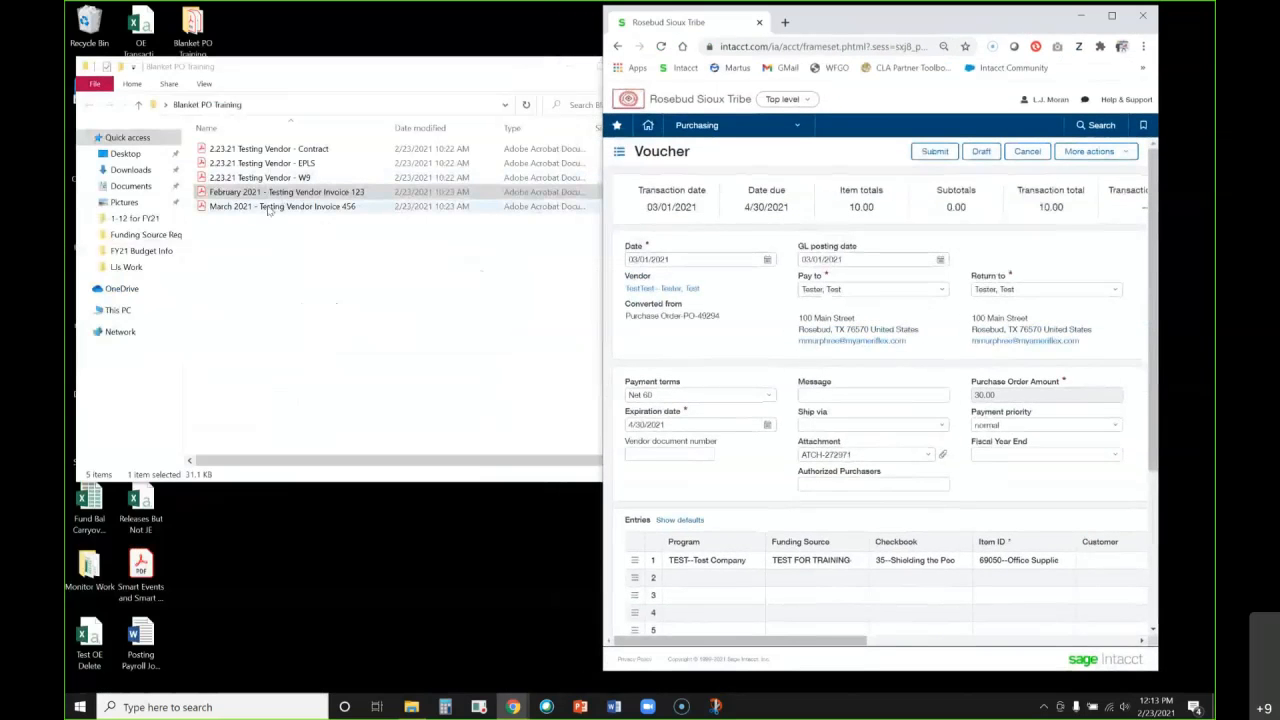
left_click(267, 207)
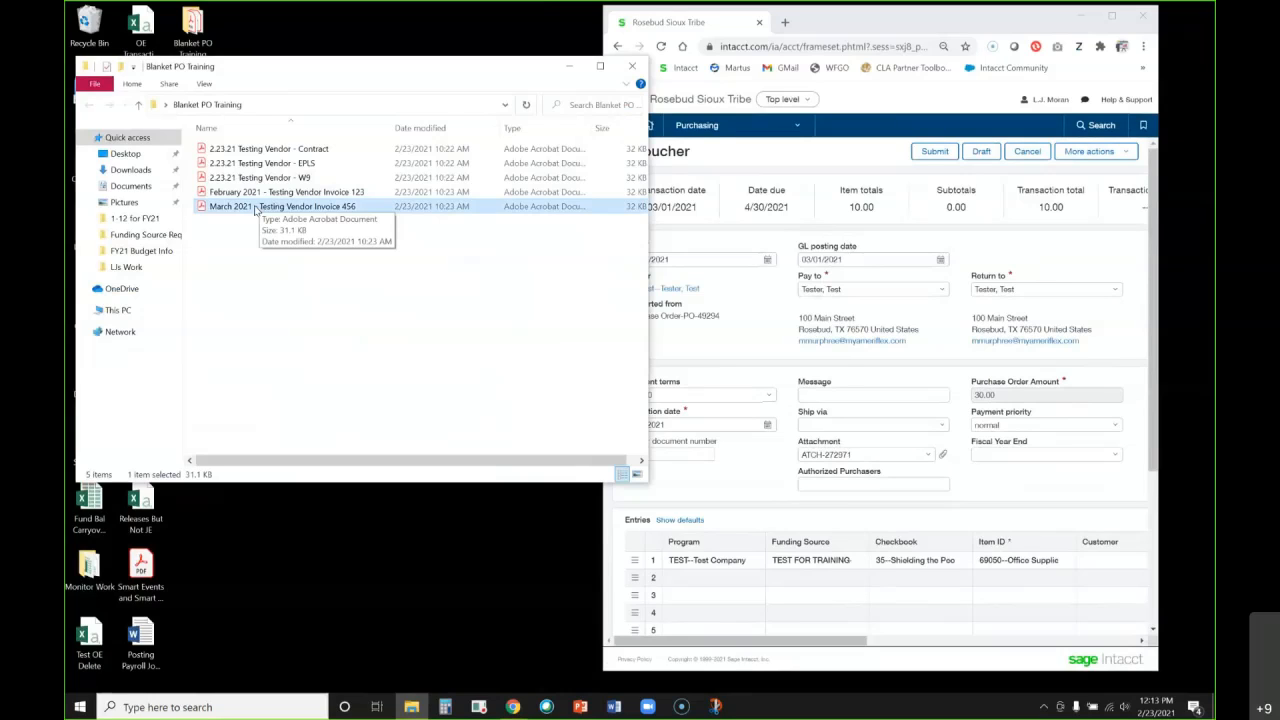
left_click_drag(256, 208, 876, 462)
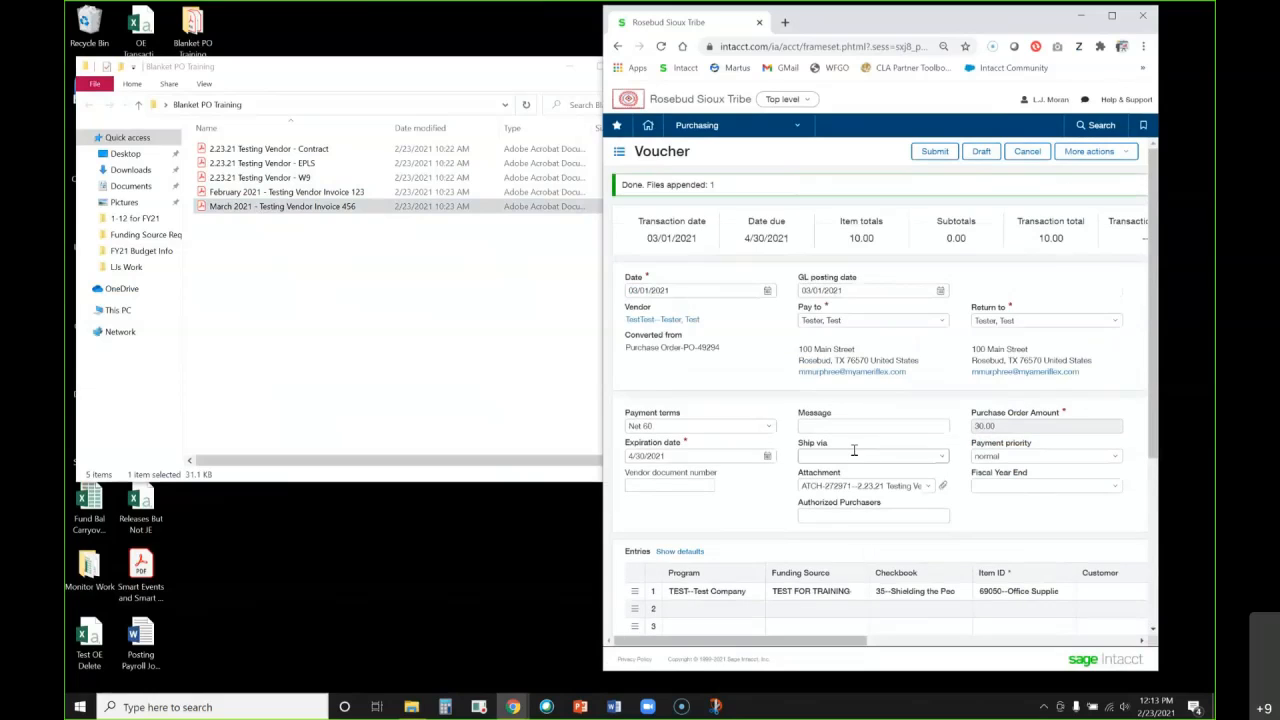
Enter Mar21 Inv 456 as the vendor document number and set the Fiscal Year End to Current
left_click(647, 485)
key("Caps_Lock")
type("Mar2")
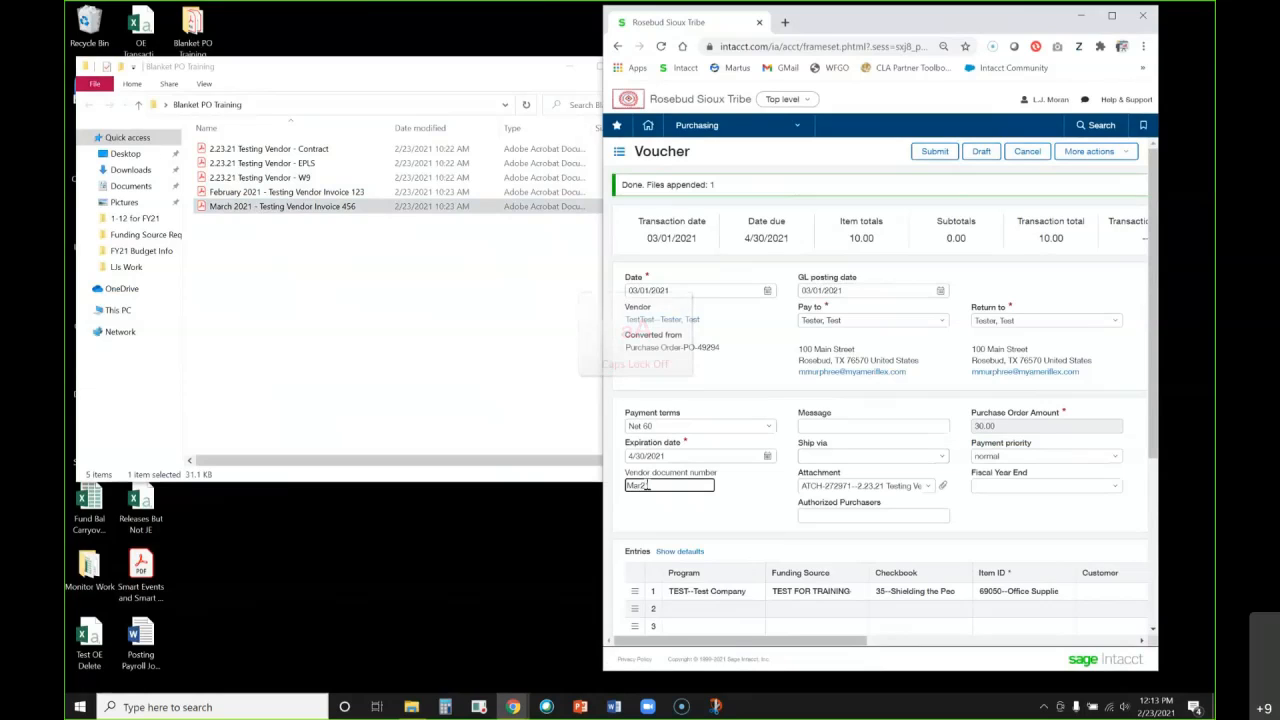
type("1 Inv")
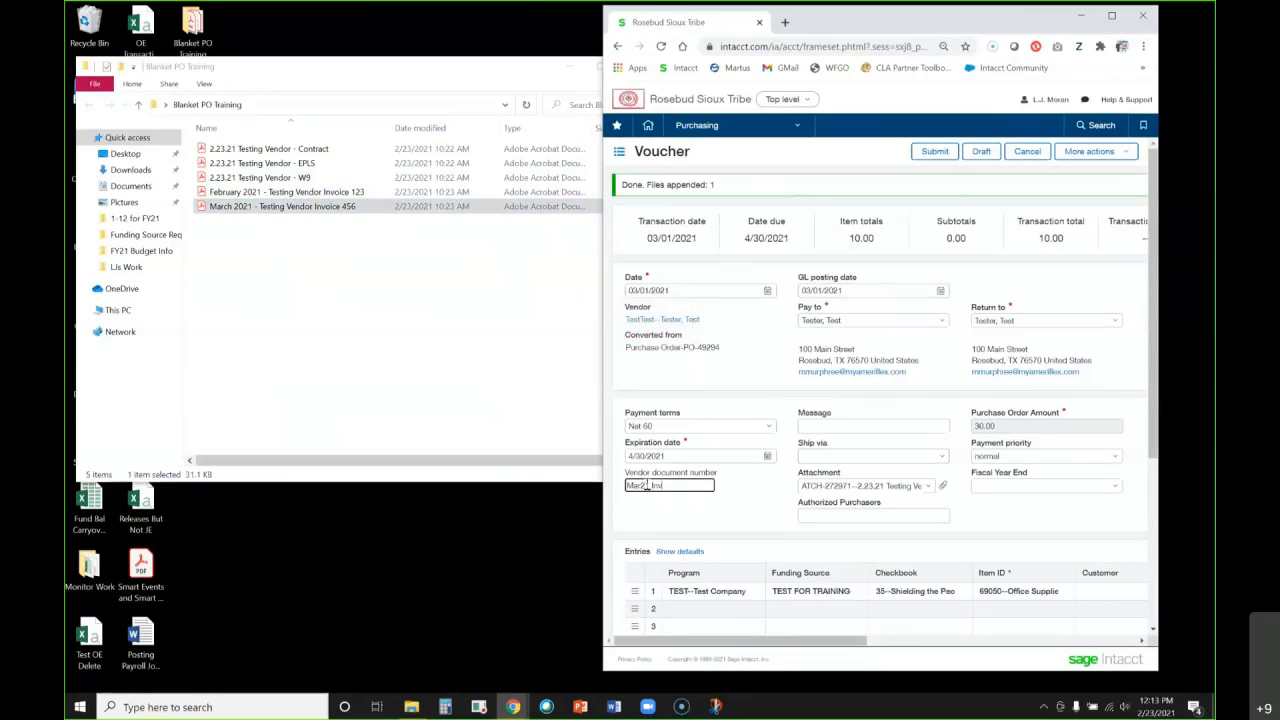
type(" 456")
left_click(1004, 514)
left_click(1111, 16)
left_click(565, 476)
left_click(563, 490)
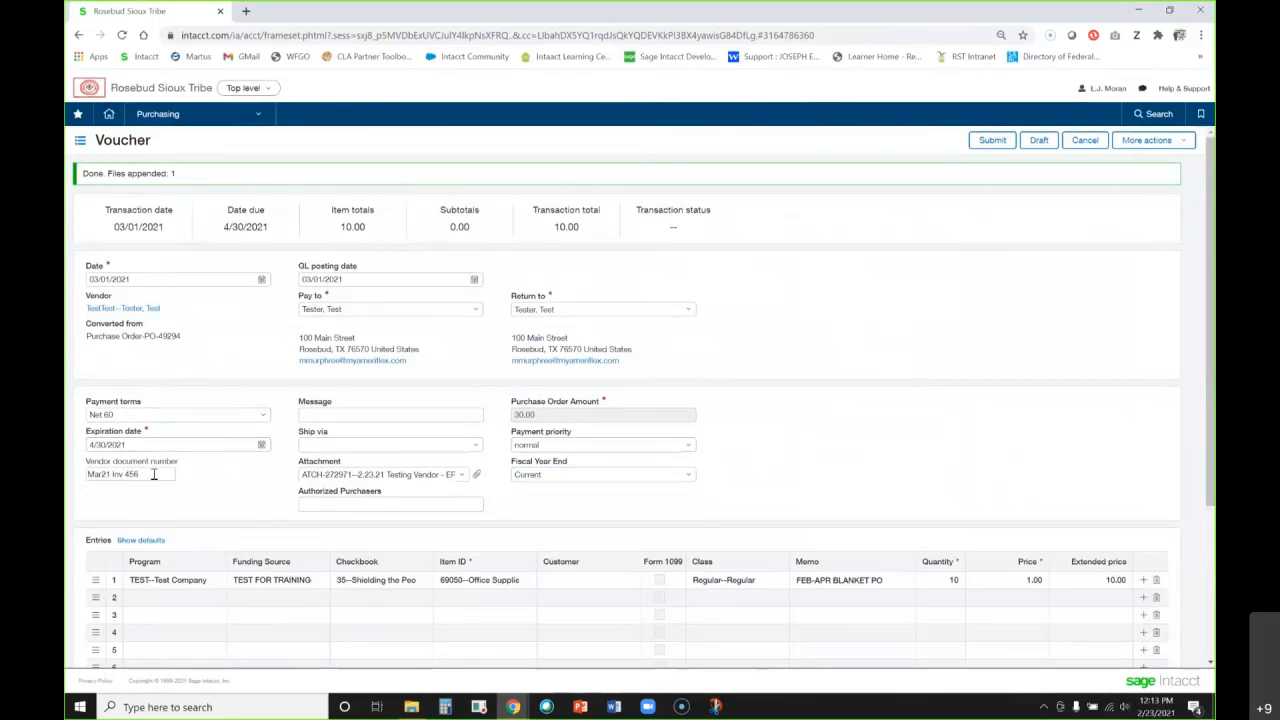
Replace the vendor document number with TEST TEST TEST and try to submit the March voucher
left_click_drag(153, 474, 68, 474)
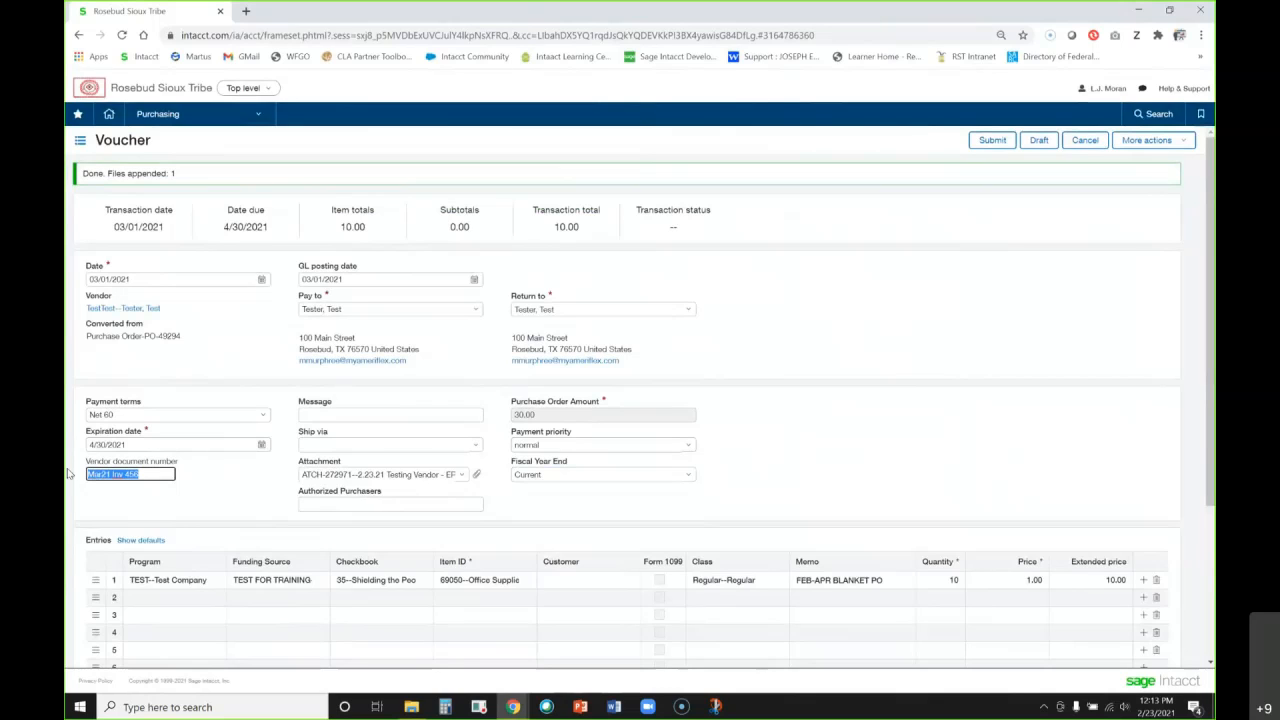
type("TEST")
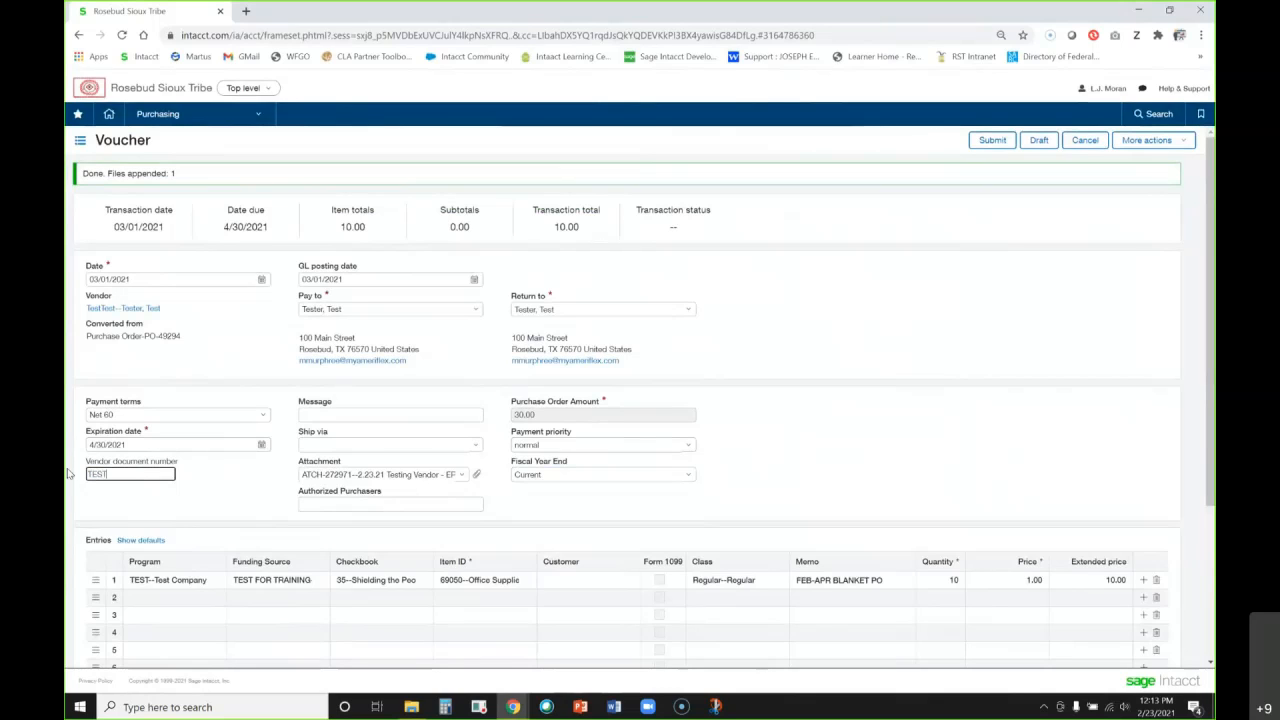
type(" TEST TEST")
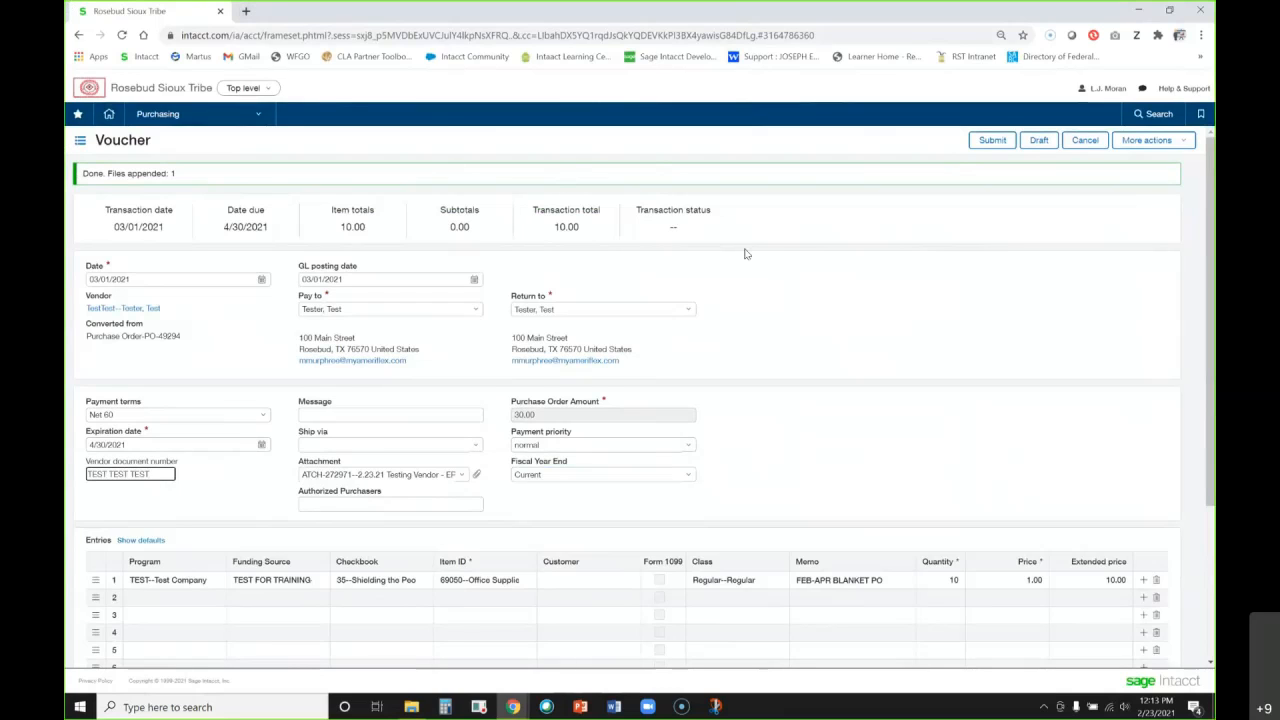
left_click(988, 145)
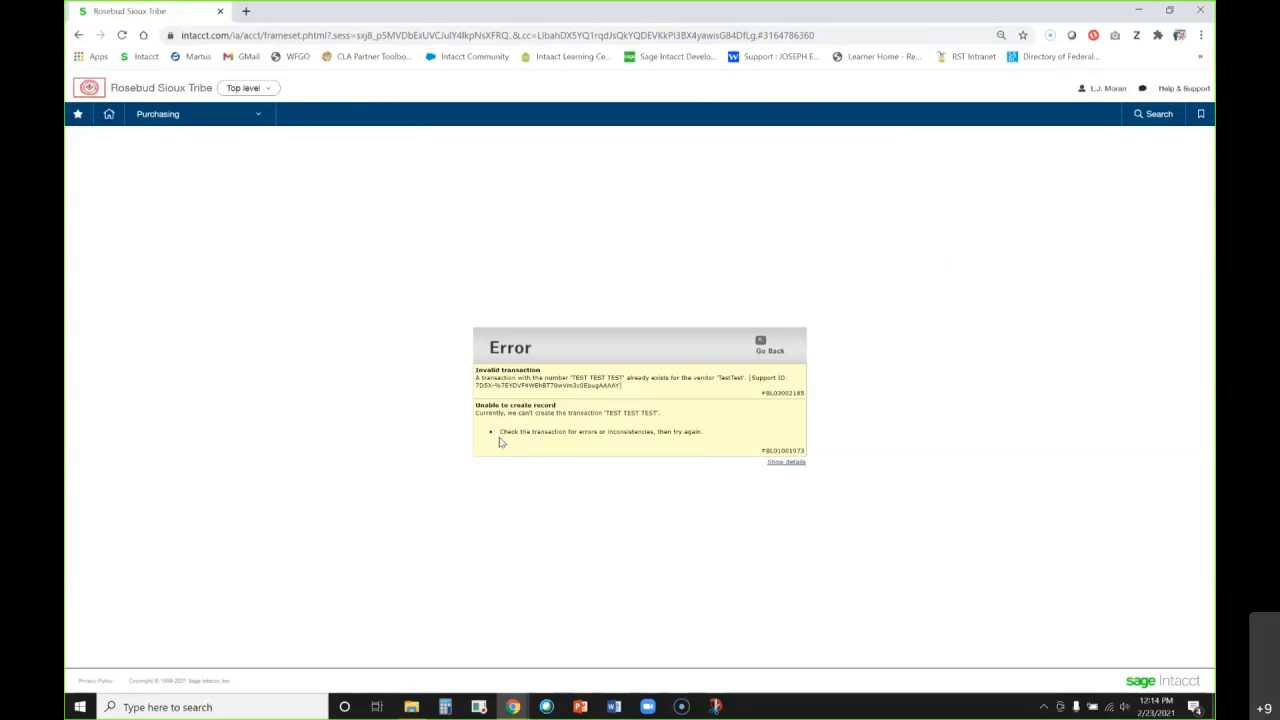
Go back to the voucher, change the vendor document number to TEST TEST TEST1 and submit it
left_click(760, 345)
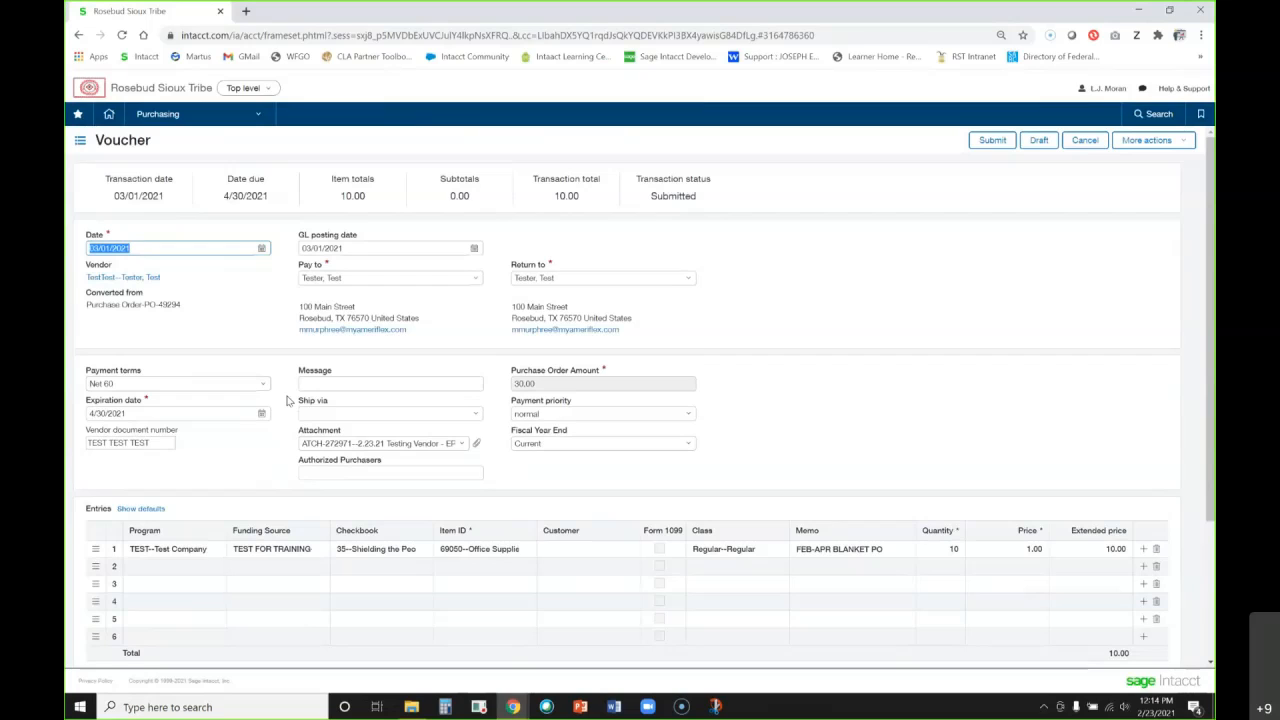
left_click(166, 442)
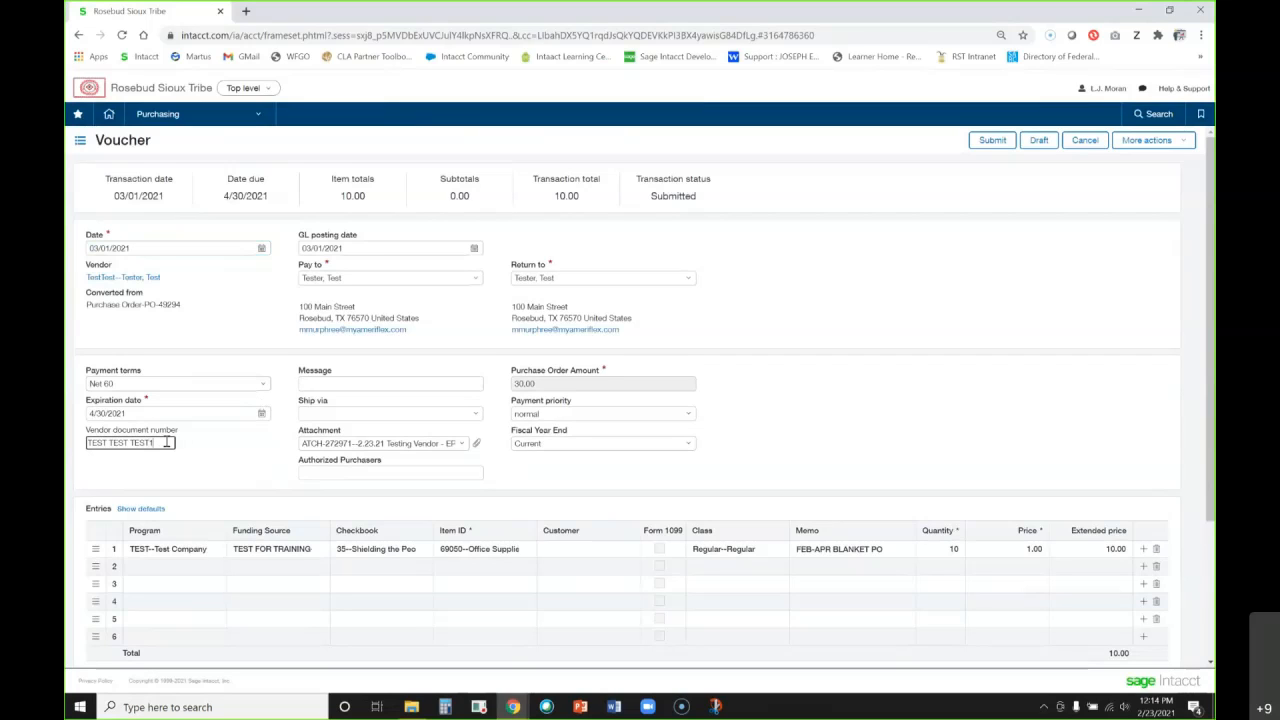
left_click(975, 143)
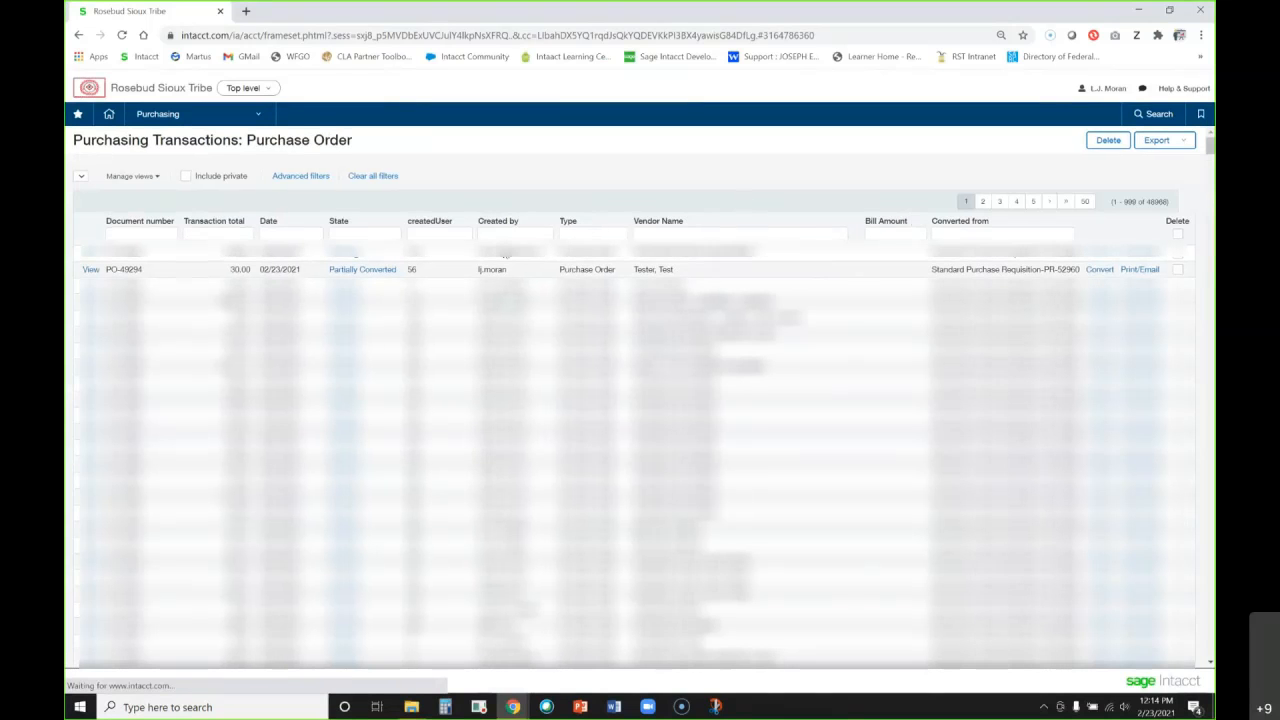
View the test vendor's purchase order to check its transaction status and converted quantity, then return to the list
left_click(90, 270)
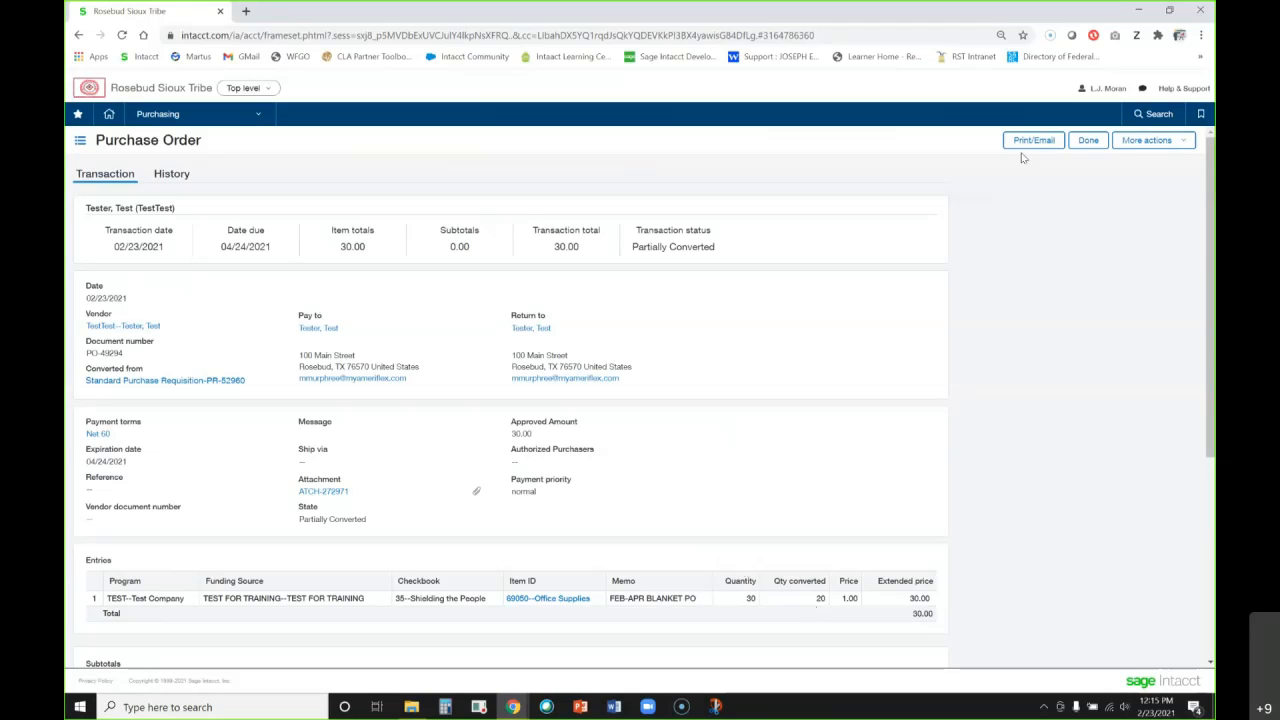
left_click(1096, 142)
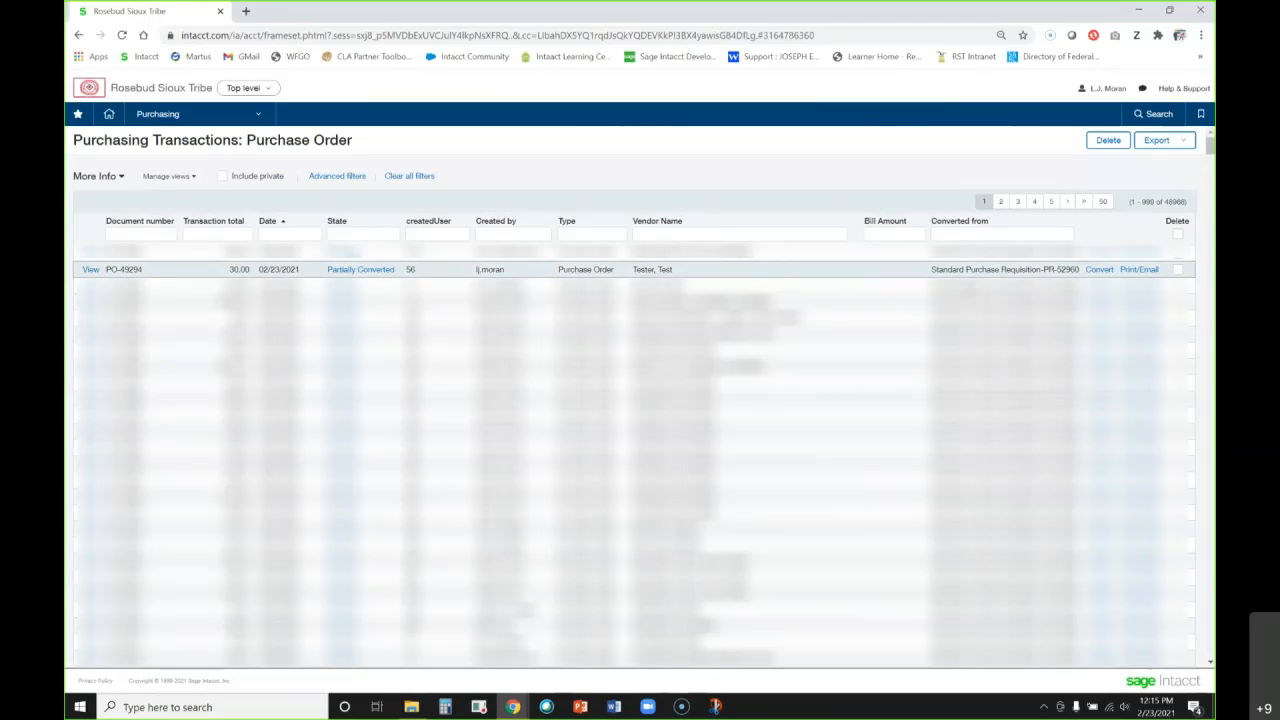
Convert the partially converted test vendor purchase order to a Close Partial PO dated 04/01/2021 and post it, overriding the fiscal-year warning
left_click(1097, 273)
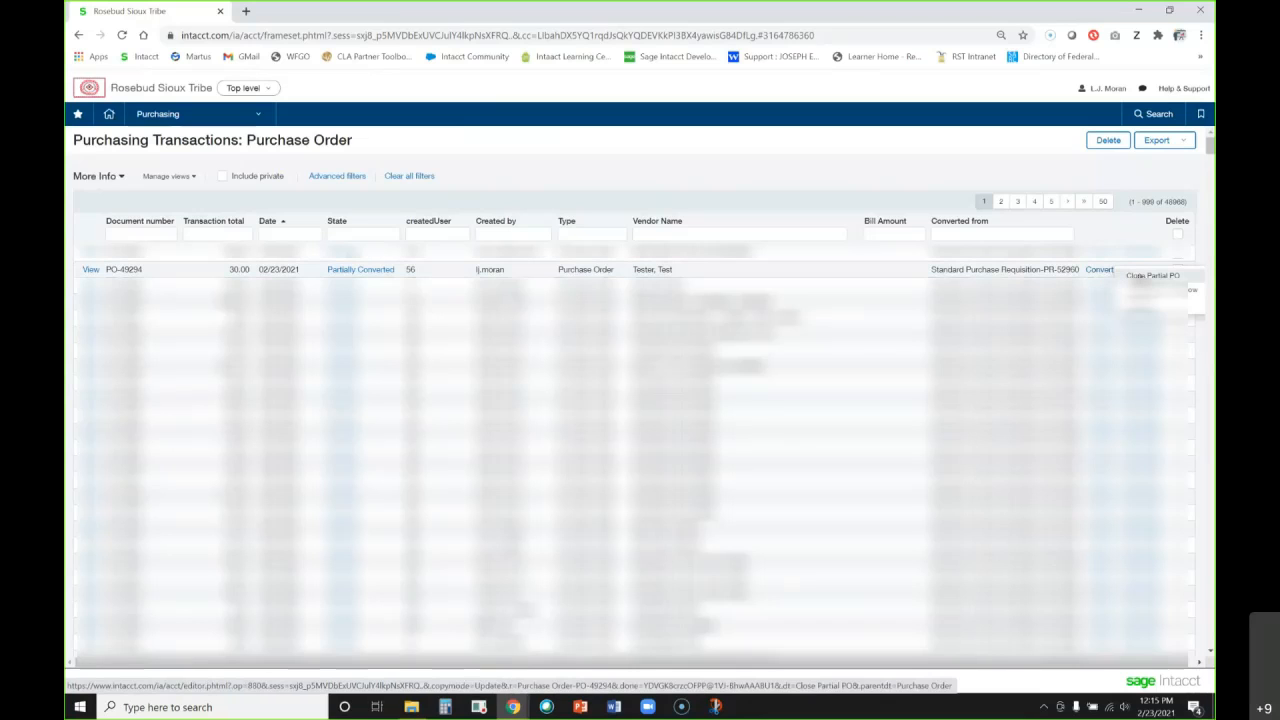
left_click(1153, 275)
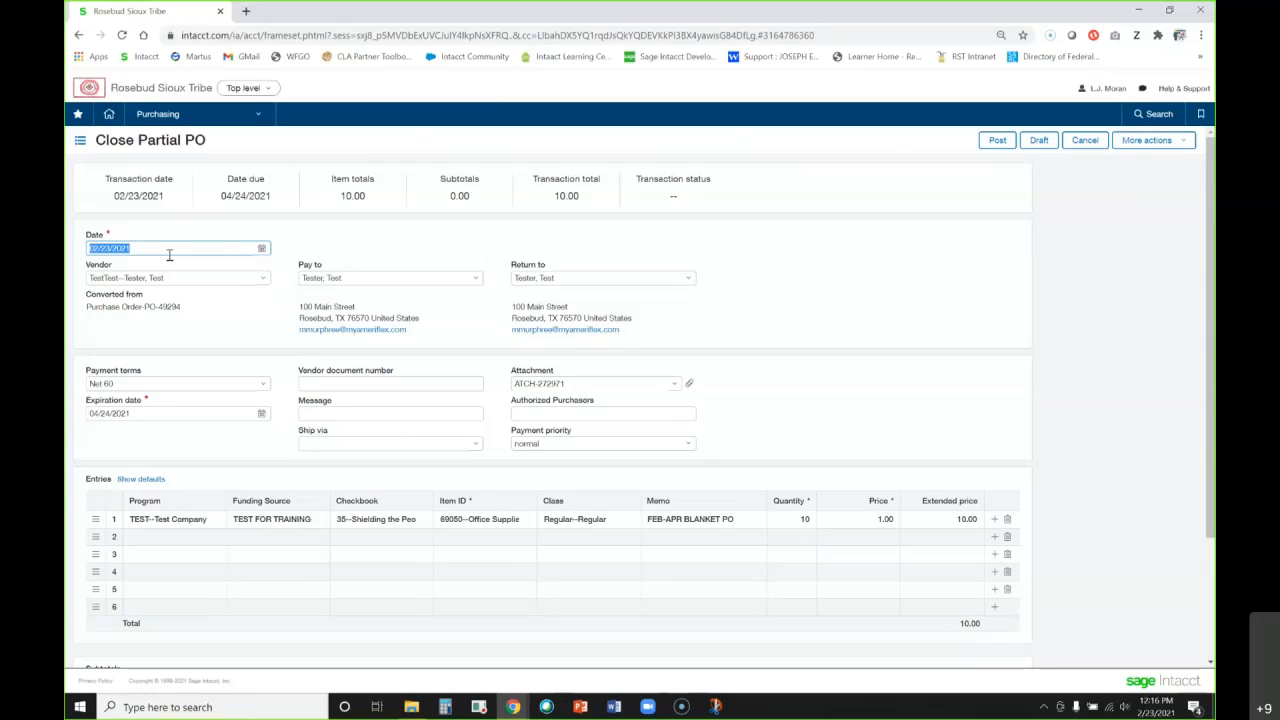
type("4/1/21")
left_click(1090, 352)
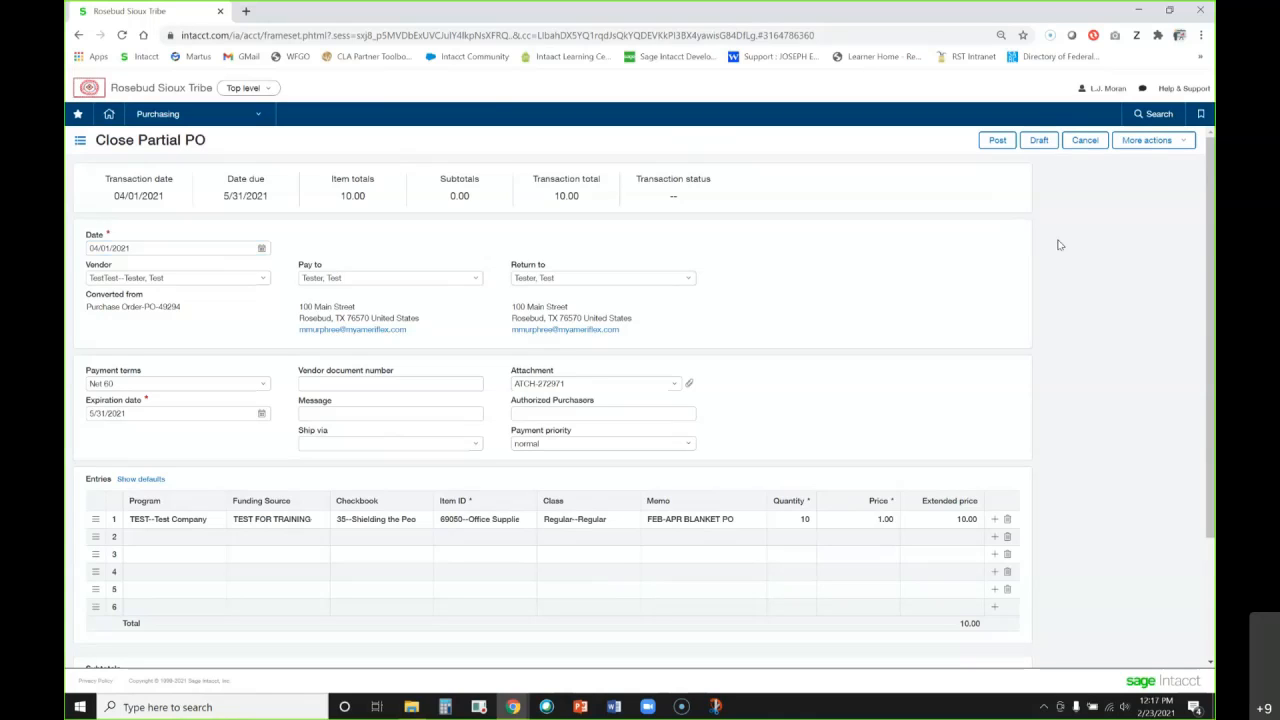
left_click(997, 140)
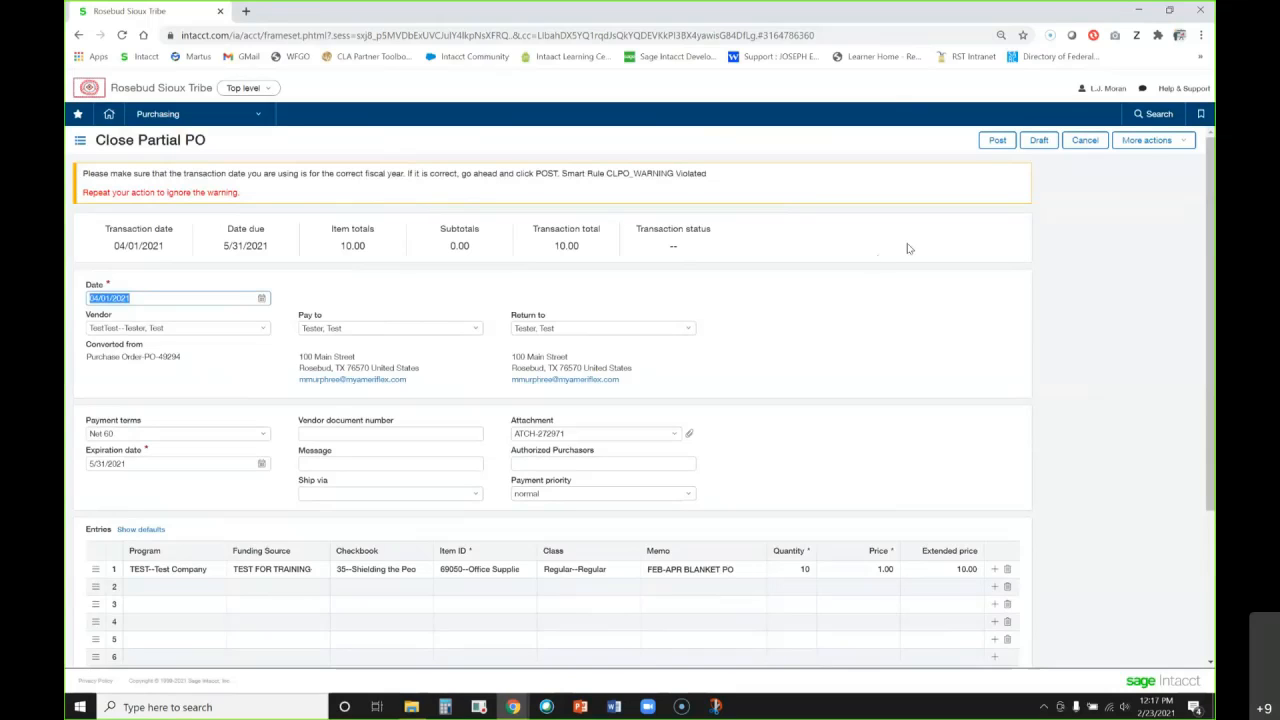
left_click(995, 142)
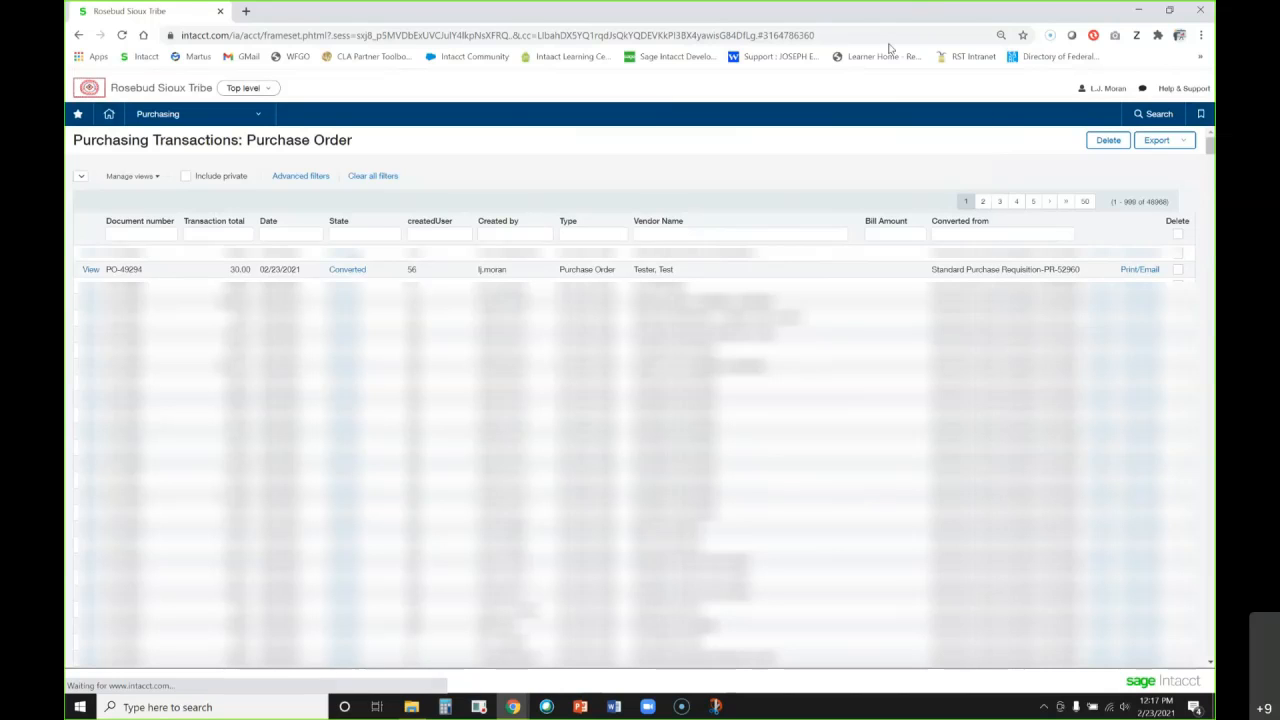
Filter the purchase order list by the creator's initials and the vendor name test
left_click(502, 234)
type("lj")
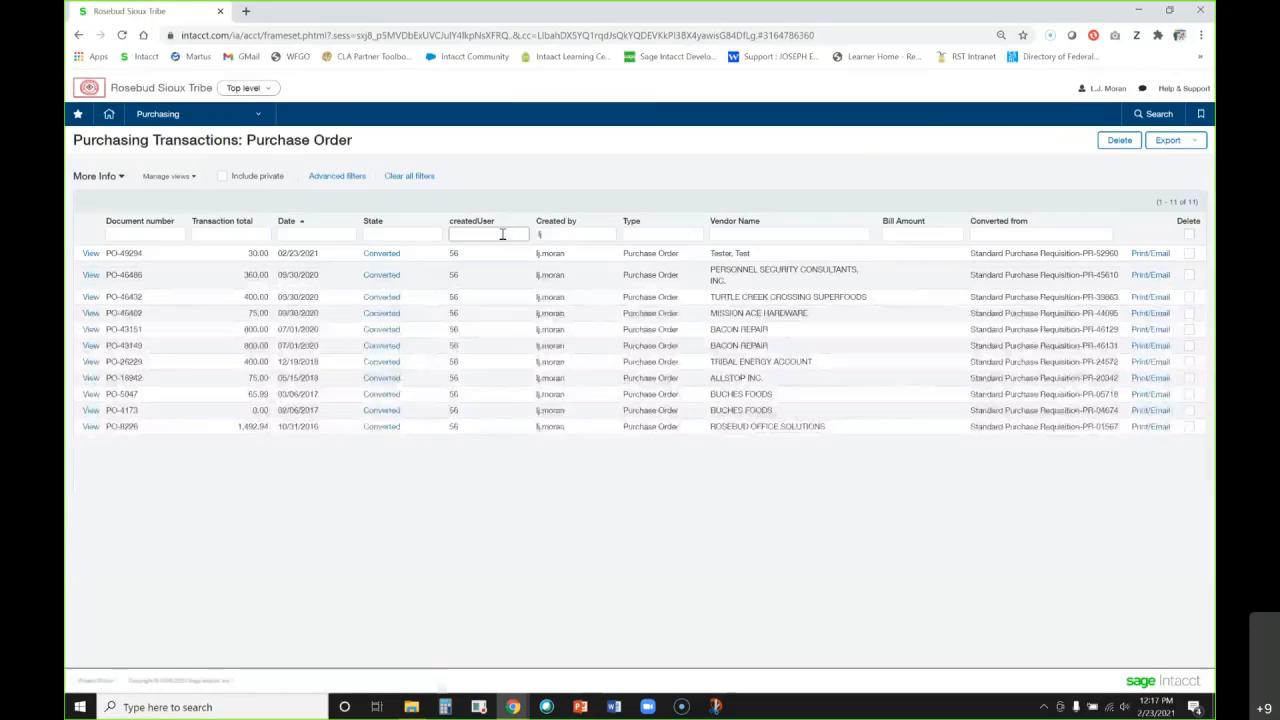
left_click(729, 234)
type("test")
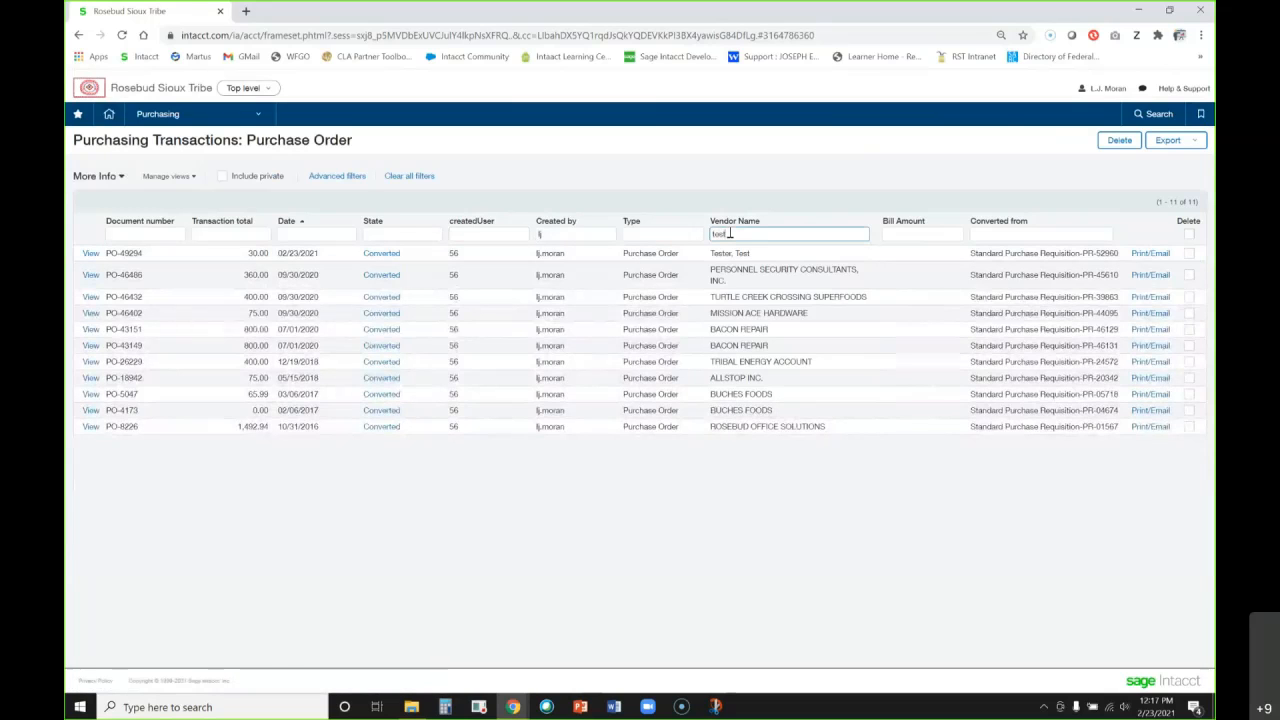
key("Return")
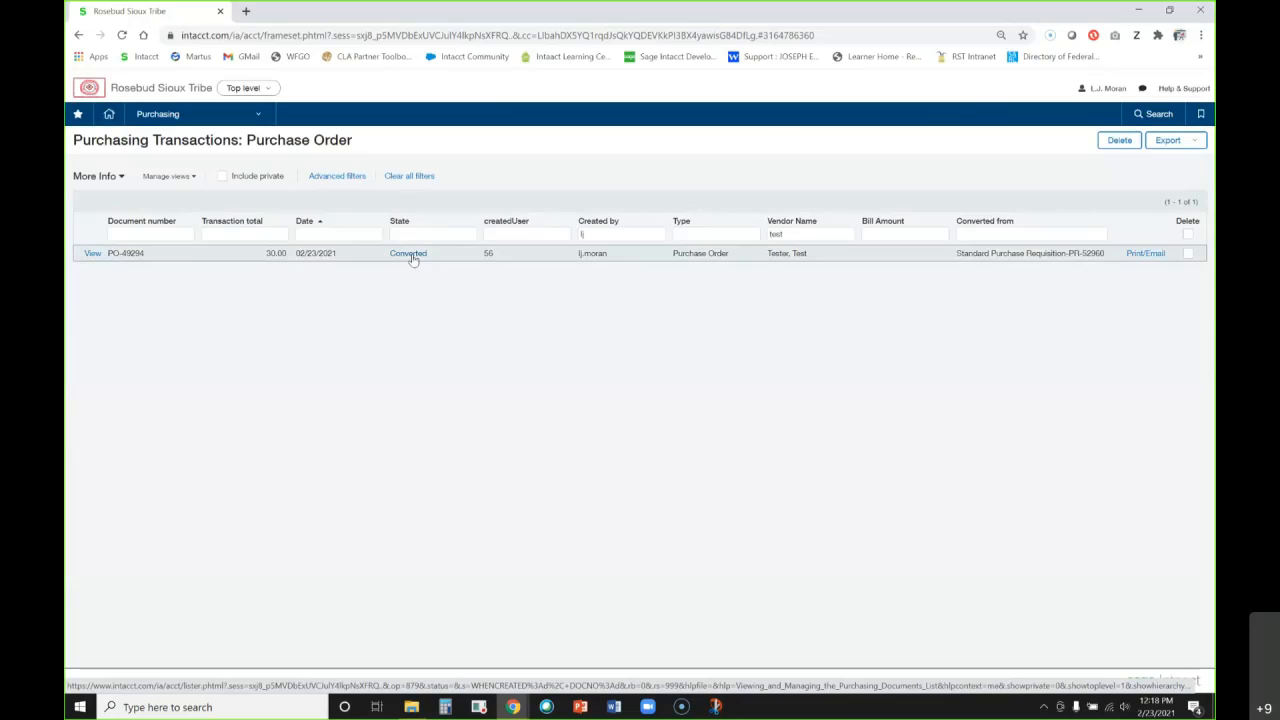
Open the test vendor's purchase order and examine its history for the dates of the requisition, purchase order, vouchers and partial closing
left_click(91, 254)
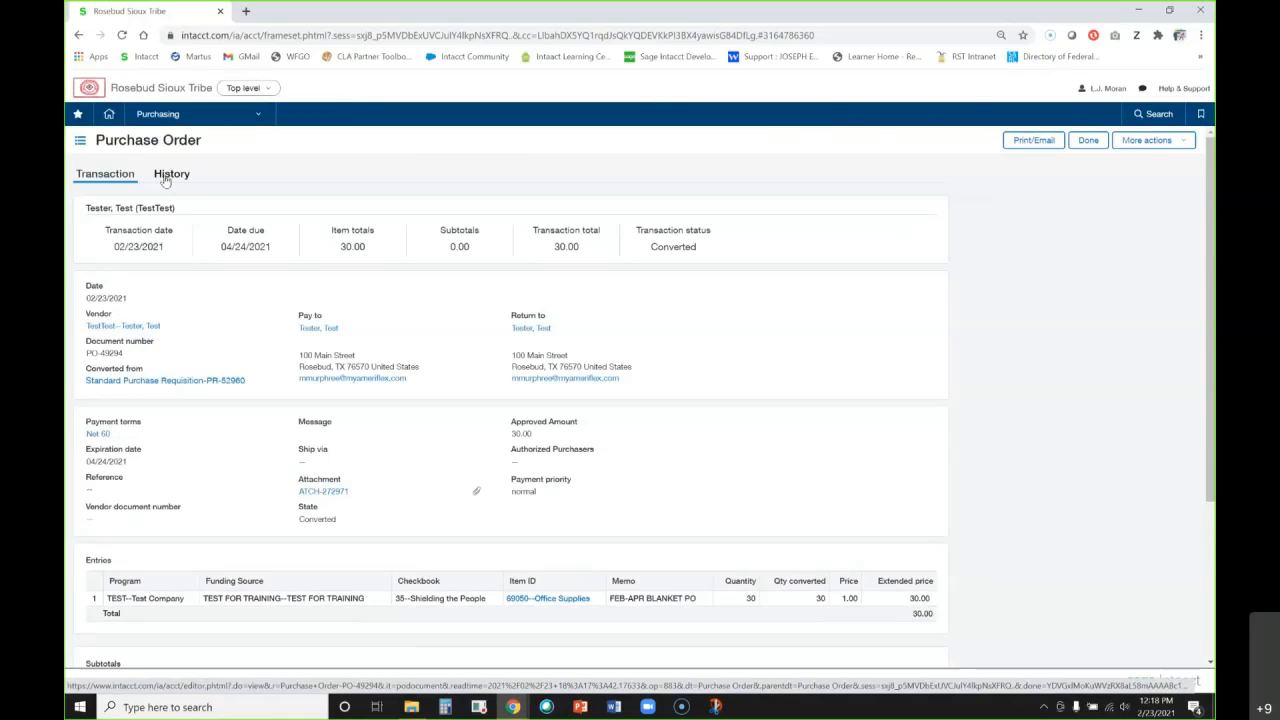
left_click(166, 180)
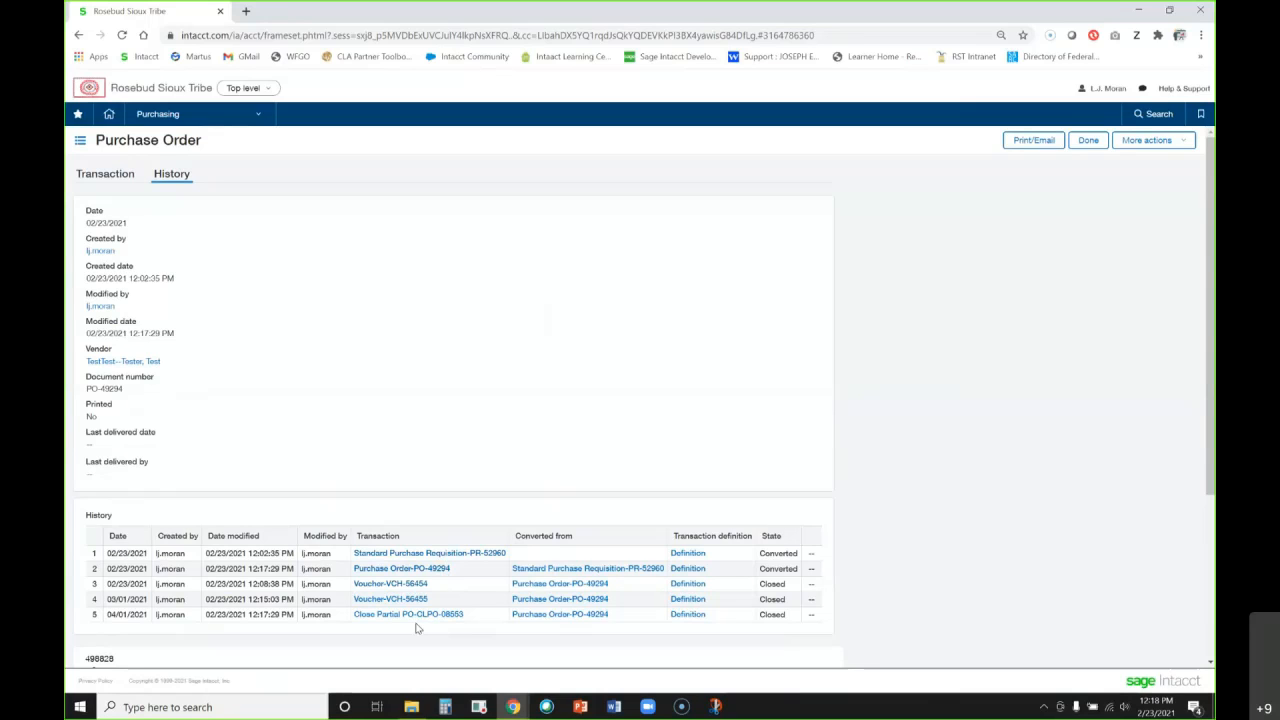
double_click(111, 569)
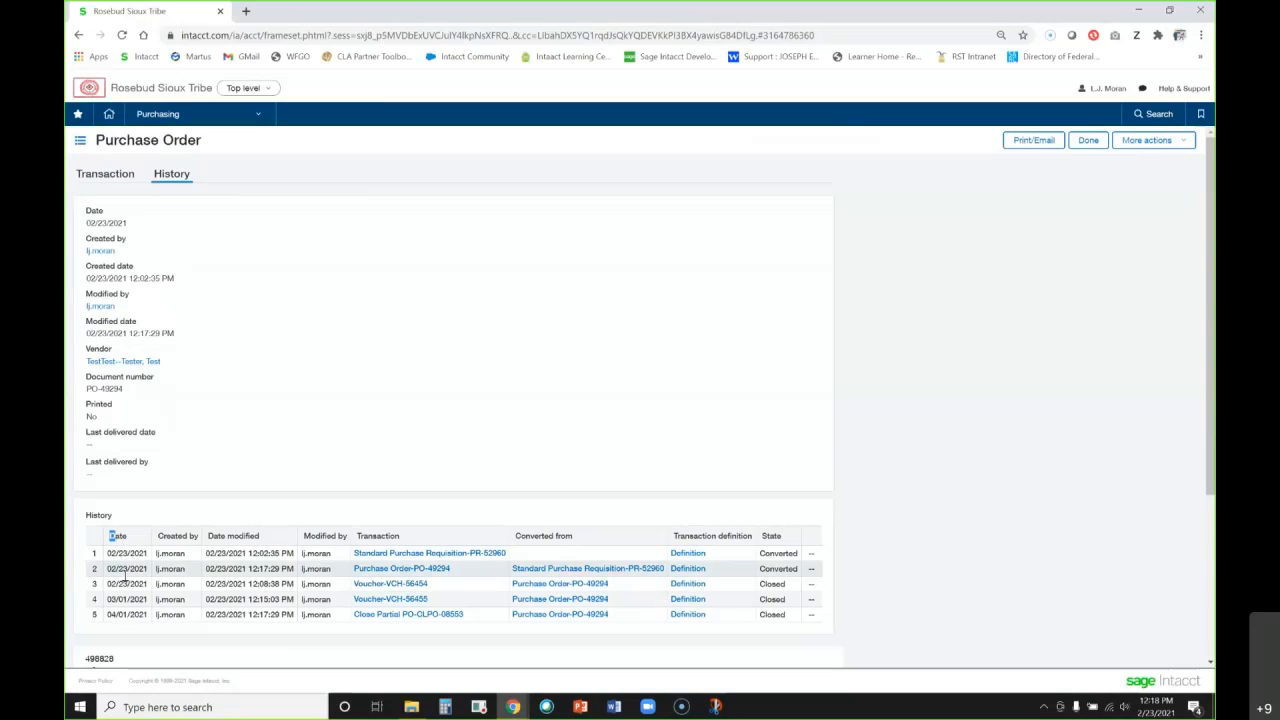
left_click_drag(110, 596, 136, 598)
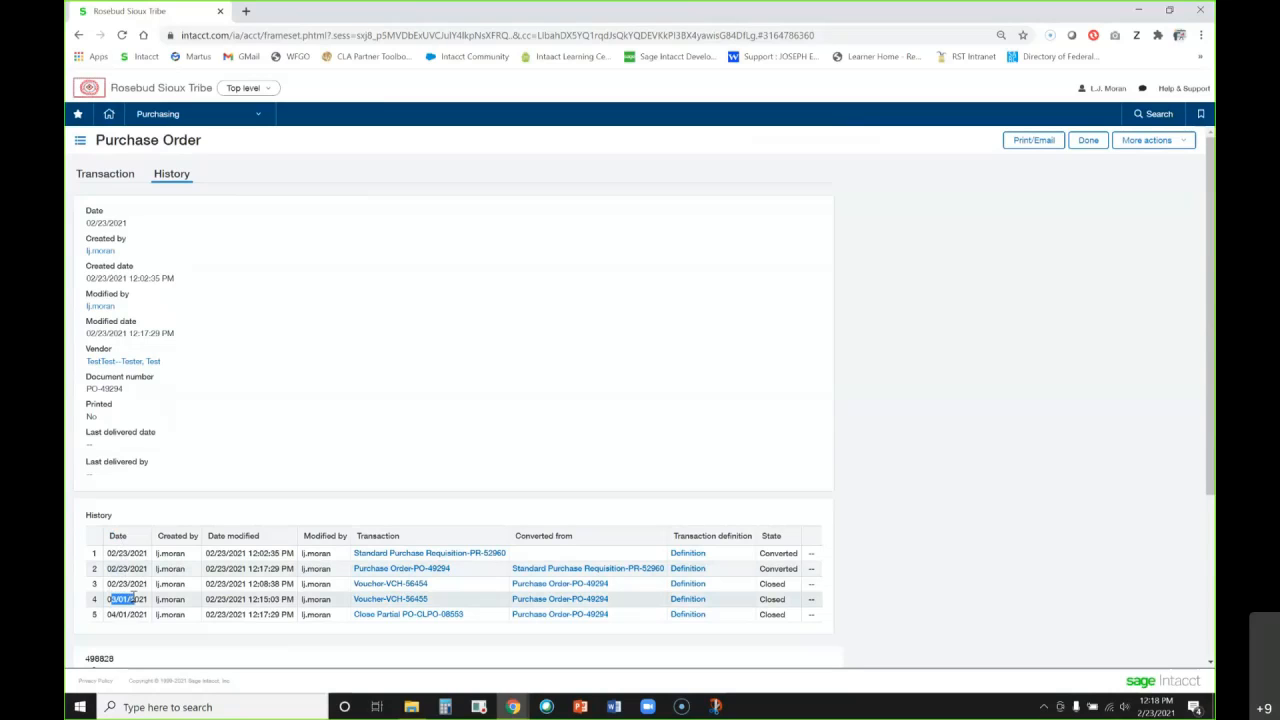
left_click_drag(108, 614, 128, 614)
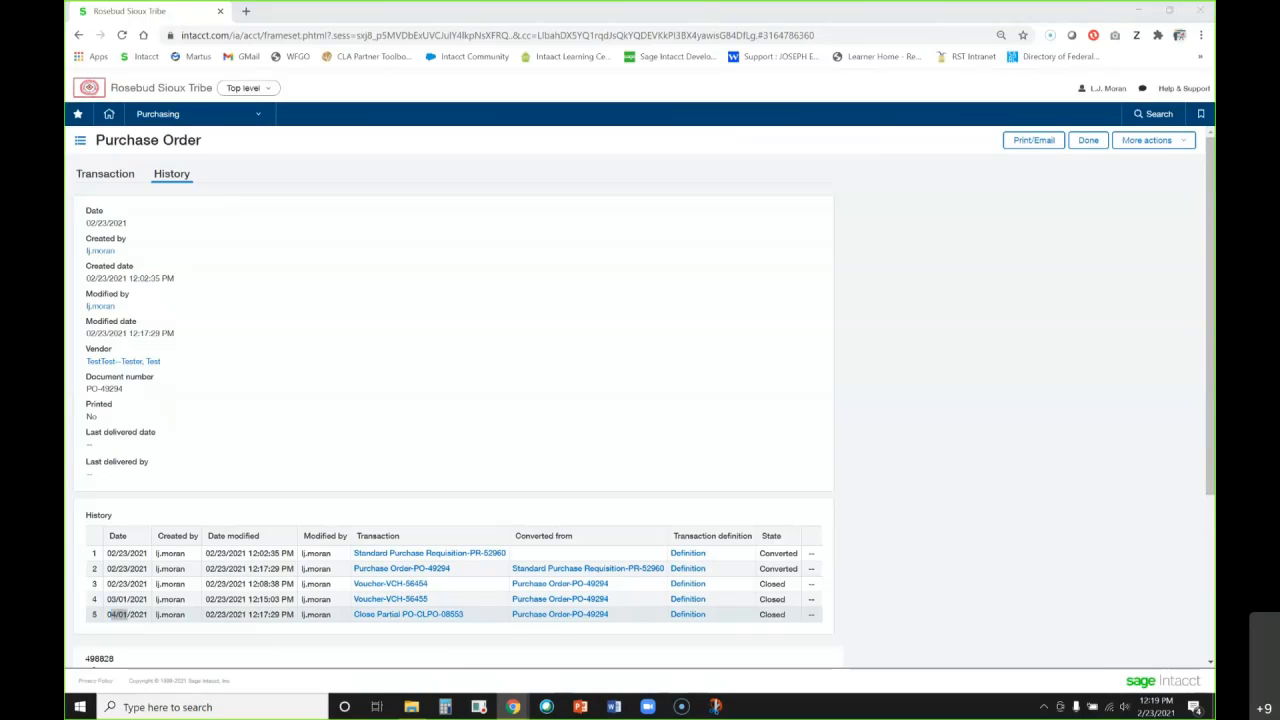
Open the list of purchasing vouchers and filter it by the vendor name test
left_click(189, 124)
left_click(189, 124)
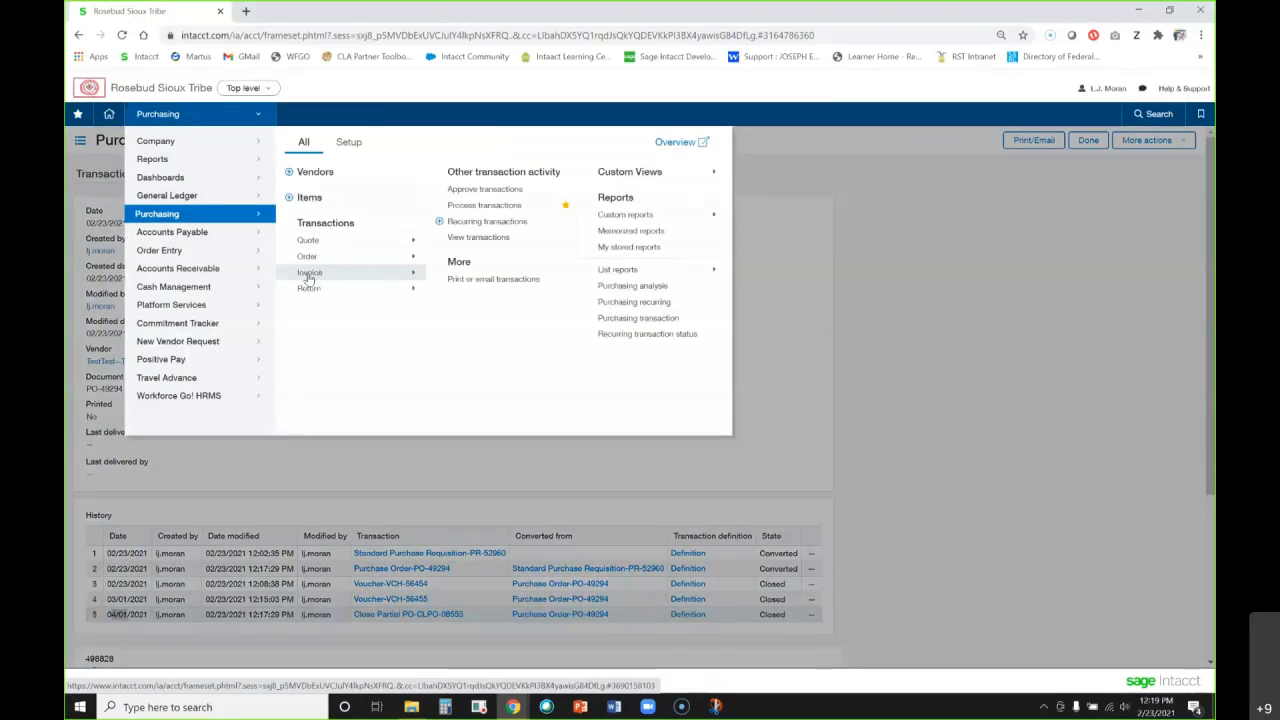
mouse_move(309, 279)
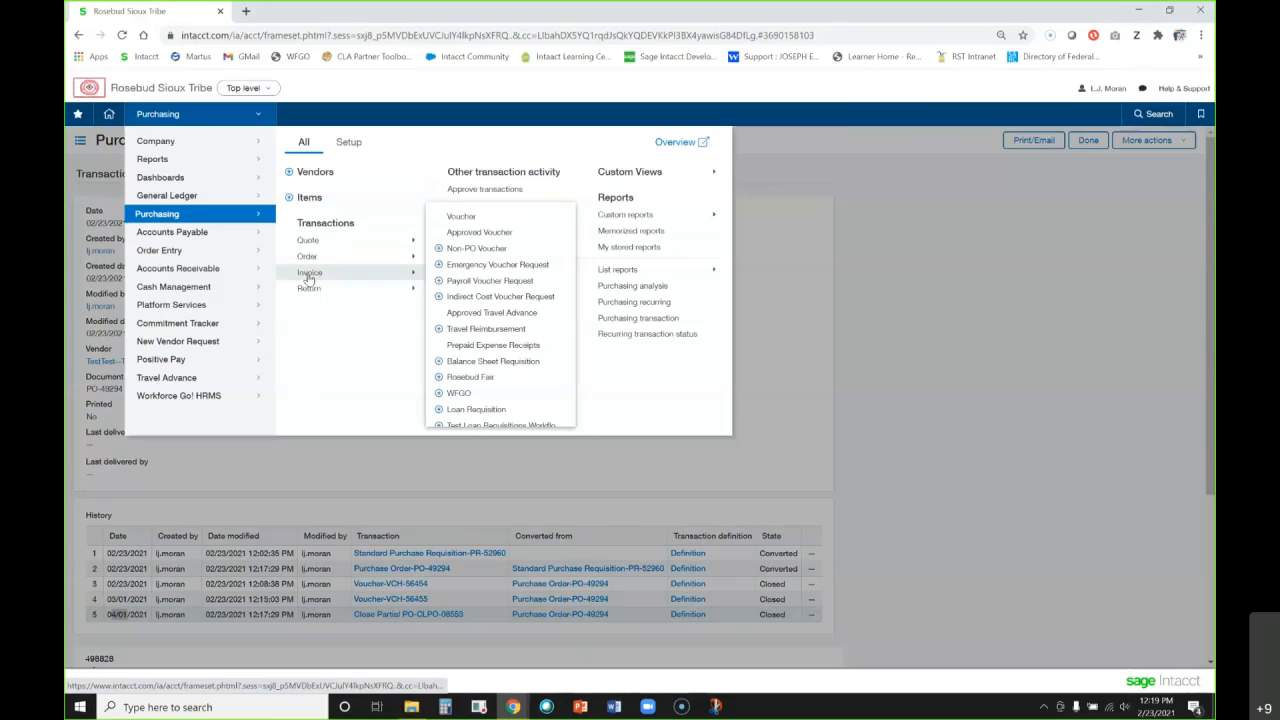
left_click(459, 217)
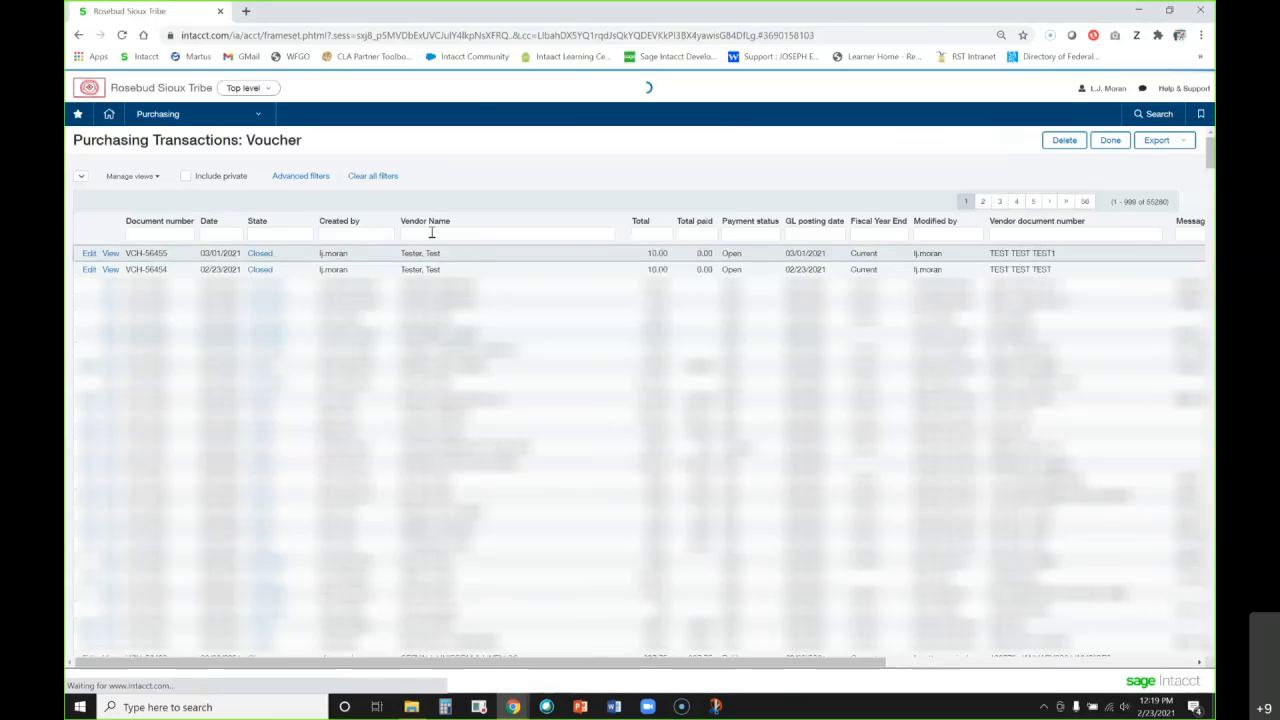
left_click(432, 233)
type("test")
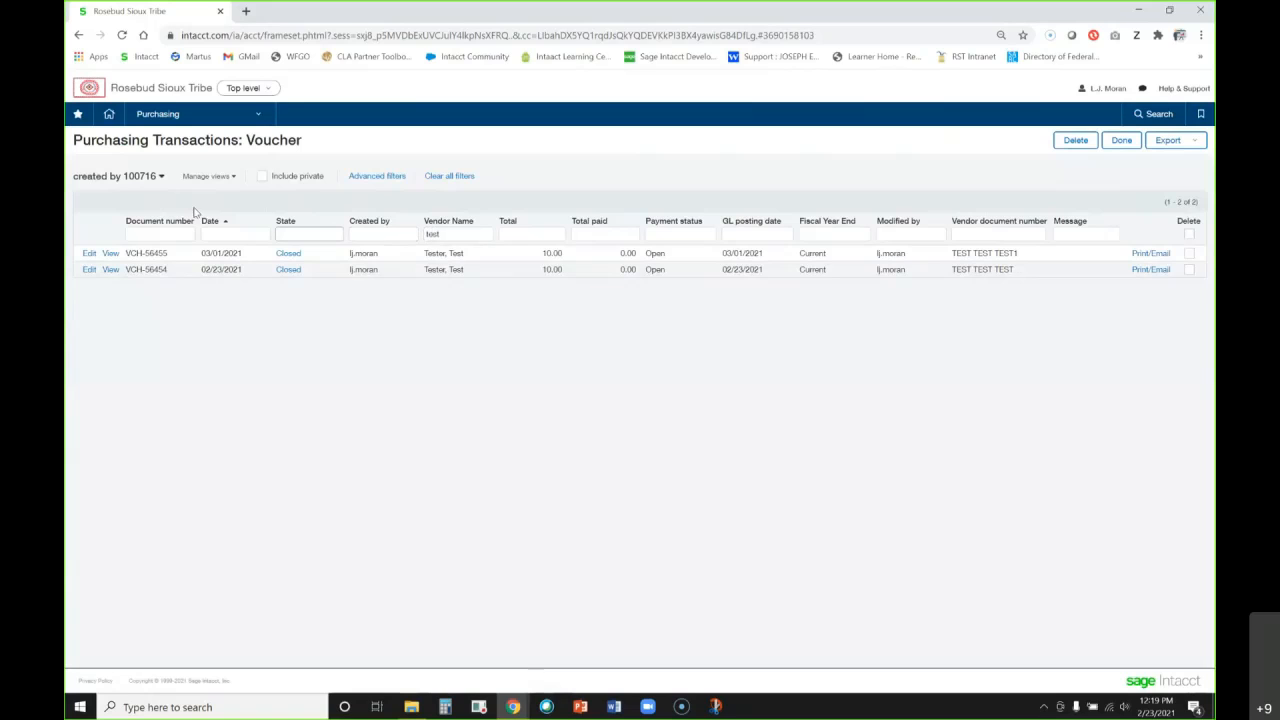
Check the saved views of the voucher list and the total paid amounts of the two test vouchers
left_click(130, 180)
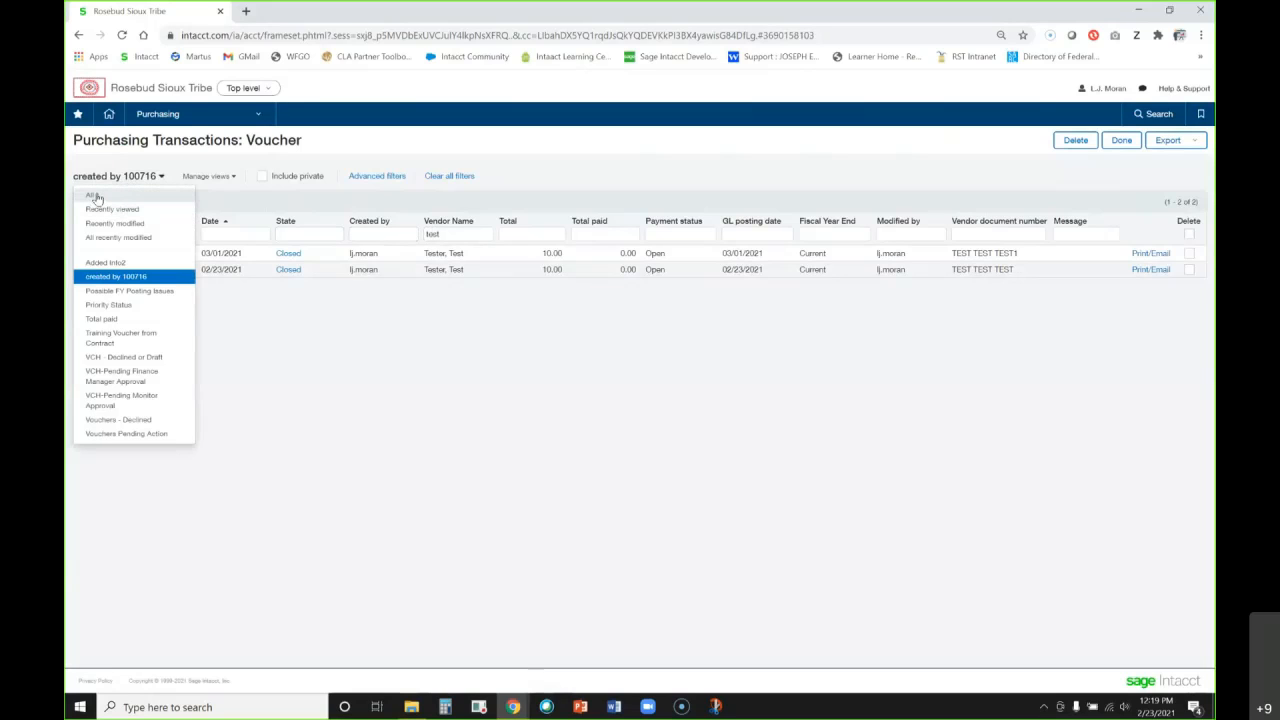
left_click(600, 460)
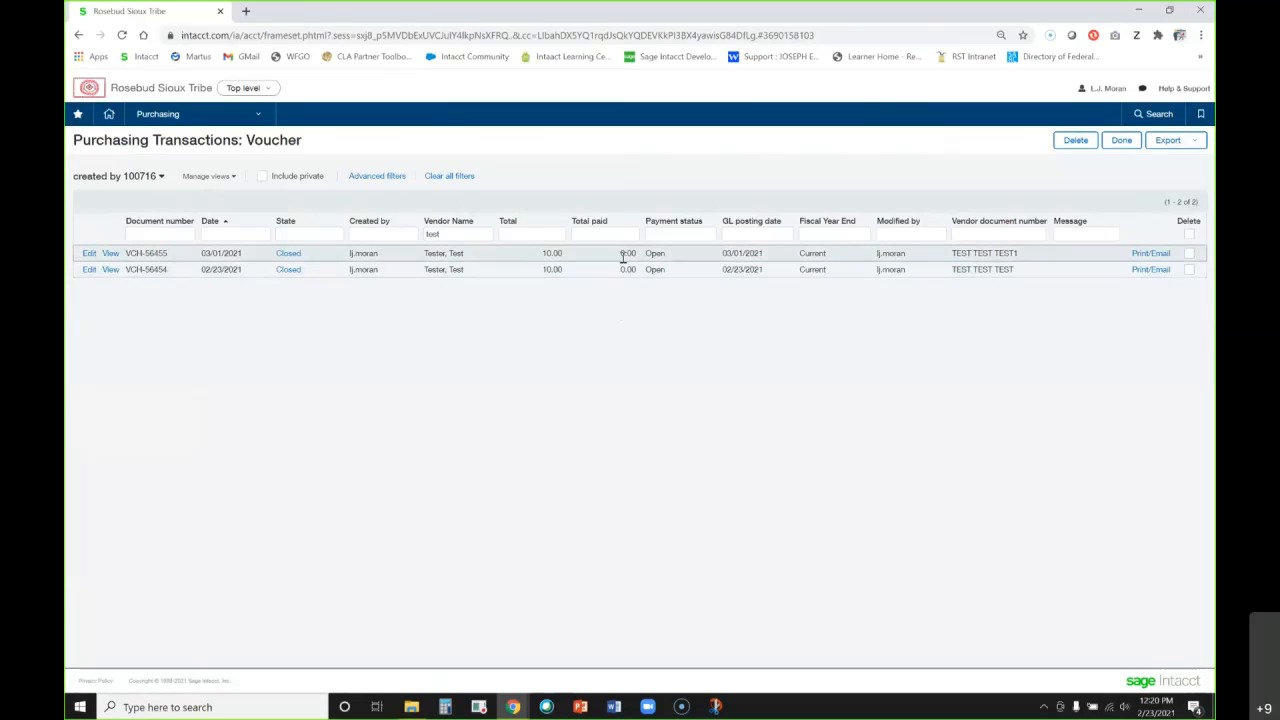
mouse_move(621, 255)
left_mouse_down()
mouse_move(635, 255)
mouse_move(627, 269)
left_mouse_up()
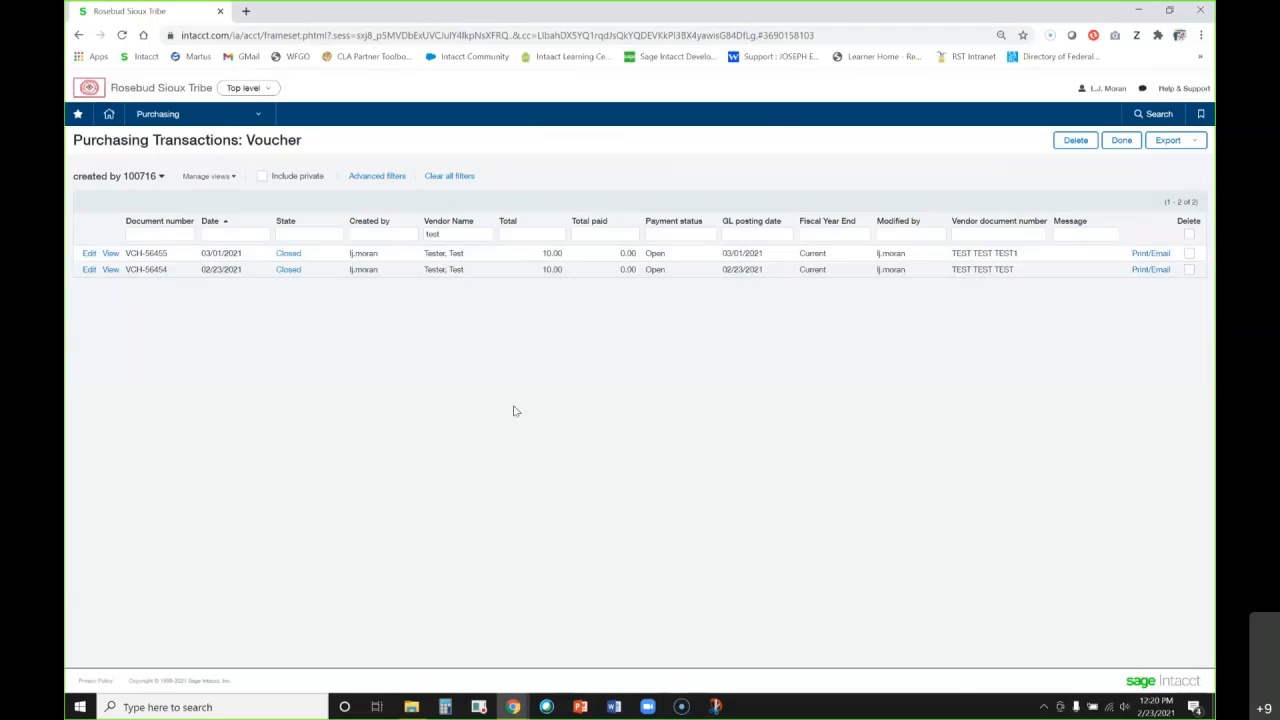
View the 03/01/2021 test voucher and examine its history and the total paid in its payment details
left_click(111, 254)
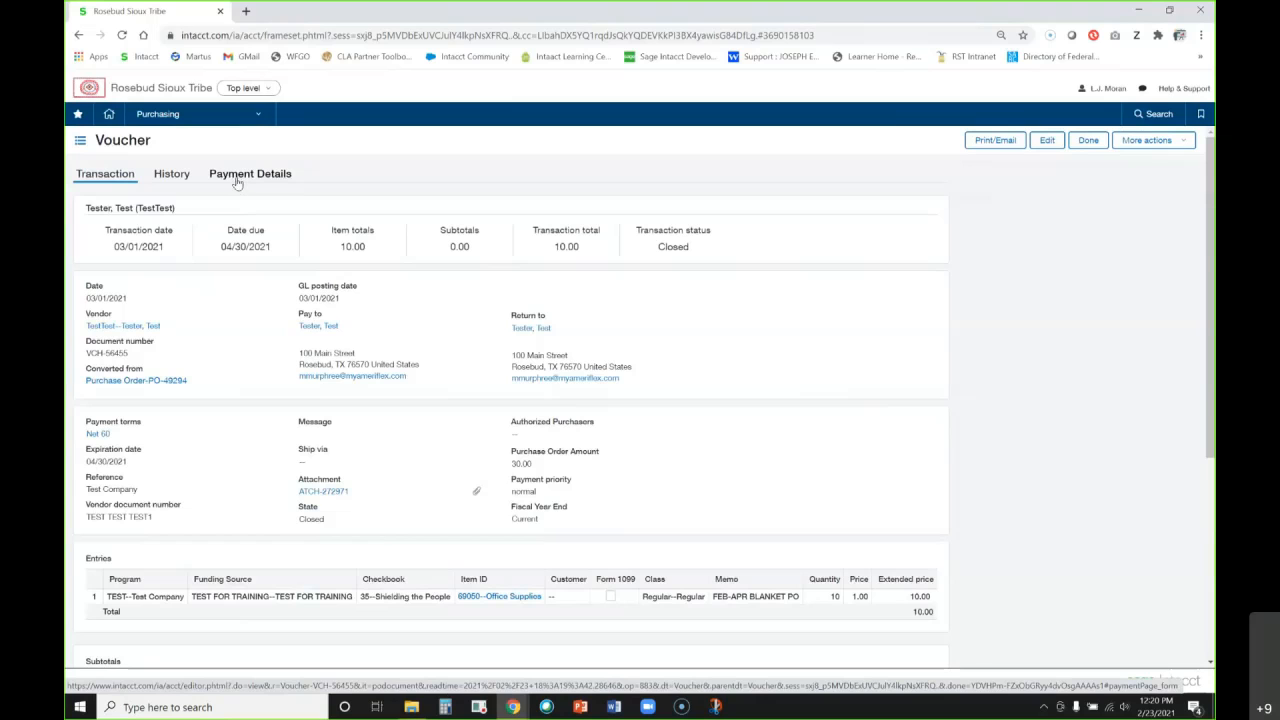
left_click(168, 176)
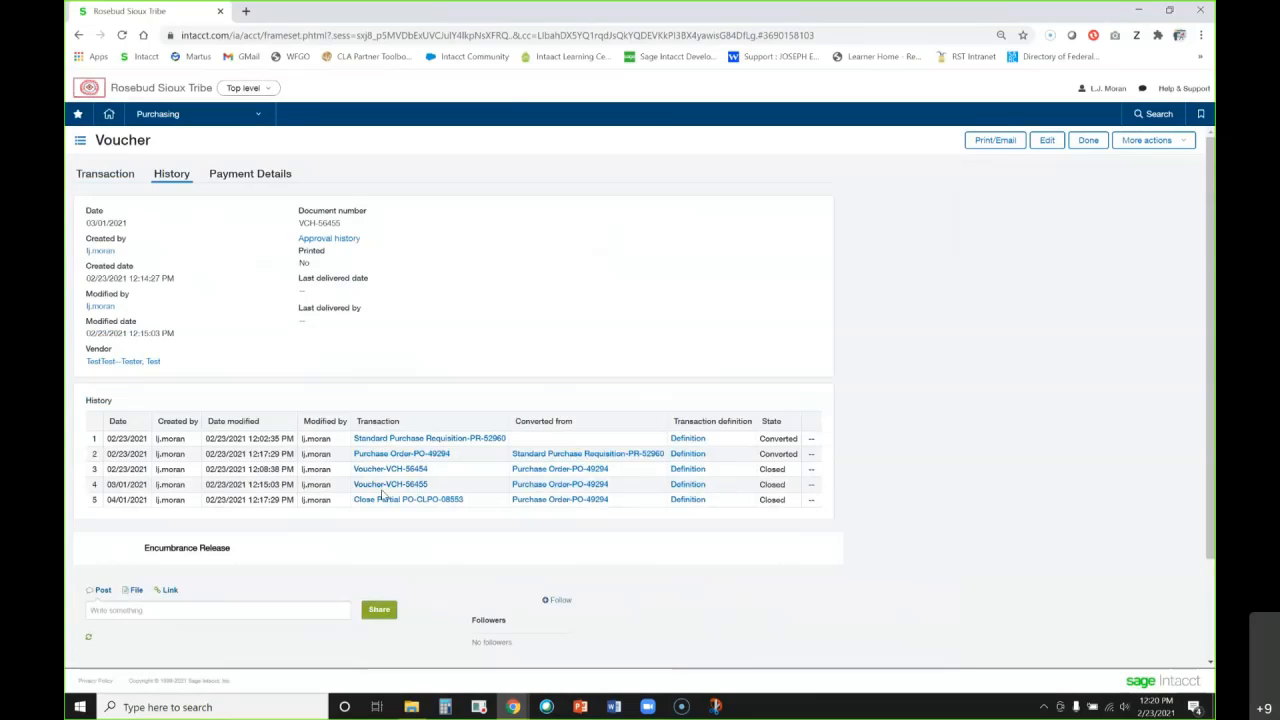
left_click(246, 177)
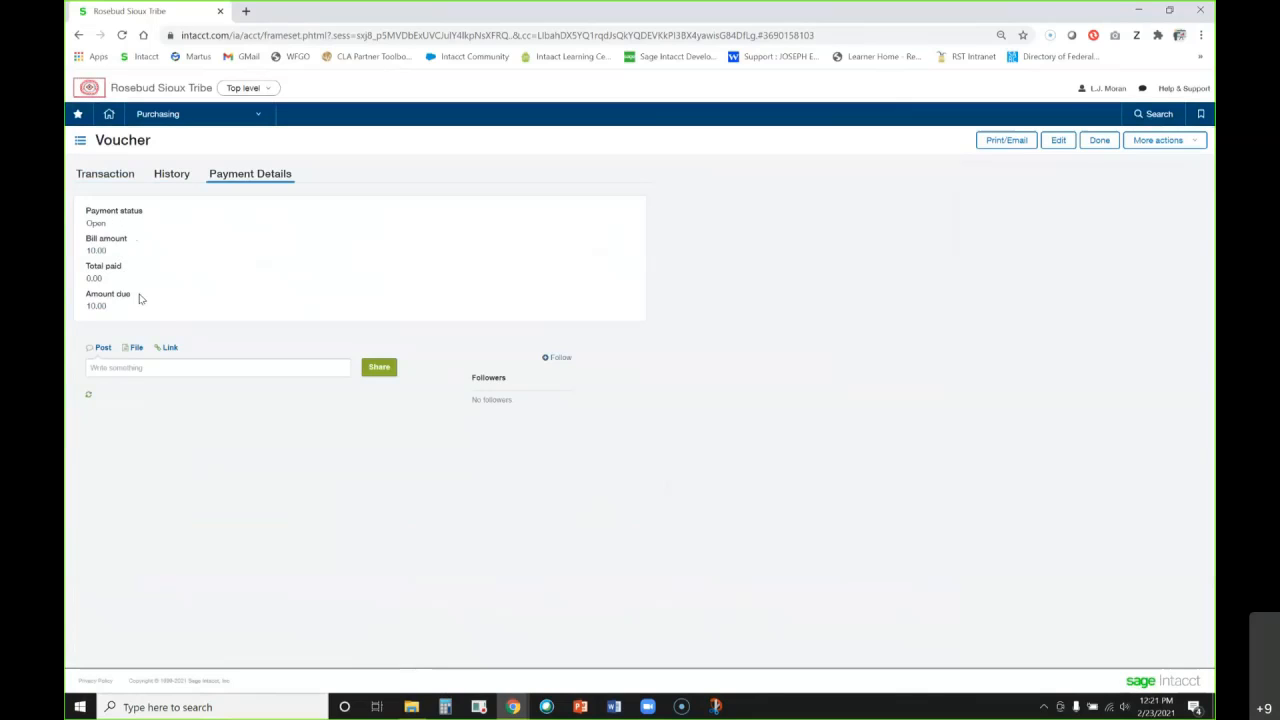
double_click(94, 278)
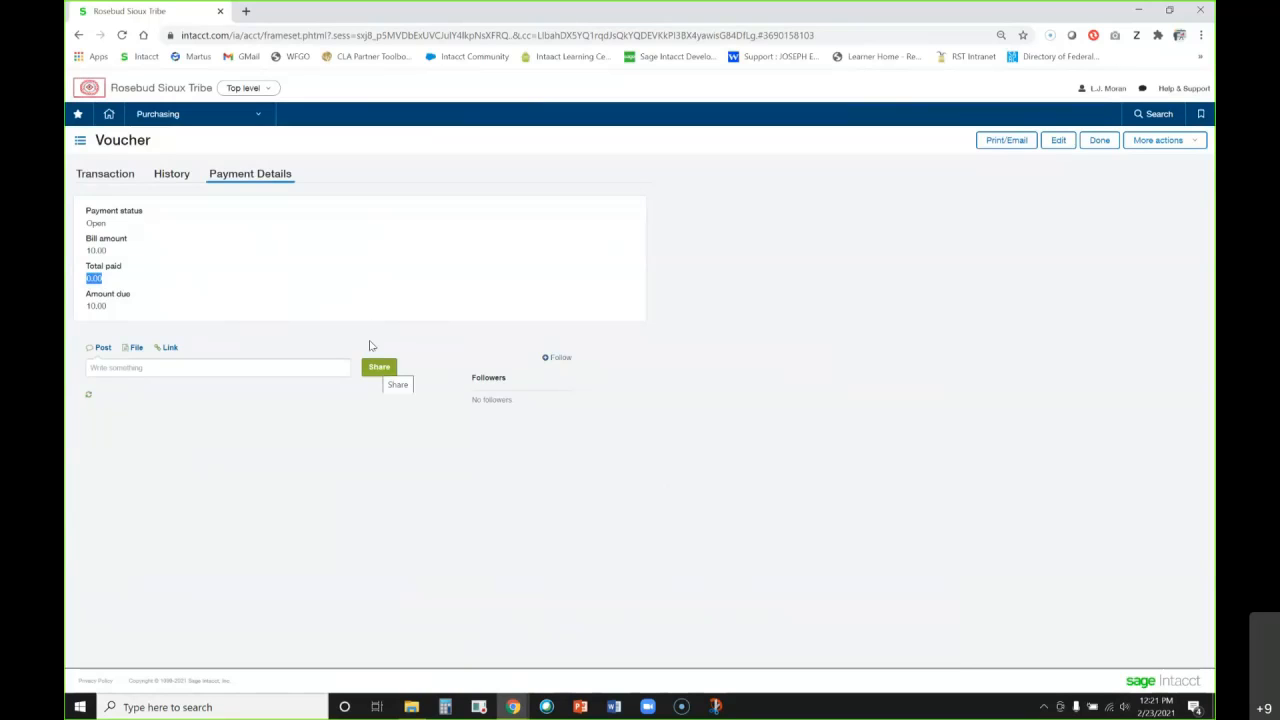
Examine the voucher's transaction details for the vendor document number and entry memo, then return to the voucher list
left_click(107, 176)
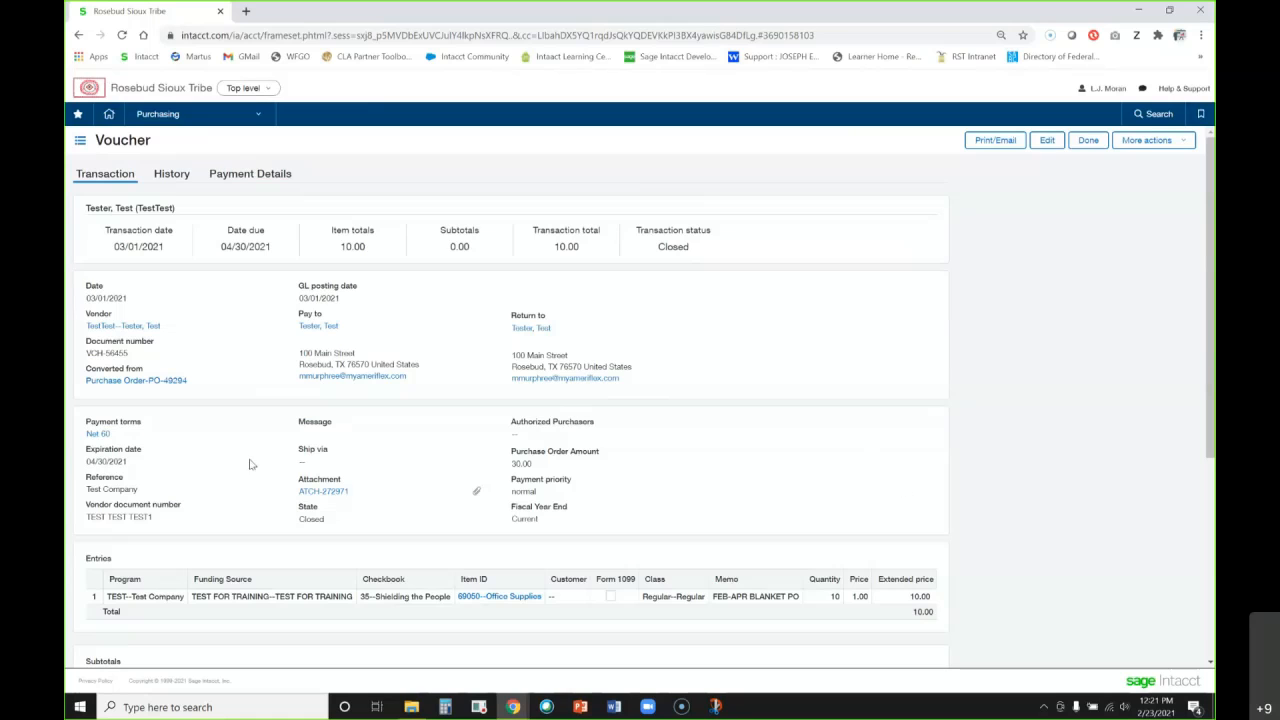
scroll(240, 467, "down", 1)
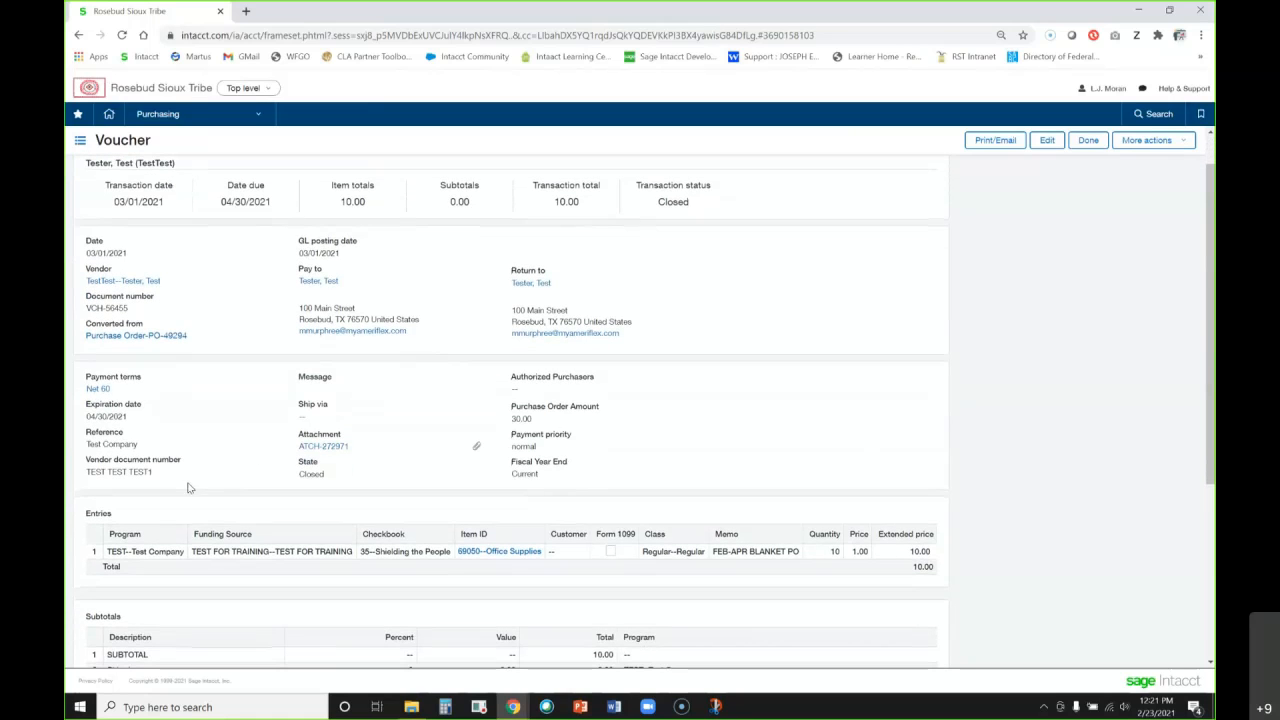
mouse_move(160, 465)
left_mouse_down()
mouse_move(108, 469)
mouse_move(159, 479)
mouse_move(90, 465)
mouse_move(160, 474)
left_mouse_up()
left_click(150, 477)
left_click(771, 550)
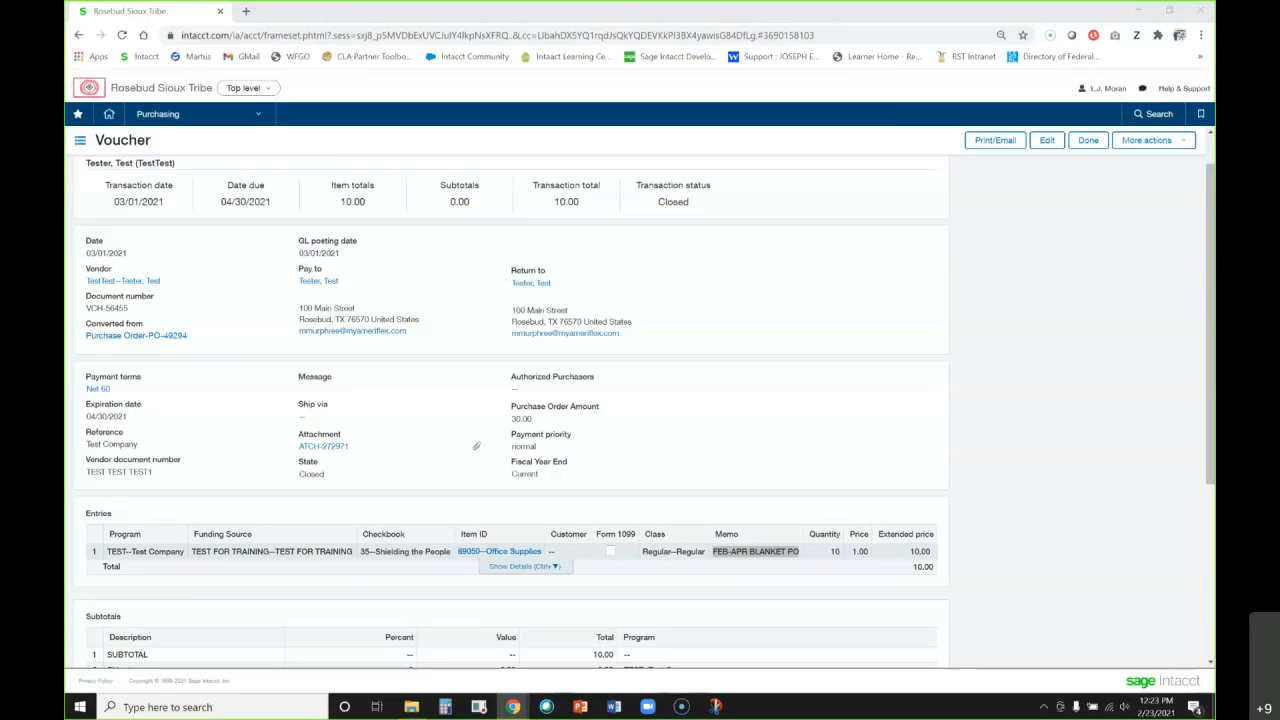
left_click(1089, 141)
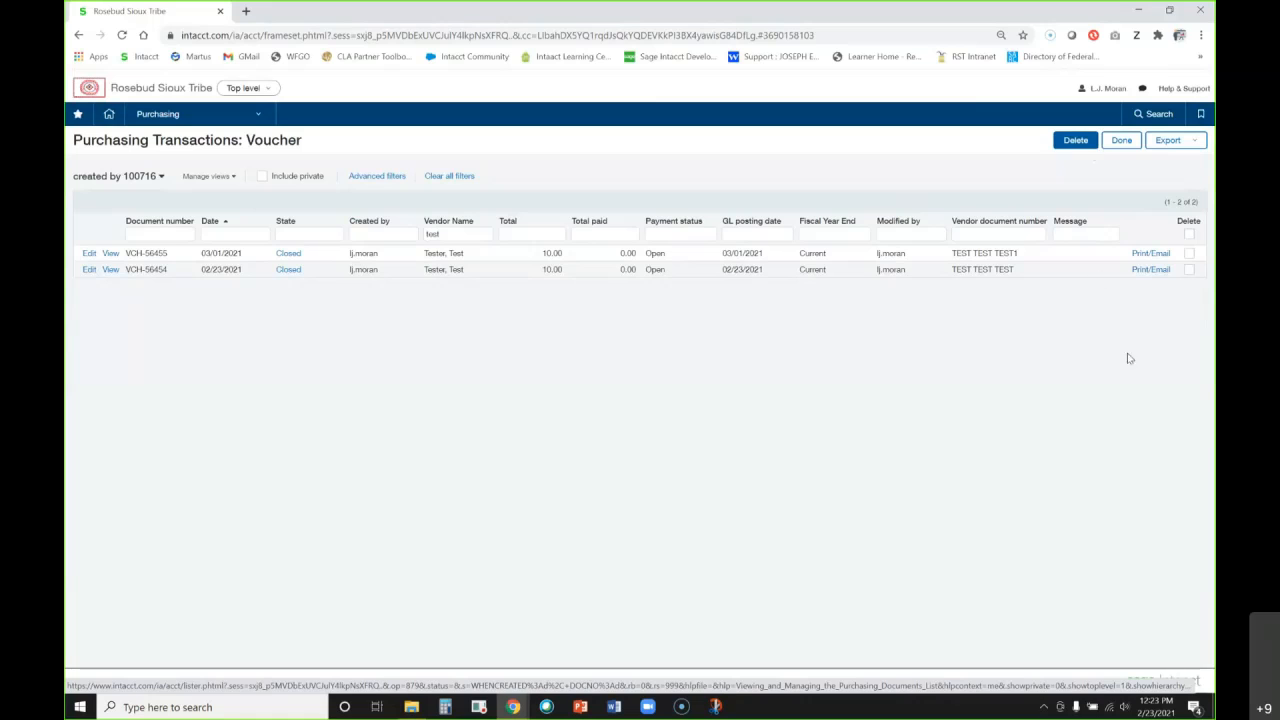
Examine the print and e-mail delivery options of the 03/01/2021 voucher, including the recipient and sender fields, then close them without sending
left_click(1150, 254)
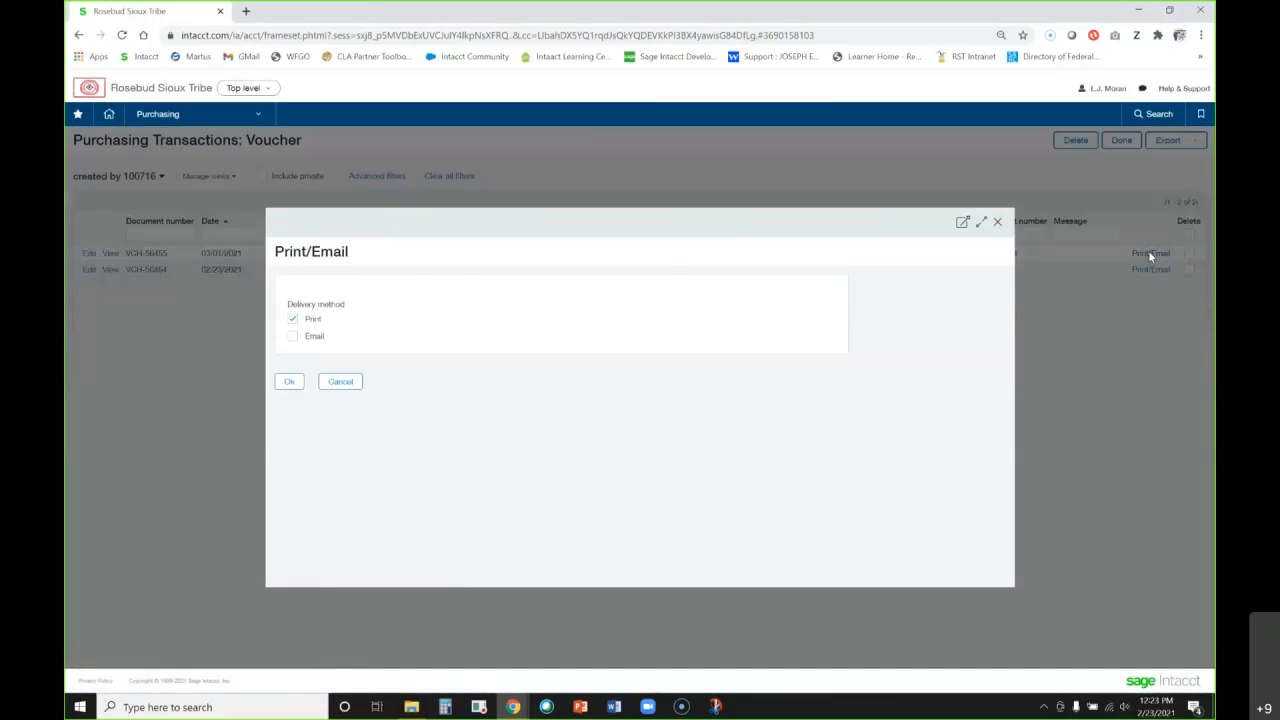
left_click(293, 337)
scroll(544, 386, "down", 2)
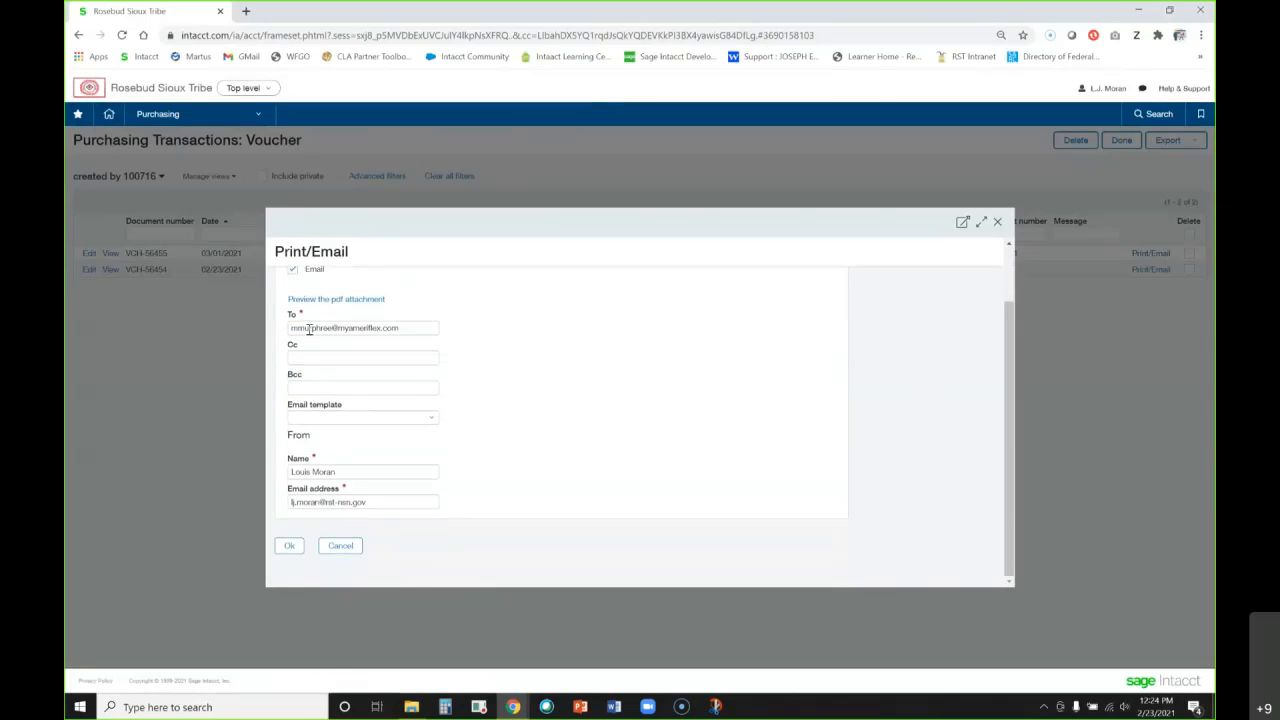
left_click_drag(417, 329, 278, 330)
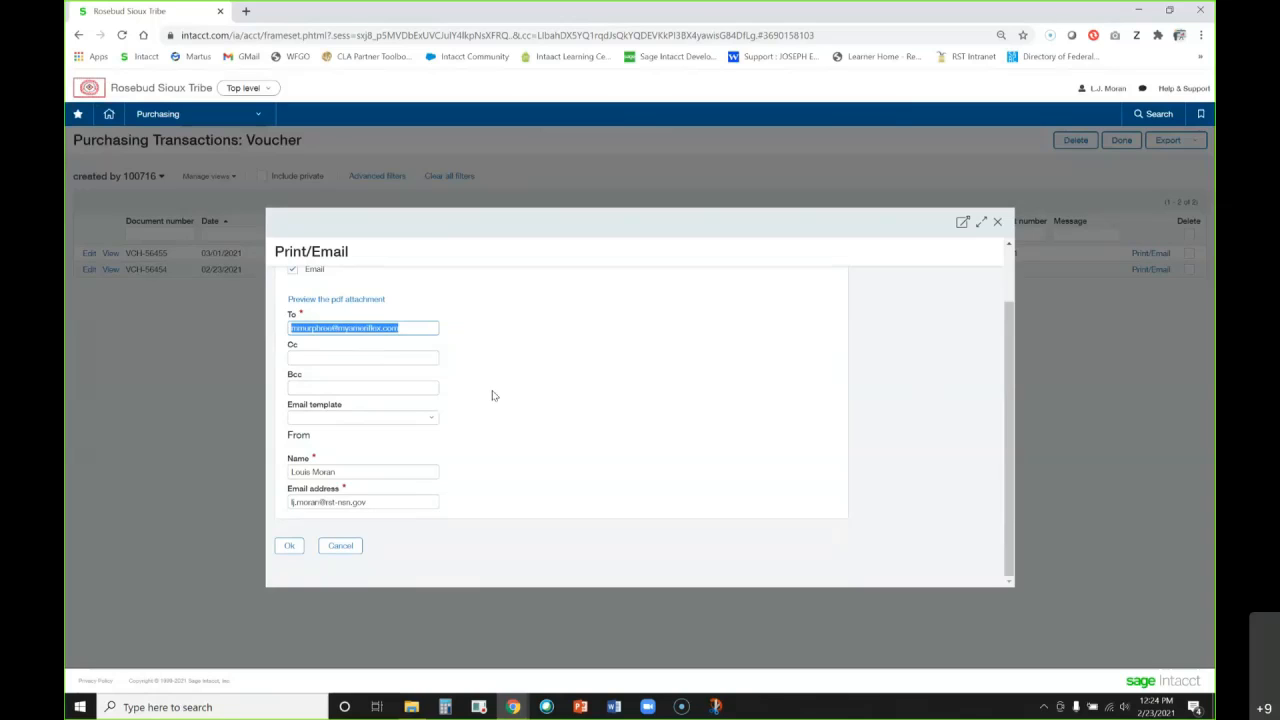
left_click(332, 363)
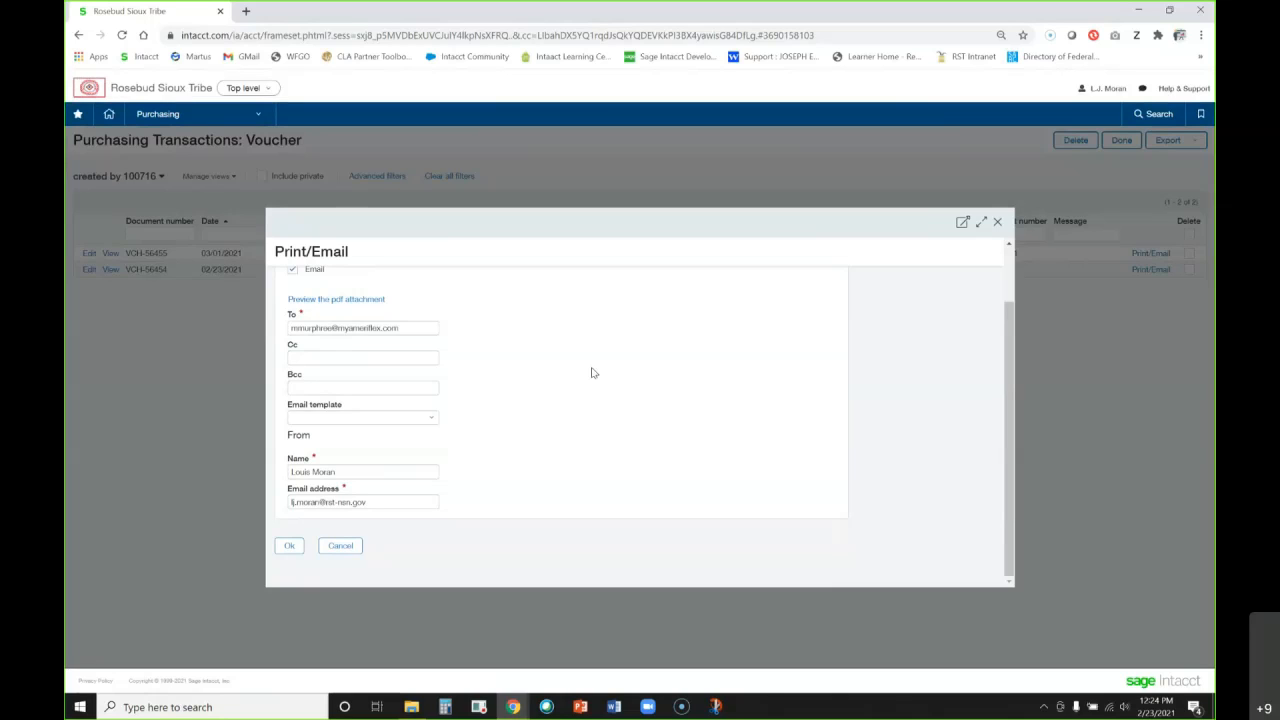
double_click(351, 471)
left_click(605, 448)
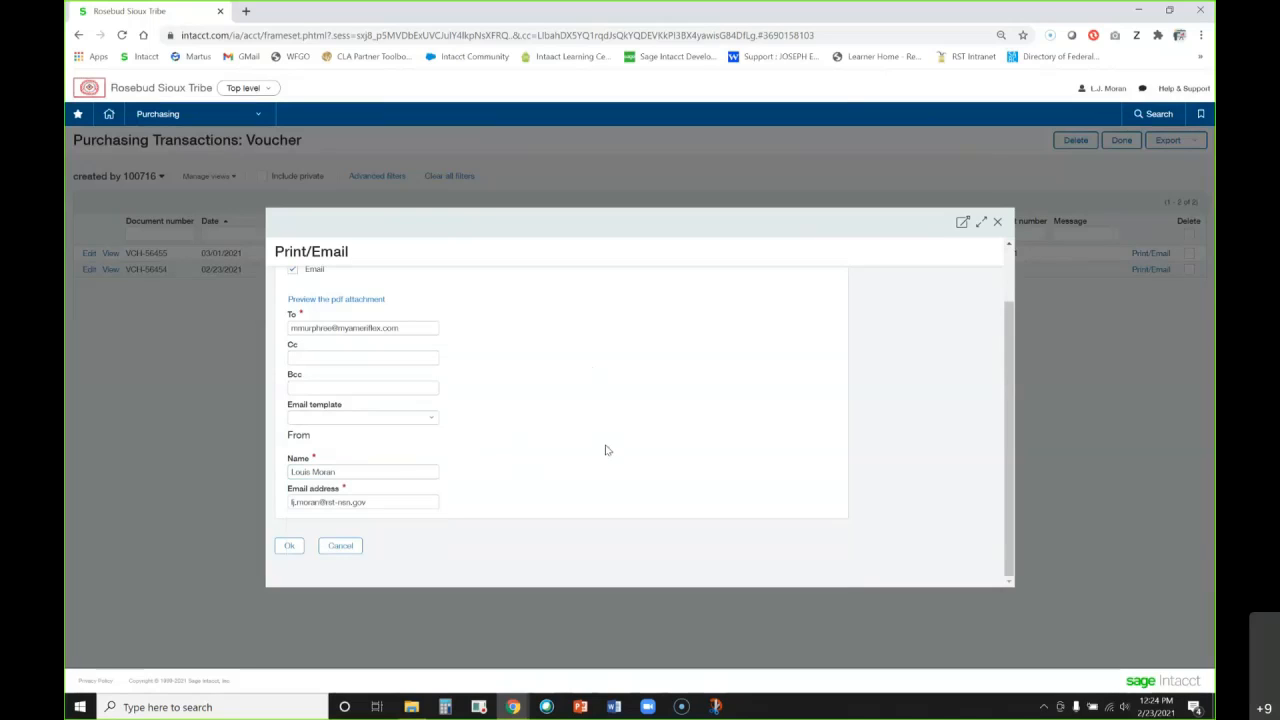
triple_click(341, 471)
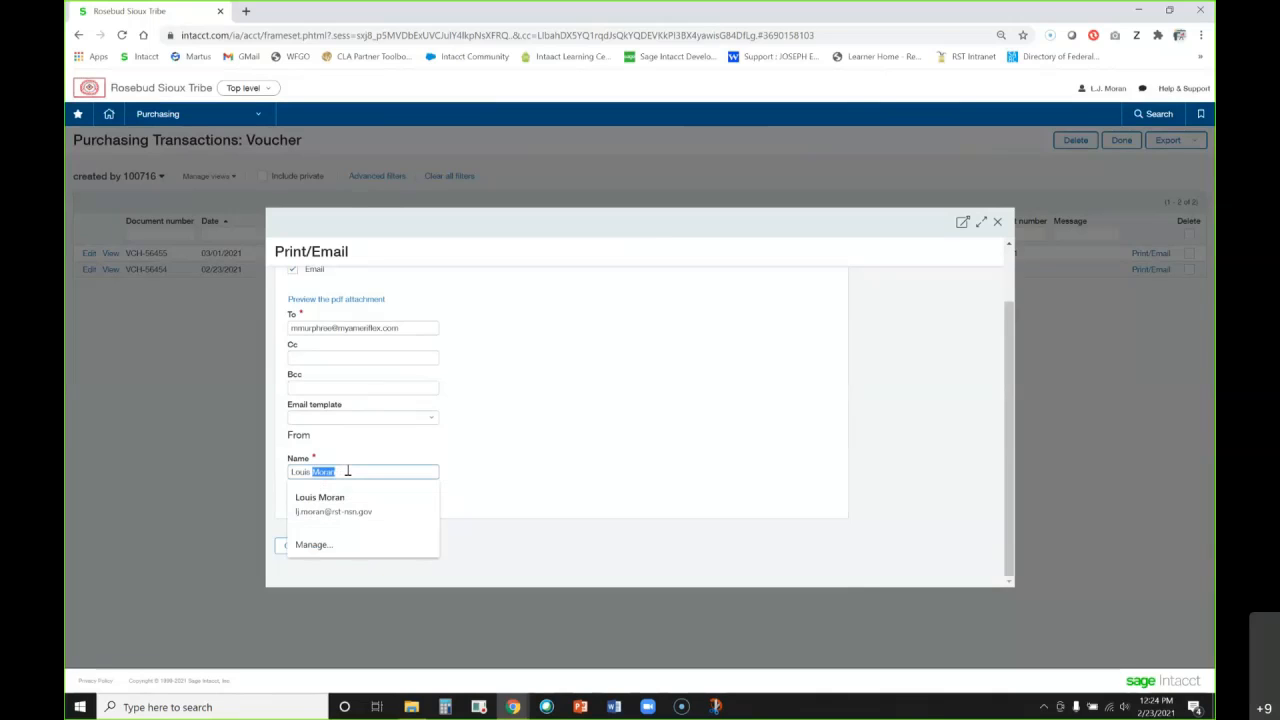
left_click(559, 470)
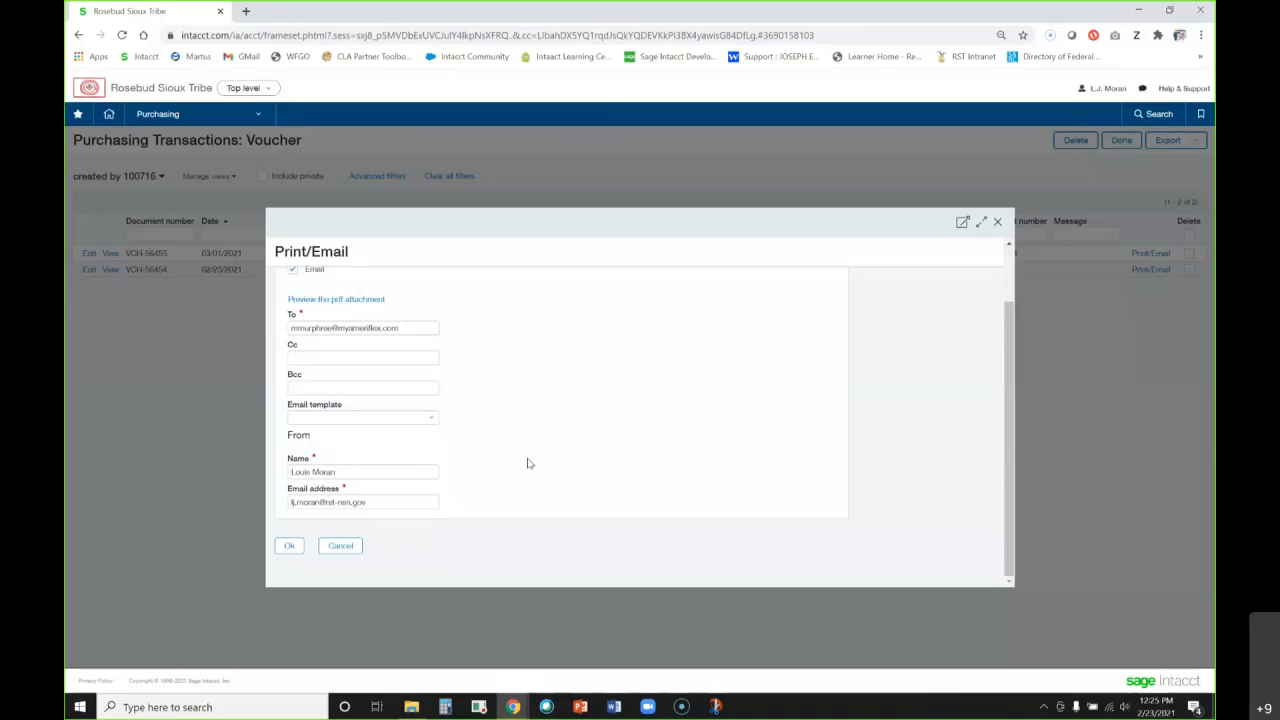
scroll(504, 457, "up", 2)
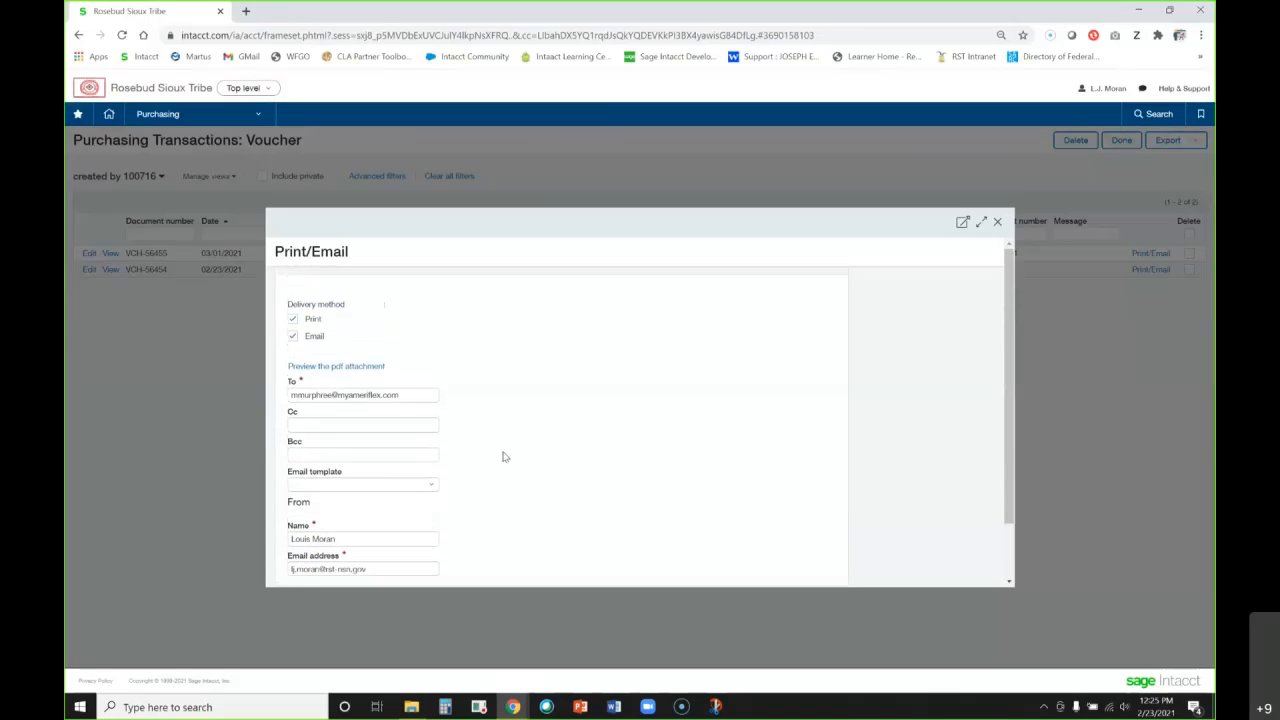
left_click(997, 222)
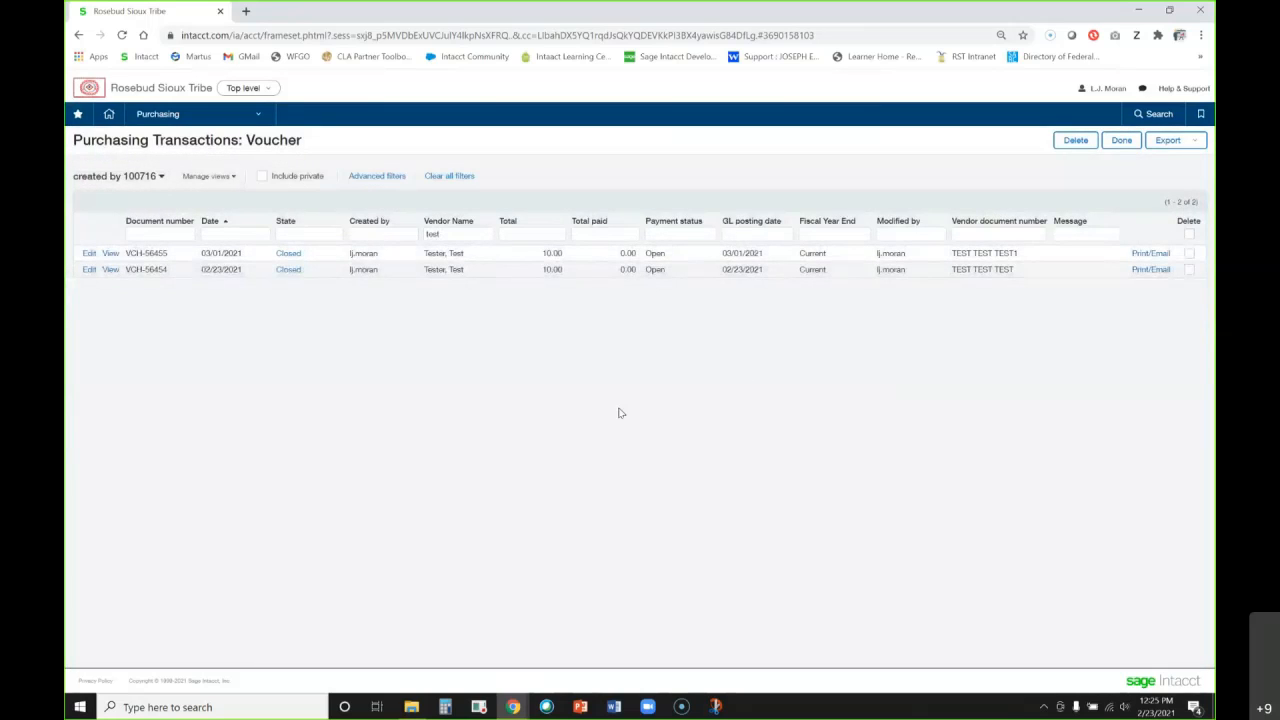
Open the purchasing function for printing or e-mailing transactions and set the period from 02/01/2021 to 04/30/2021
left_click(166, 114)
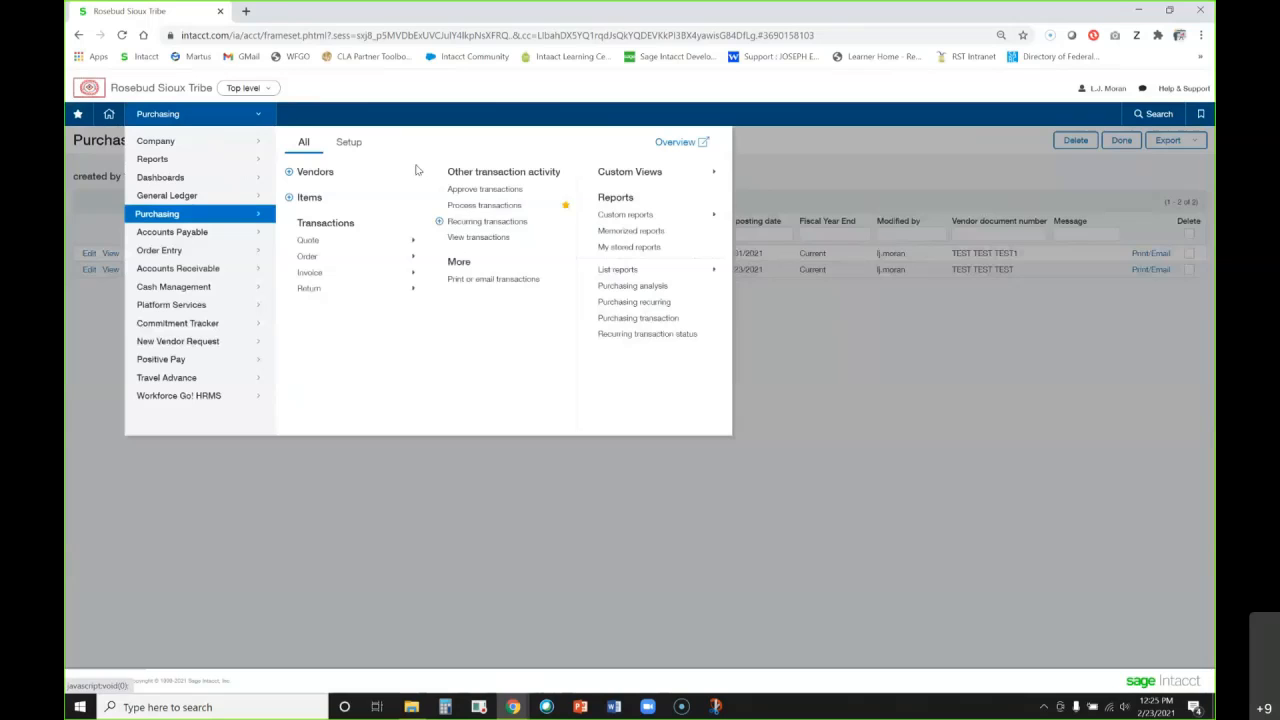
left_click(478, 281)
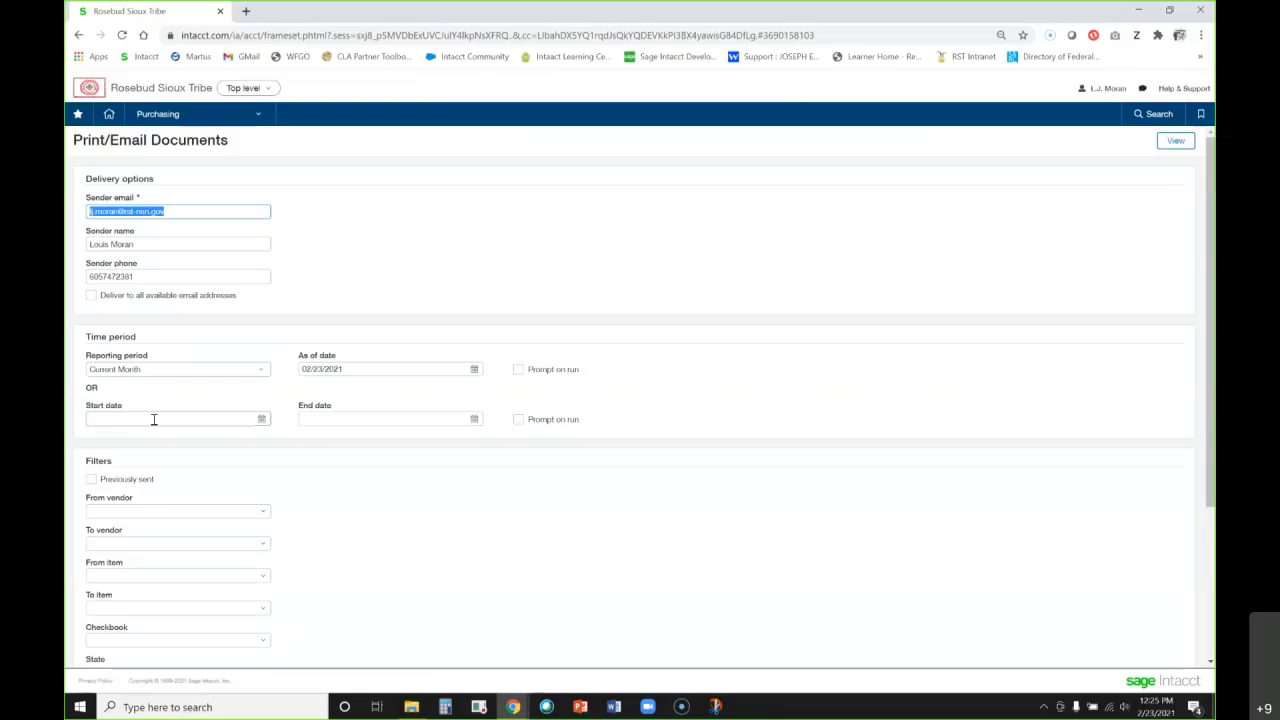
left_click(154, 419)
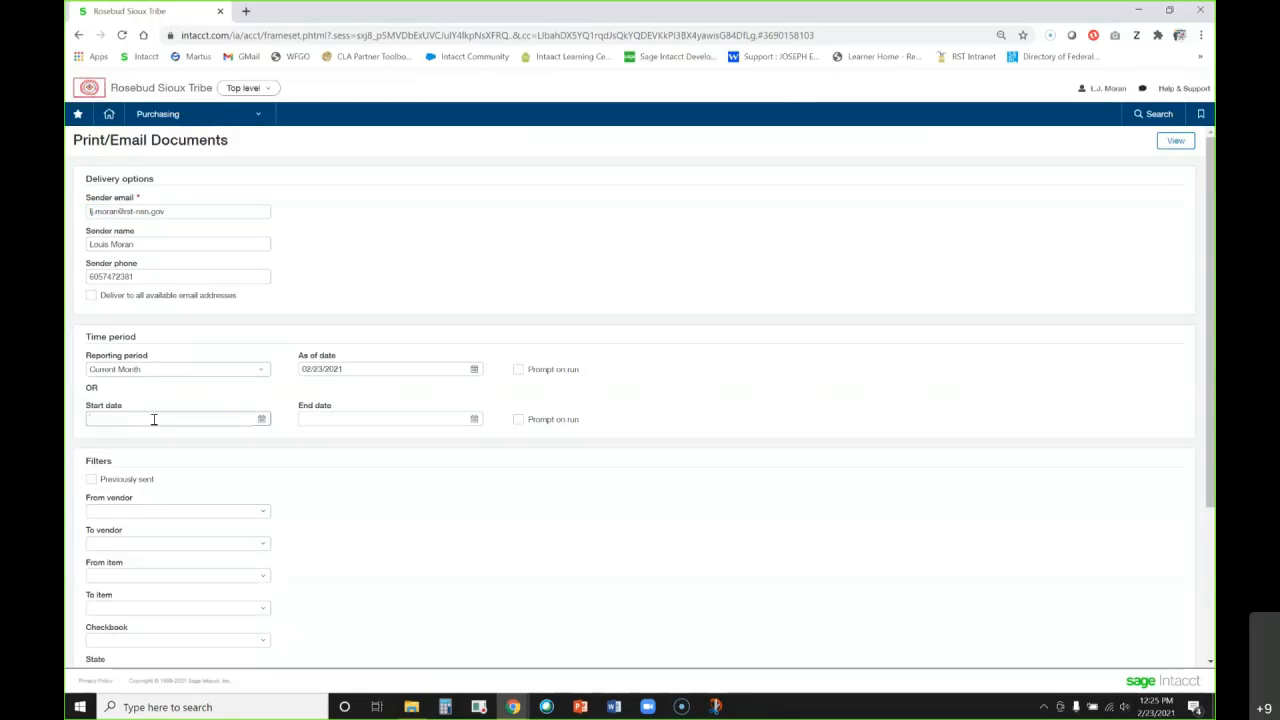
type("2/1/1")
key("Tab")
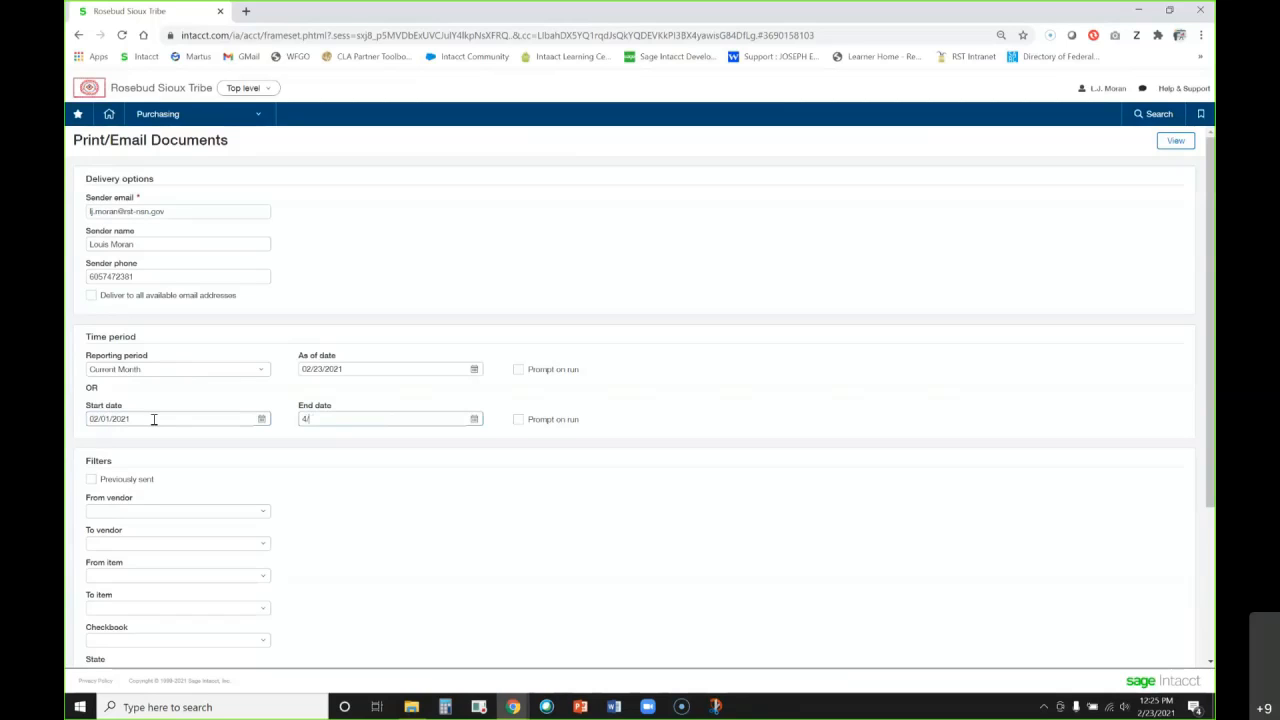
type("4/30/21")
key("Tab")
Include previously sent documents and set the vendor filter to Testing Vendor
scroll(203, 480, "down", 1)
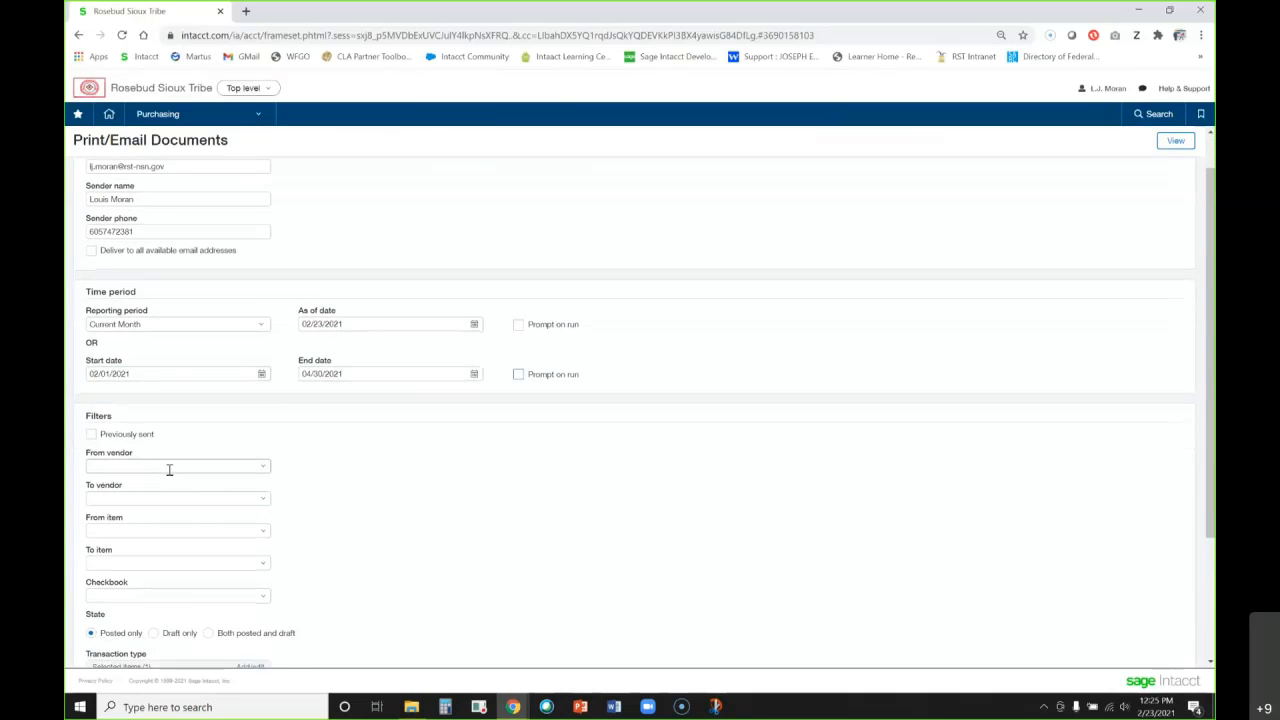
left_click(91, 435)
left_click(165, 467)
type("test")
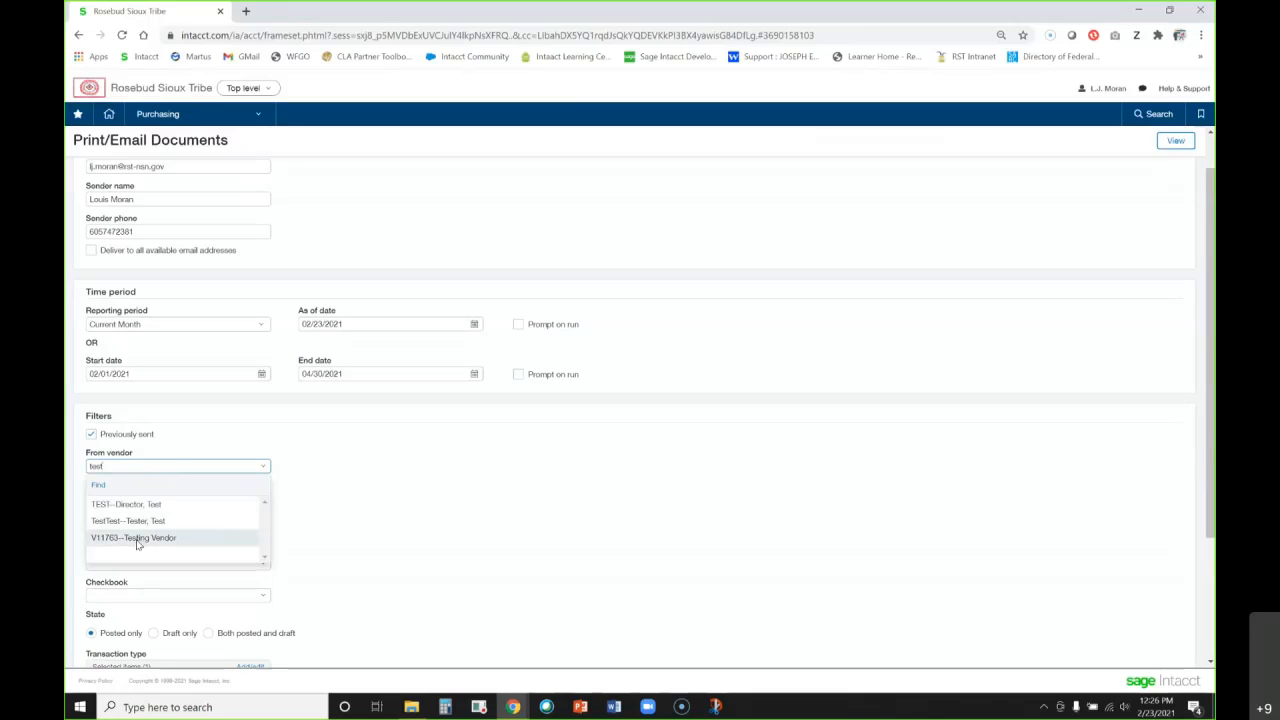
left_click(138, 540)
Set the Checkbook filter to 35--Shielding the People
scroll(296, 507, "down", 1)
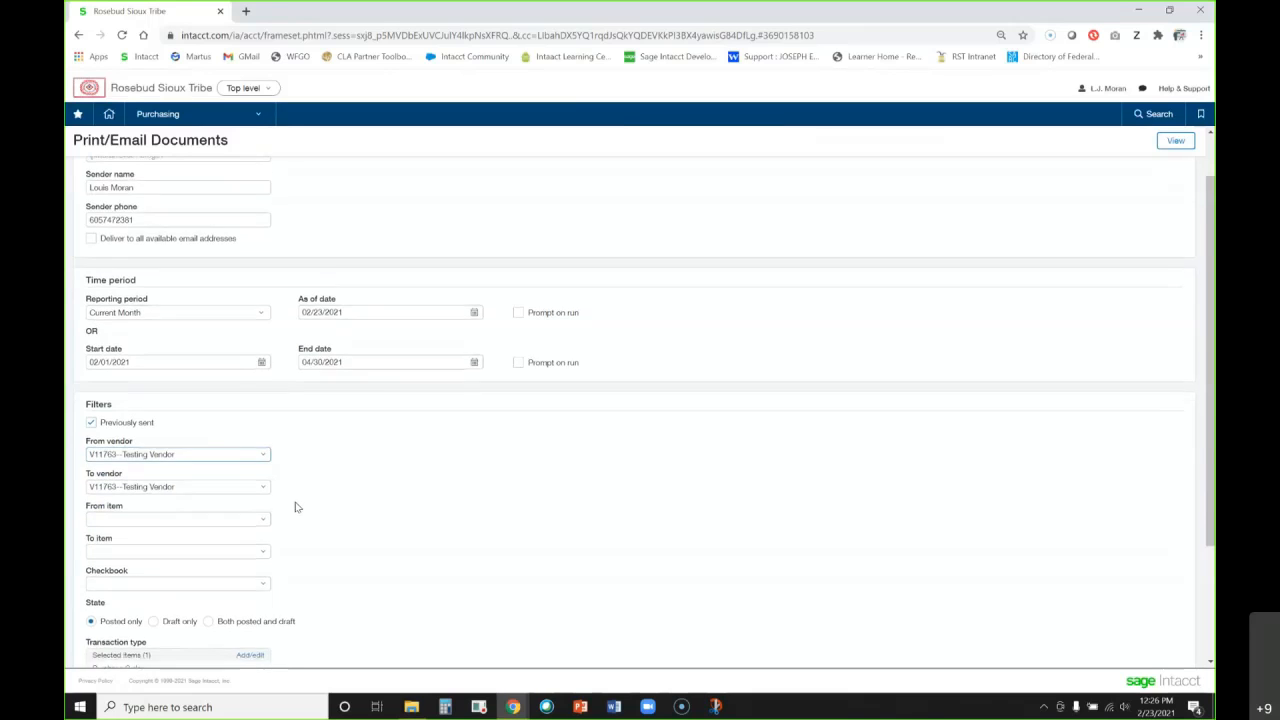
scroll(296, 507, "down", 1)
left_click(116, 533)
type("35")
left_click(163, 565)
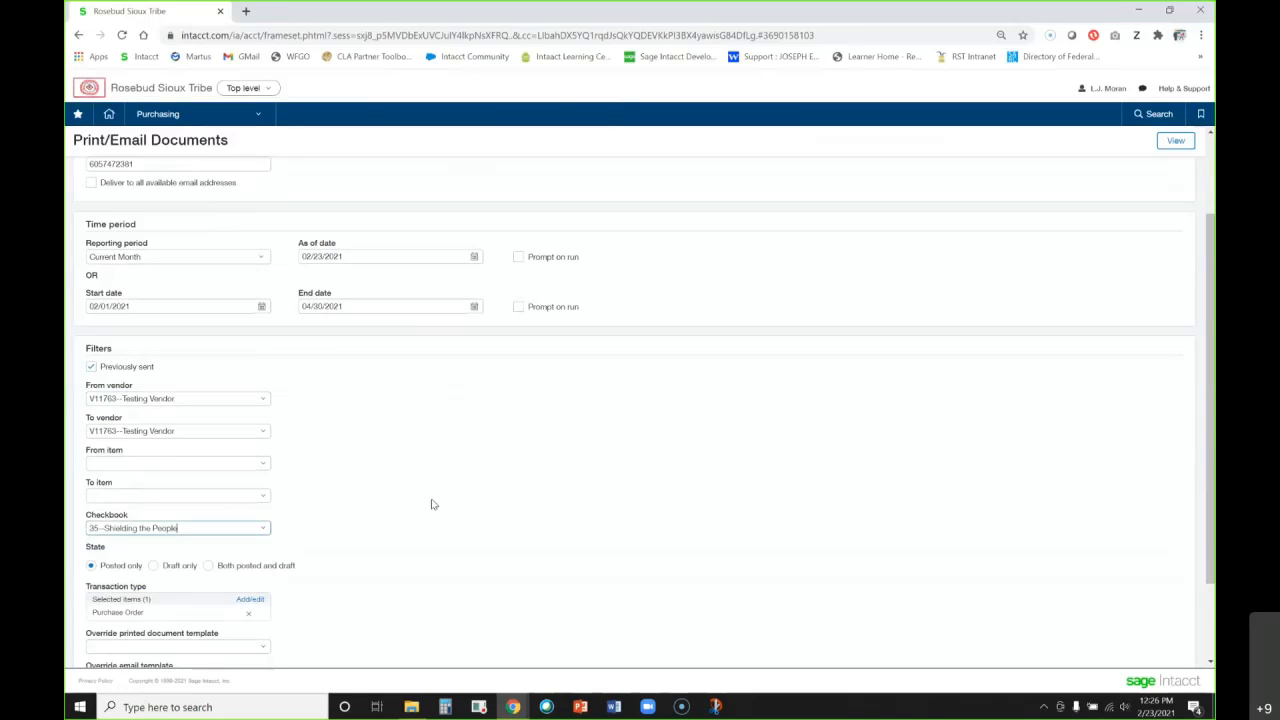
Set the transaction type filter to include both Voucher and Purchase Order
scroll(432, 504, "down", 2)
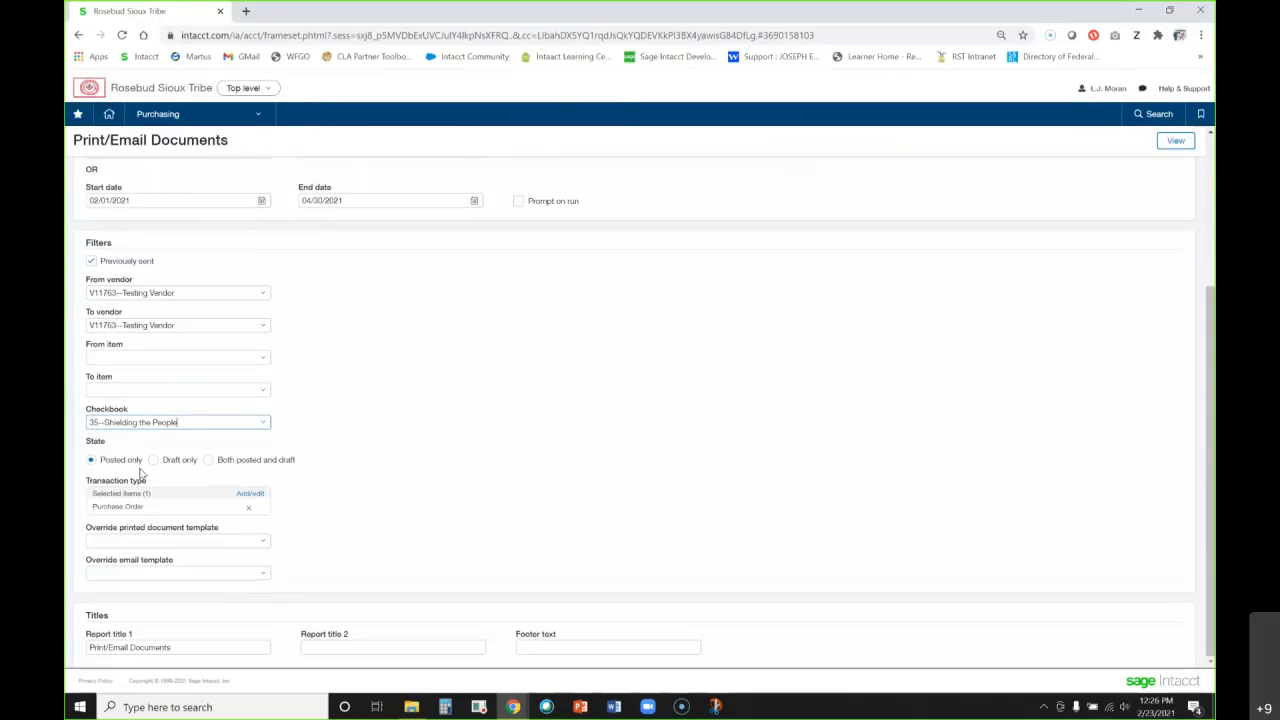
left_click(249, 494)
scroll(186, 566, "down", 10)
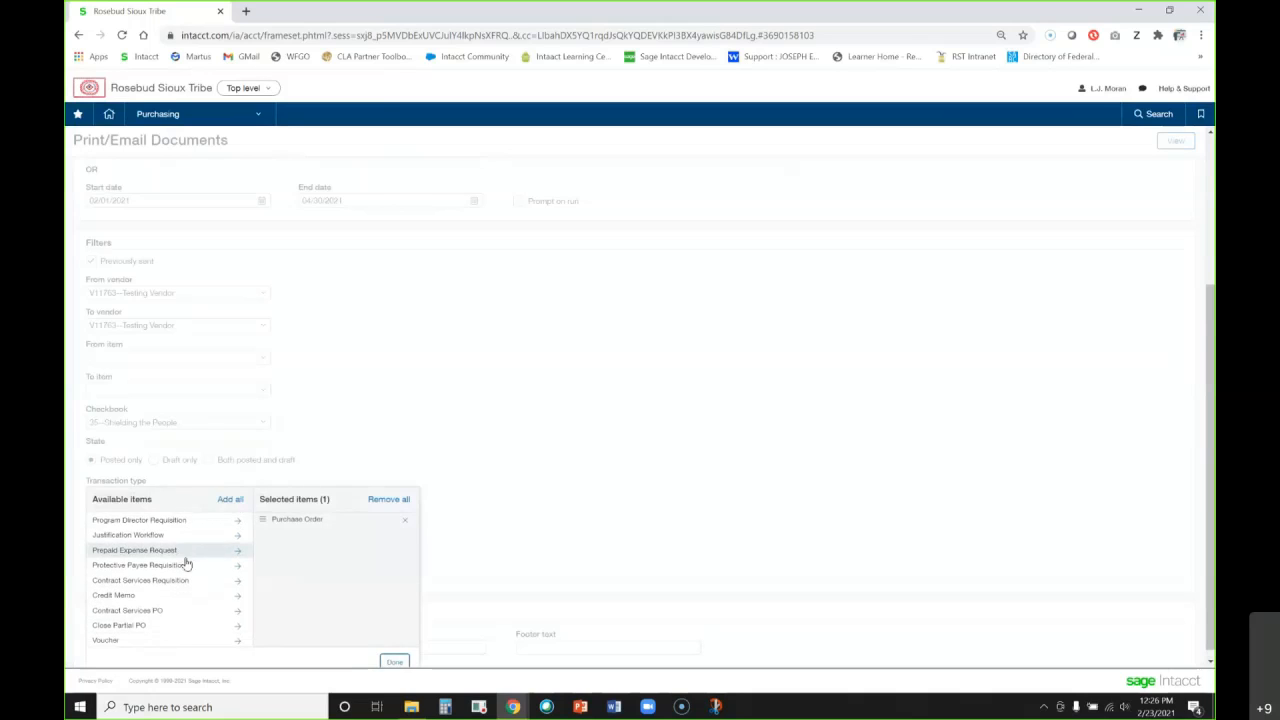
scroll(186, 568, "up", 5)
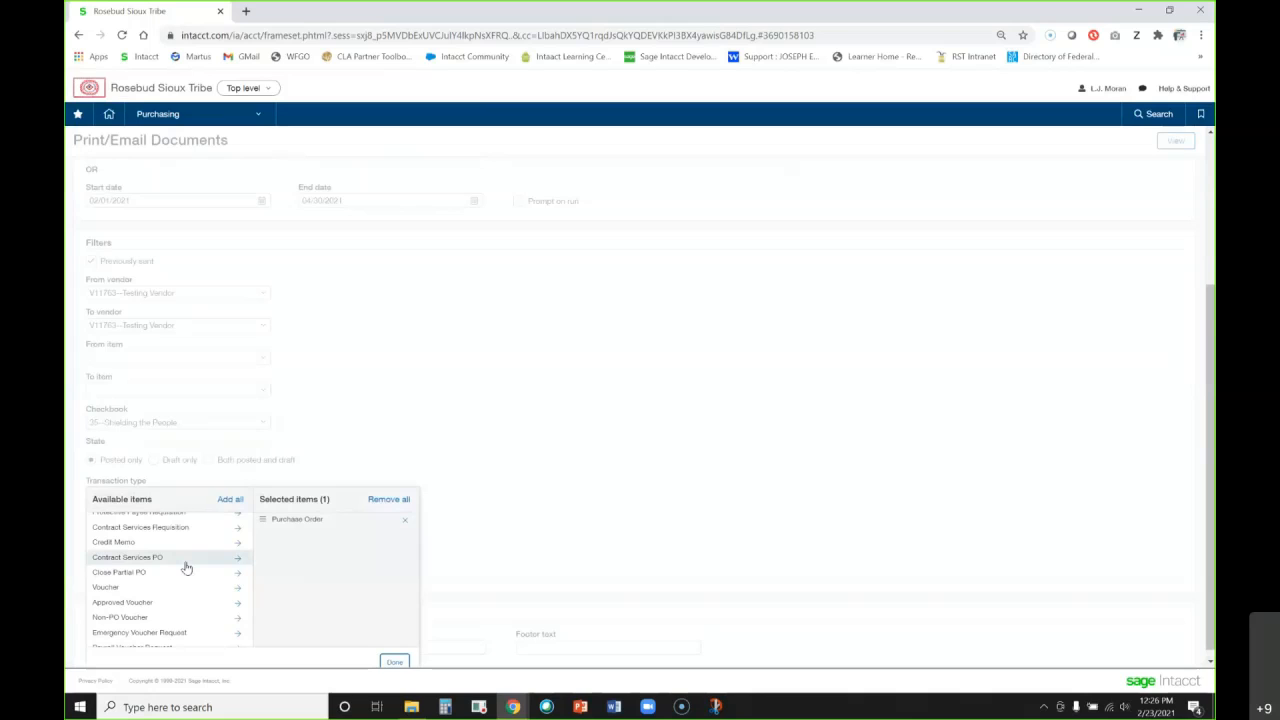
scroll(196, 580, "down", 5)
scroll(190, 575, "up", 5)
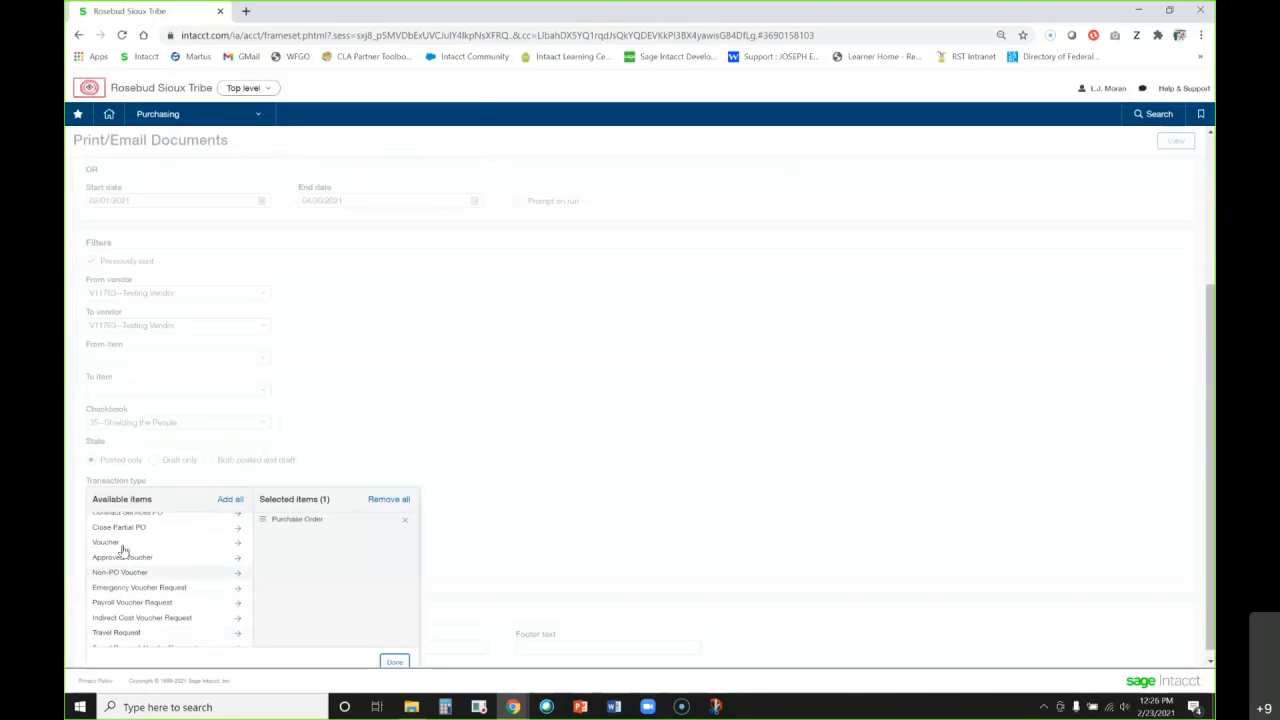
left_click(123, 544)
left_click(405, 519)
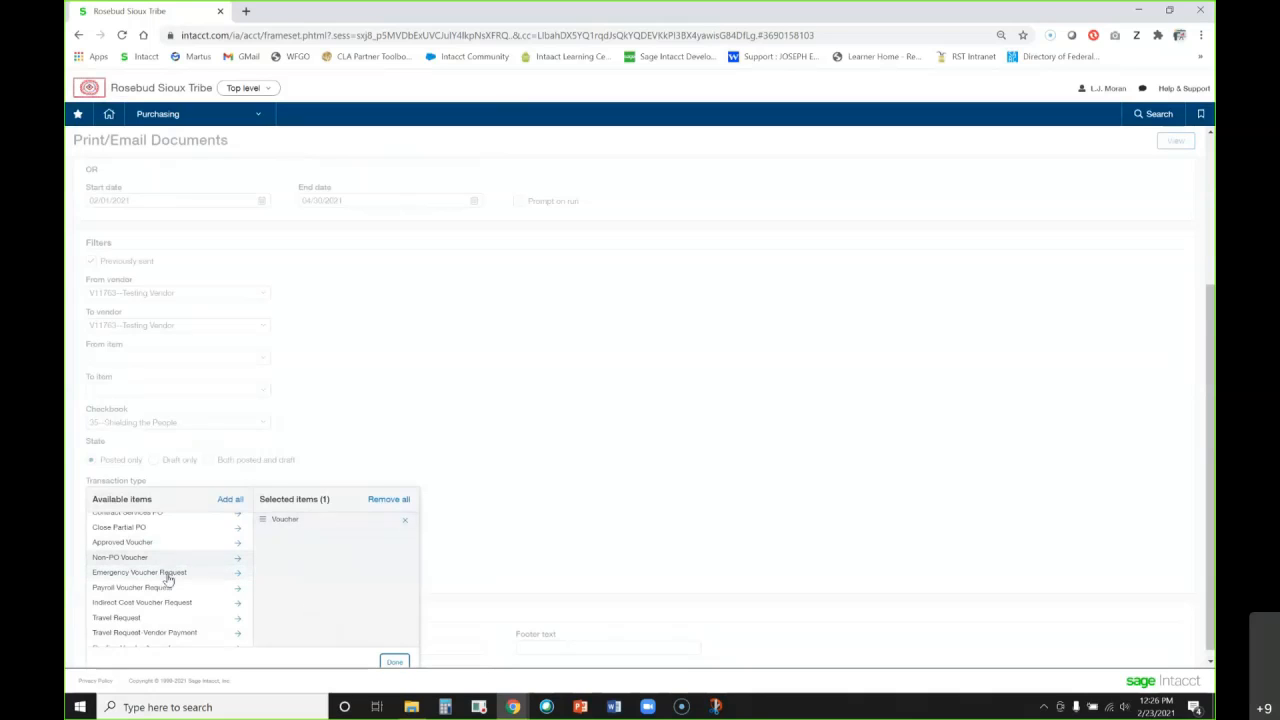
scroll(170, 585, "down", 5)
scroll(165, 591, "down", 3)
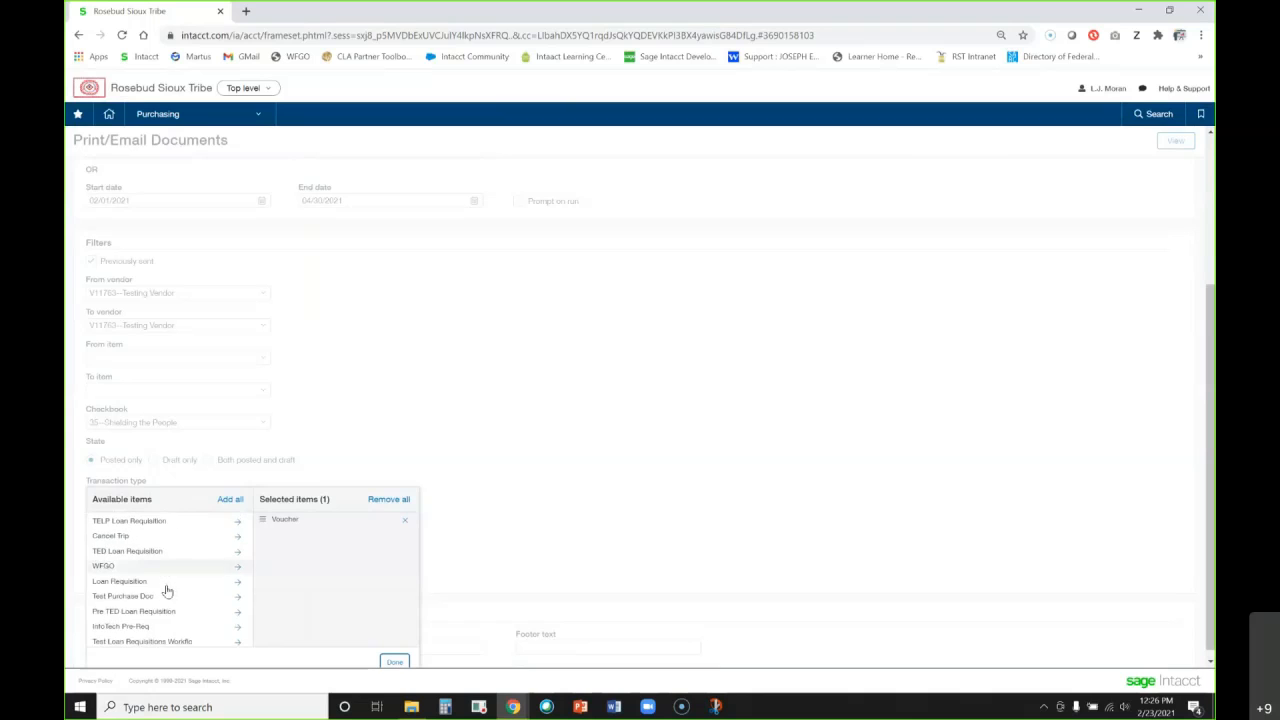
left_click(134, 639)
left_click(393, 660)
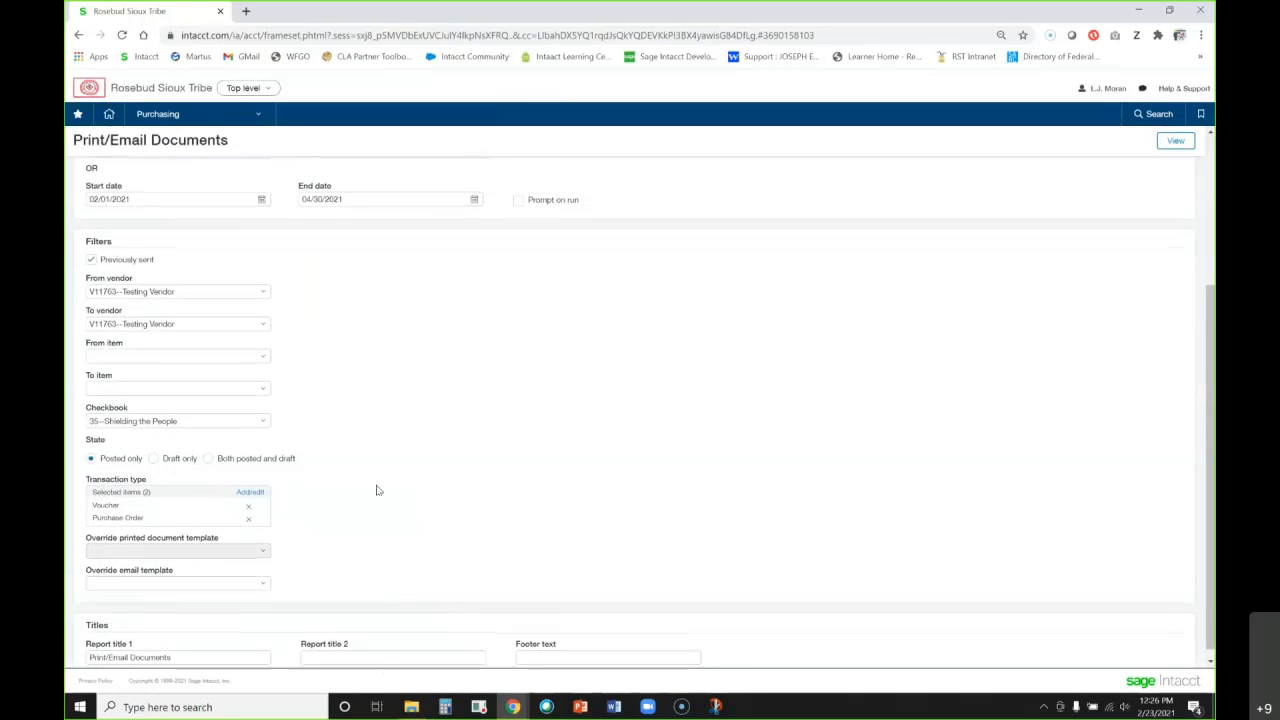
scroll(378, 490, "down", 1)
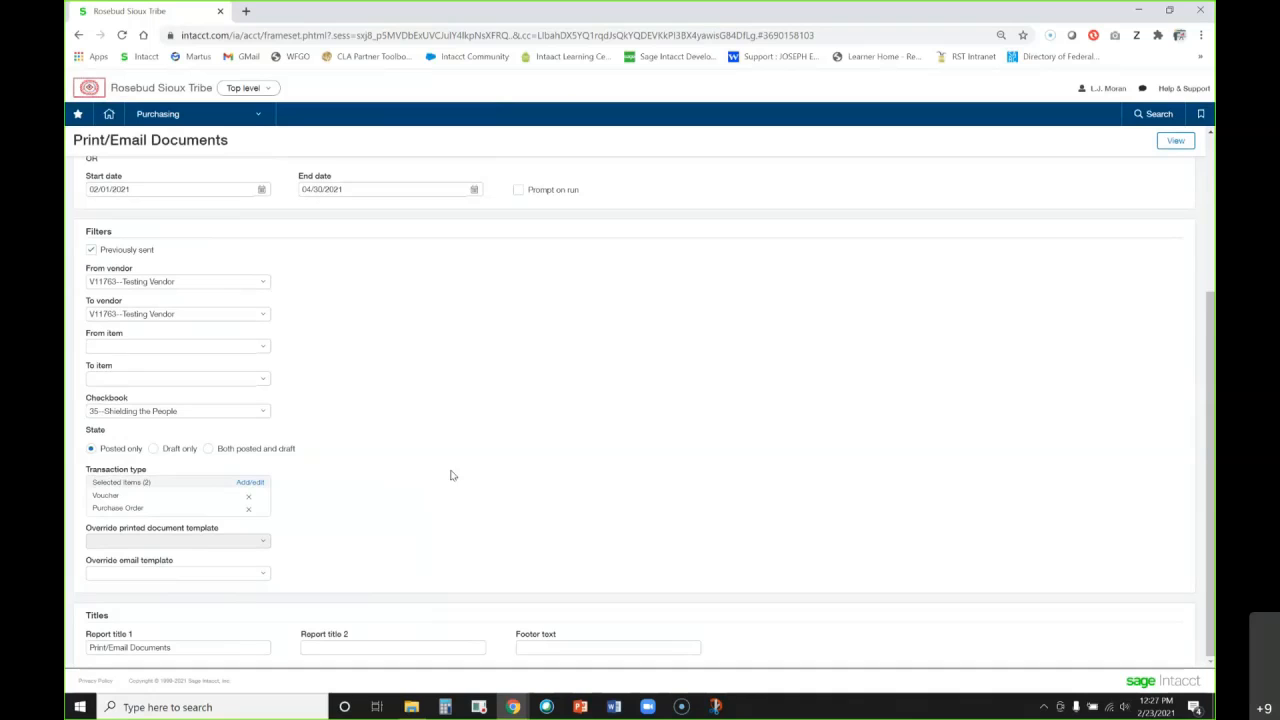
Change both the From vendor and To vendor filters to the TestTest vendor and view the resulting document list
left_click(1175, 140)
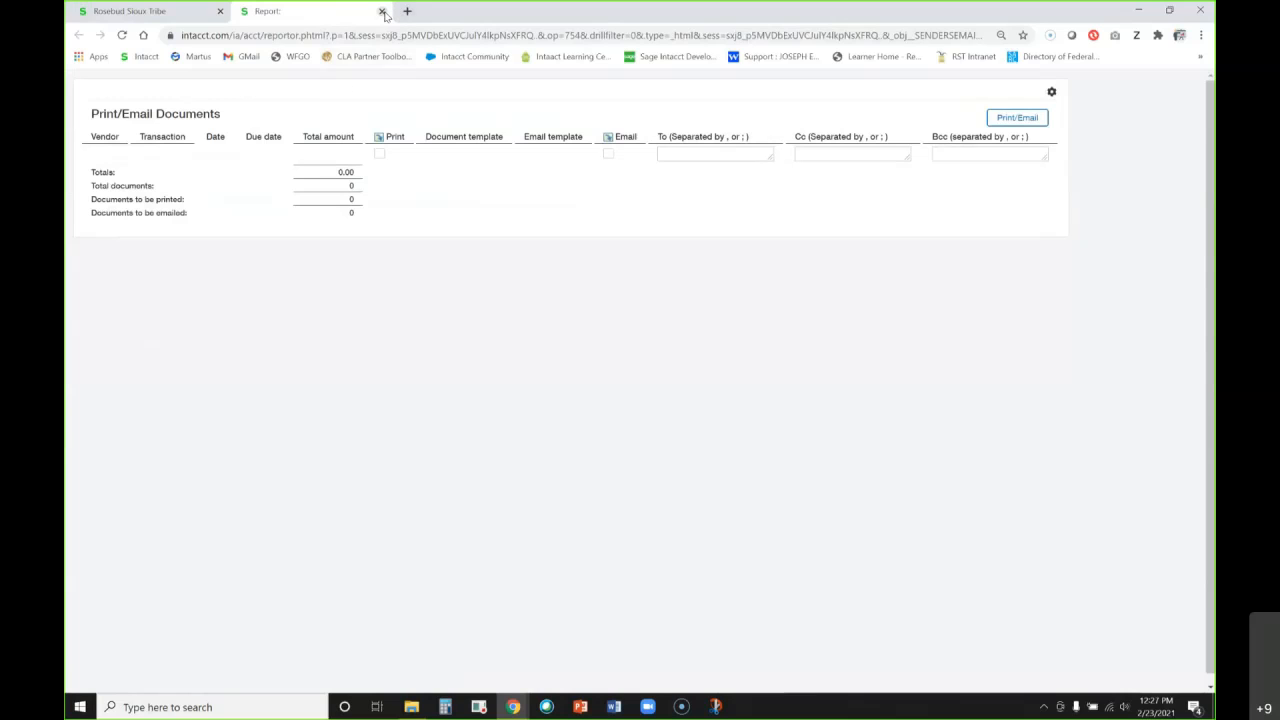
left_click(382, 11)
left_click(155, 280)
type("te")
left_click(160, 334)
left_click(166, 314)
type("tes")
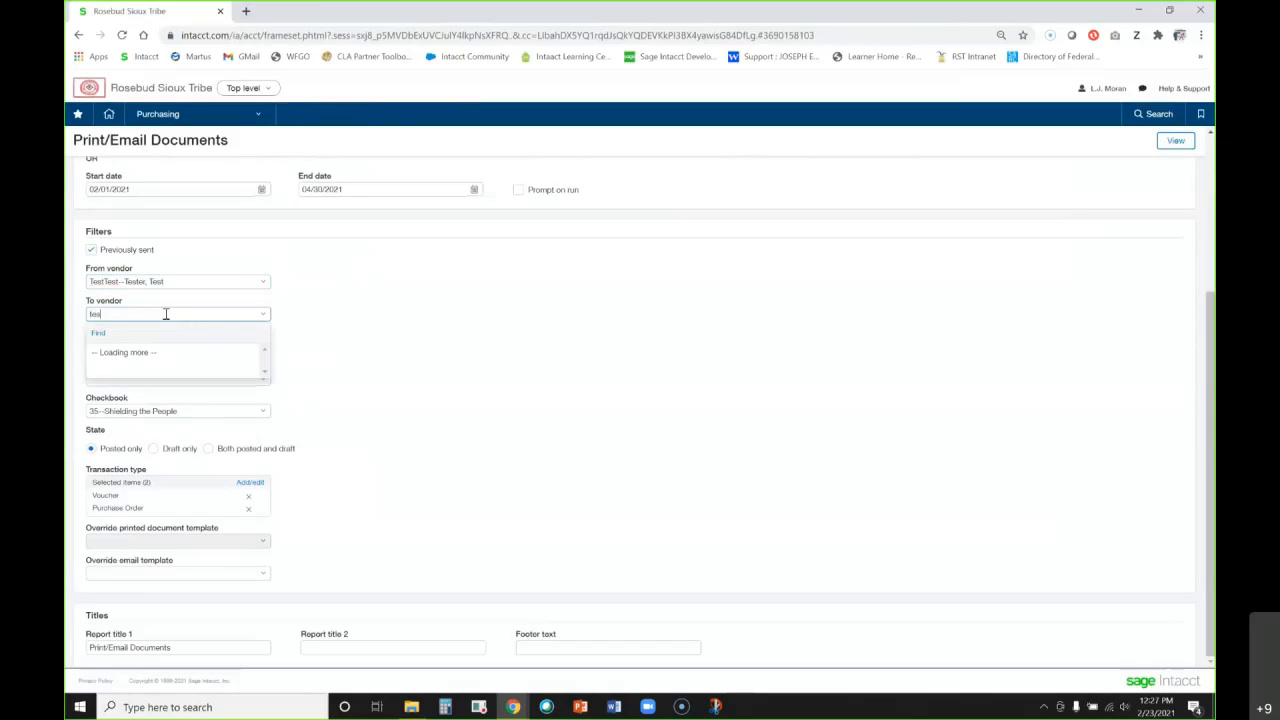
left_click(160, 370)
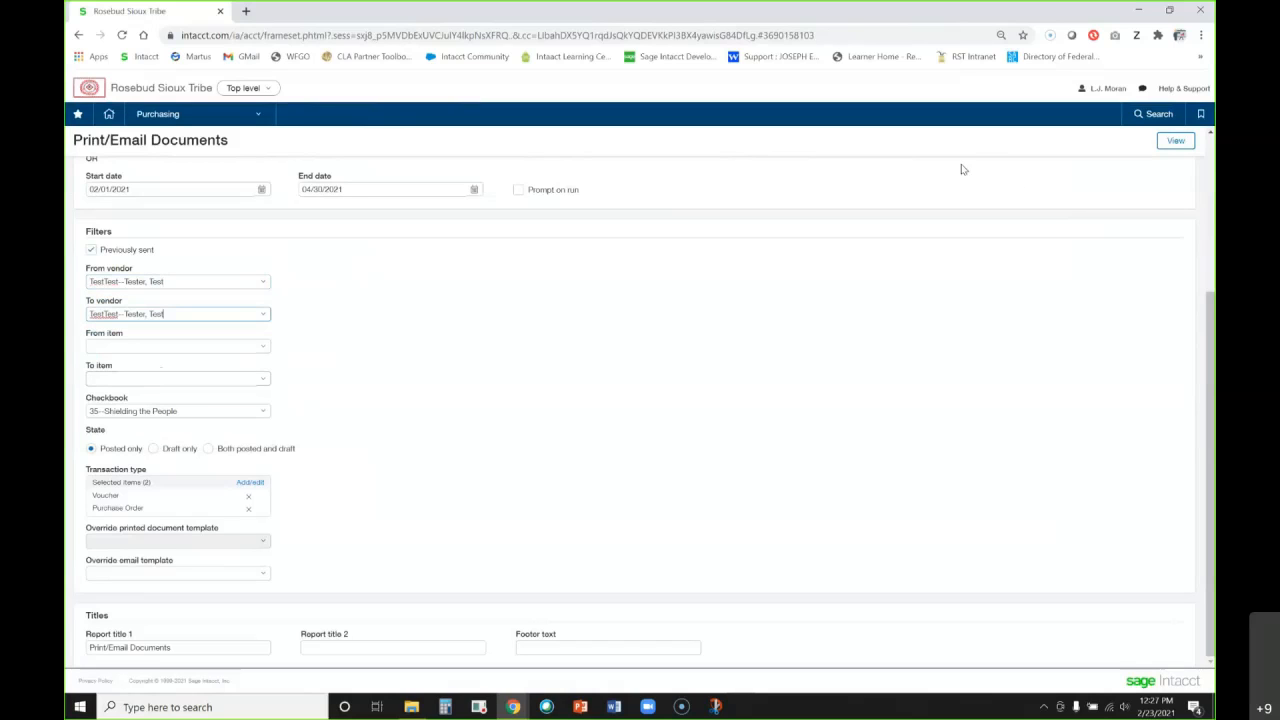
left_click(1176, 142)
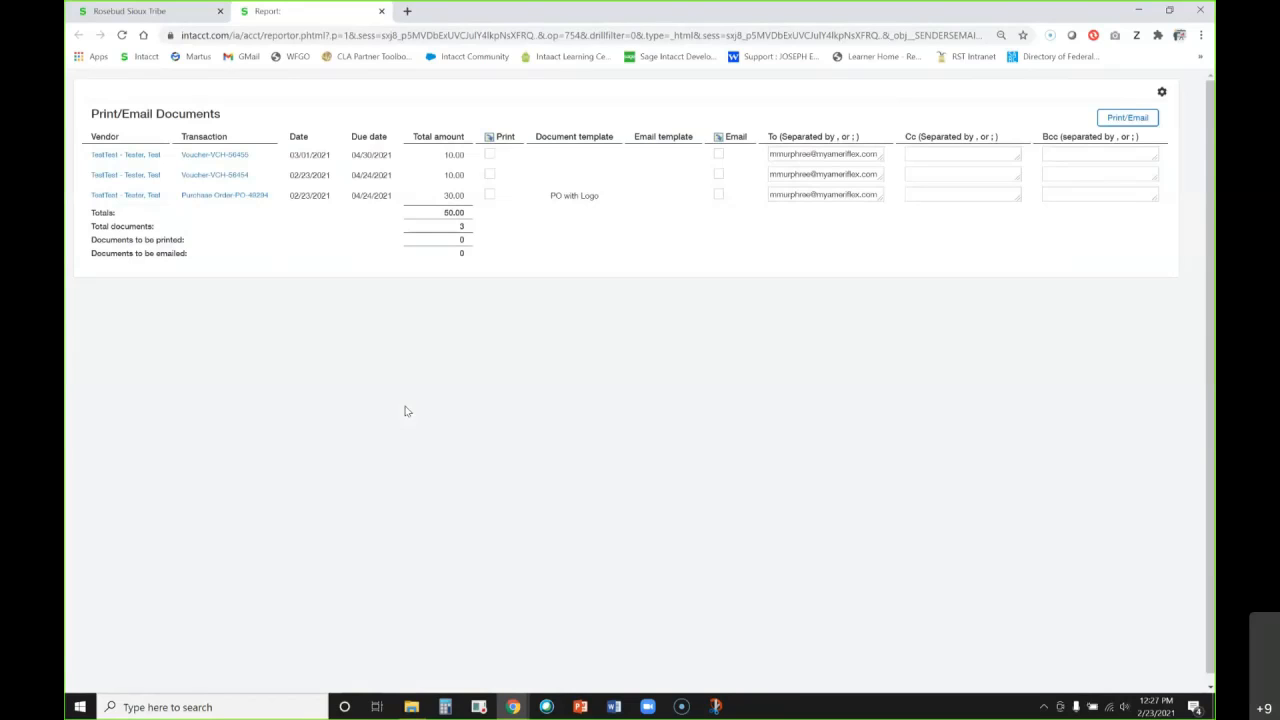
Try marking the two vouchers and the purchase order individually for printing, and clear all three marks
left_click(490, 155)
left_click(490, 176)
left_click(490, 196)
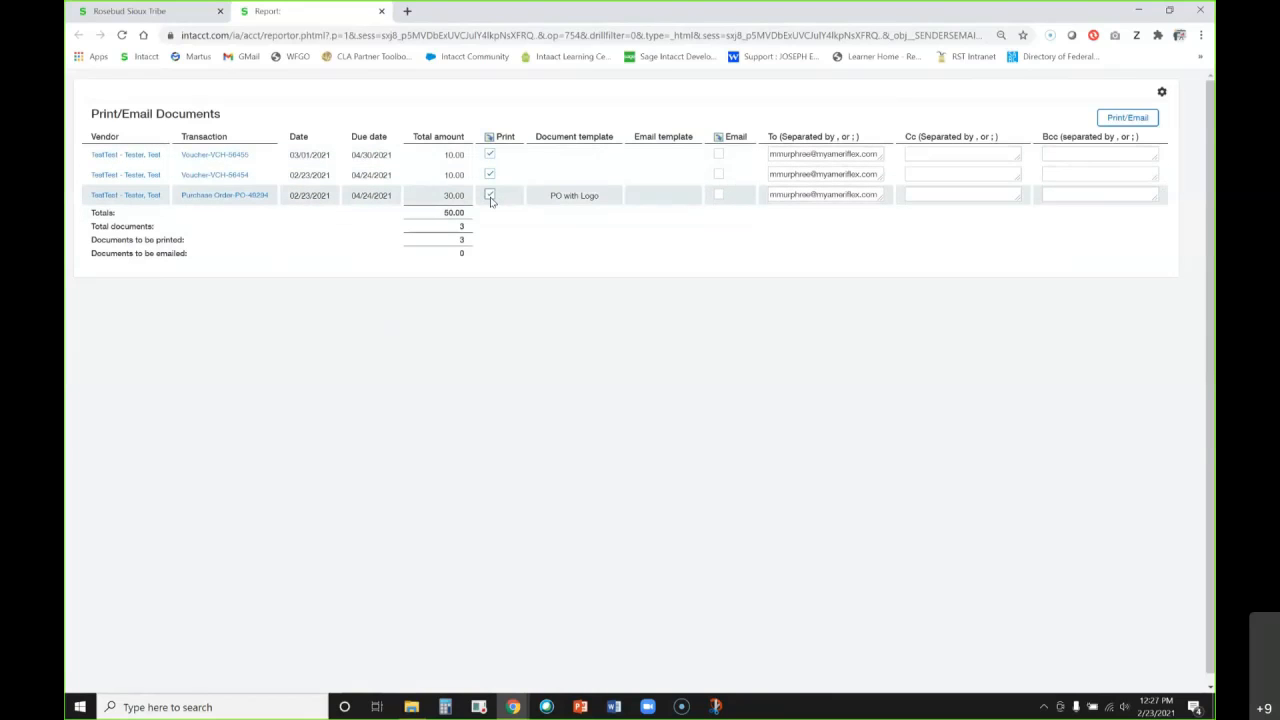
left_click(490, 196)
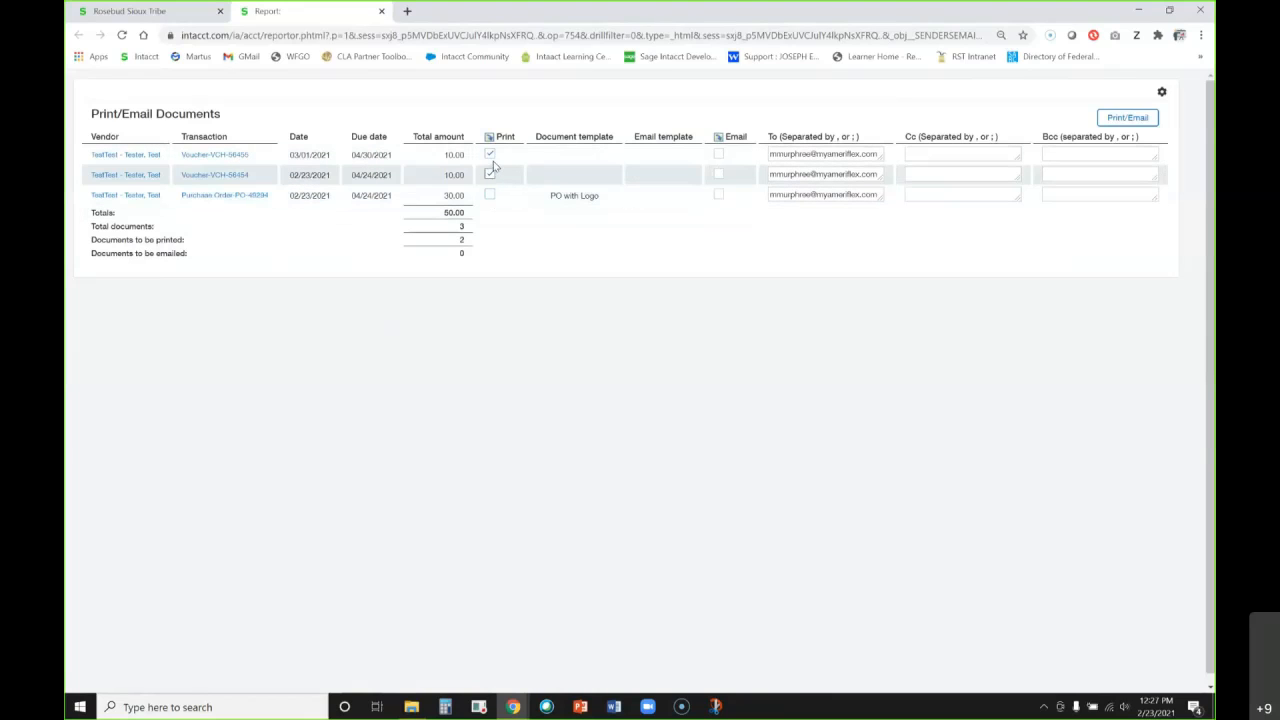
left_click(490, 174)
left_click(490, 155)
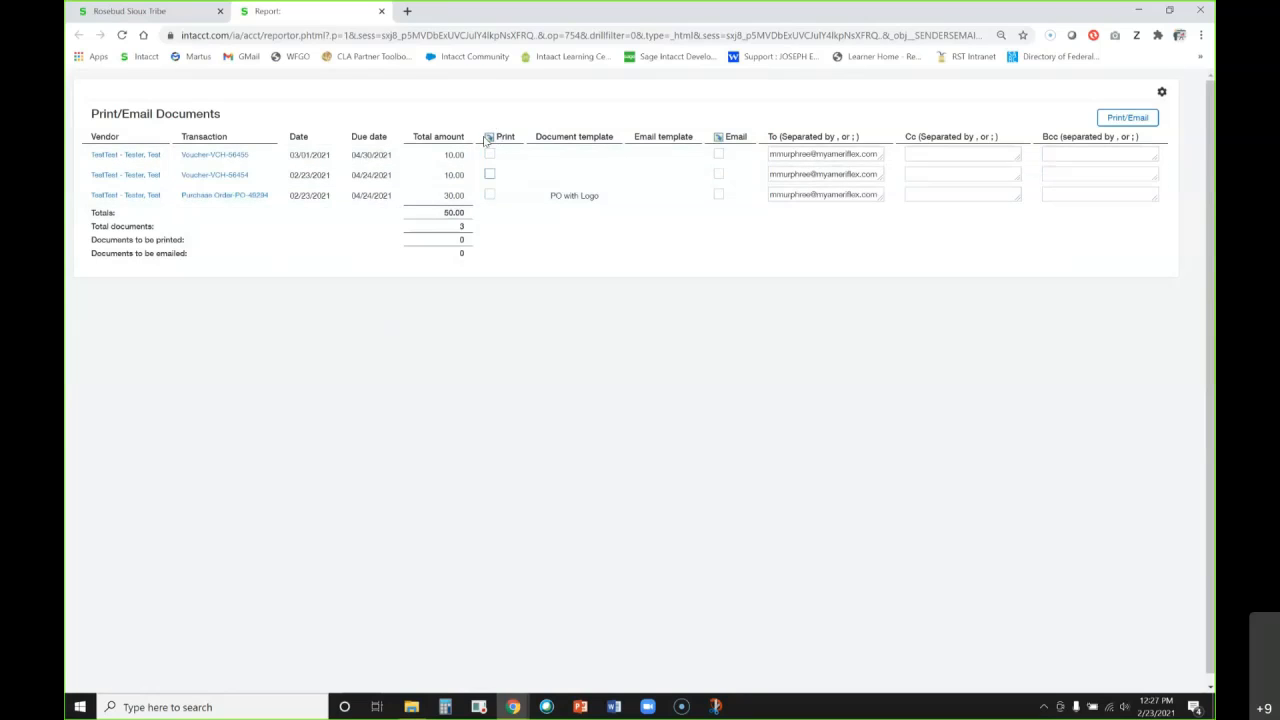
Mark all listed documents at once for printing only, with no e-mail delivery, and submit the request
left_click(490, 137)
left_click(719, 137)
left_click(489, 137)
left_click(489, 137)
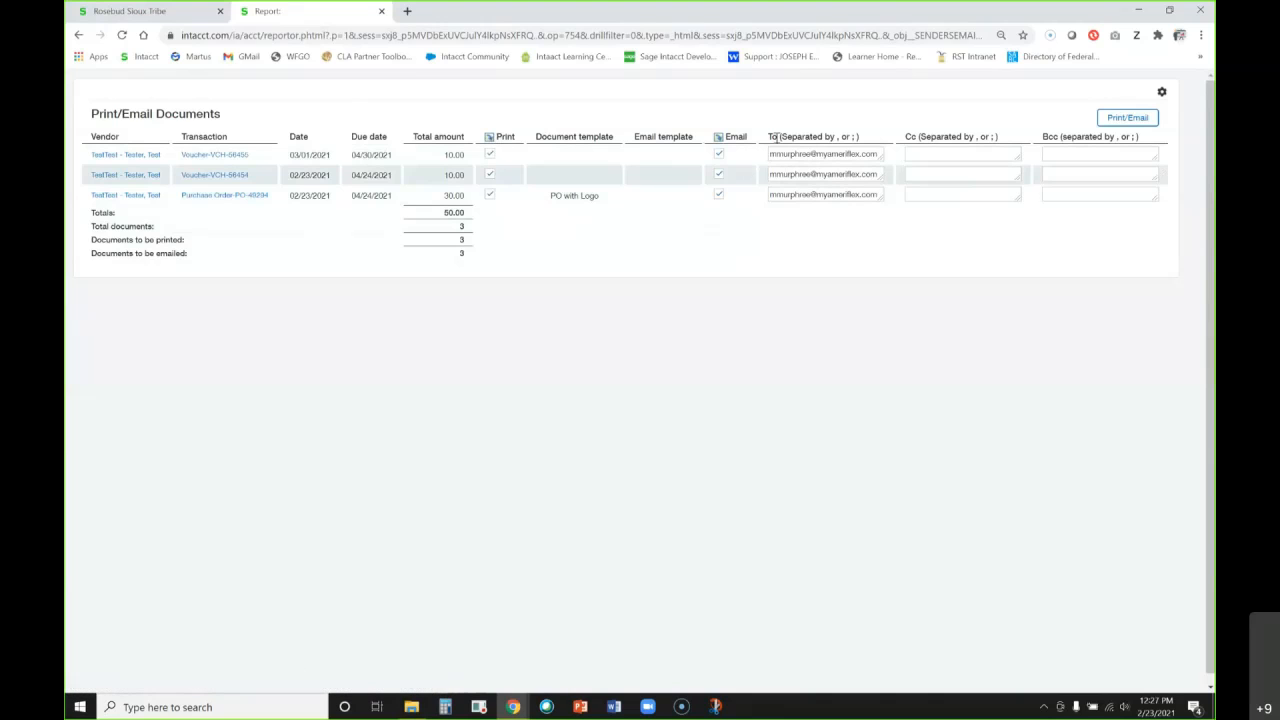
left_click(947, 156)
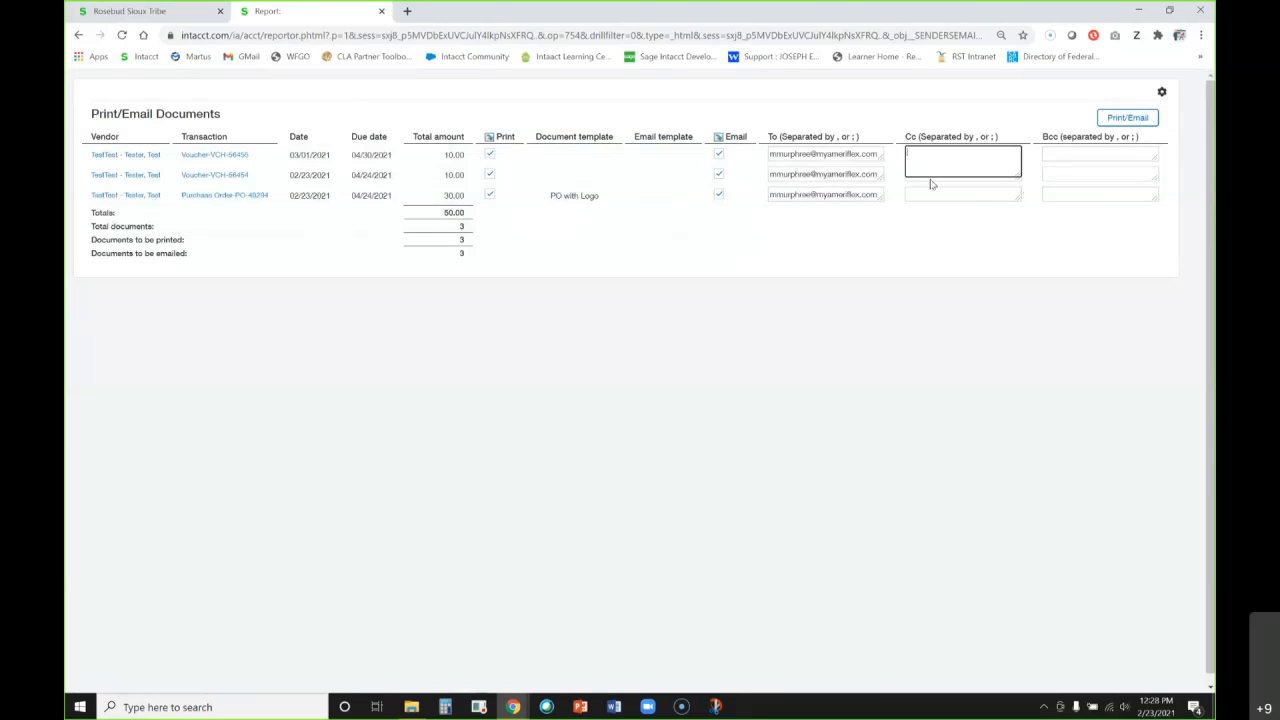
left_click(698, 364)
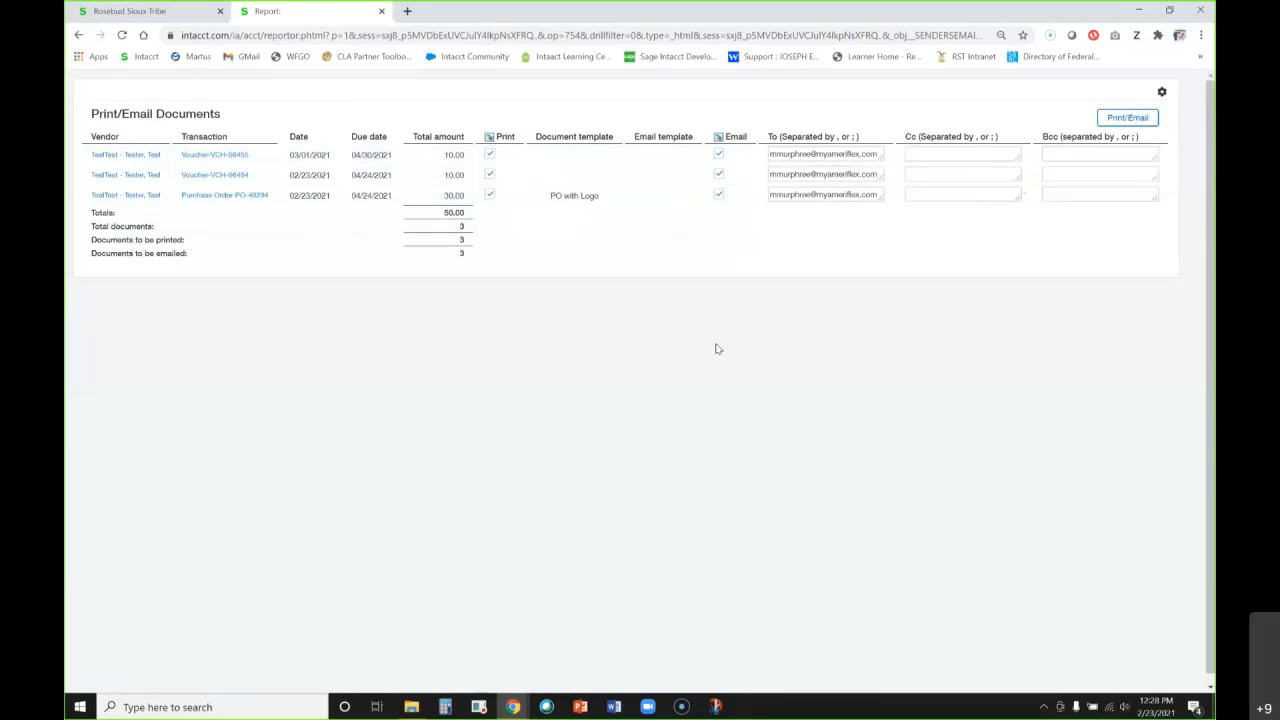
left_click(718, 137)
left_click(1130, 117)
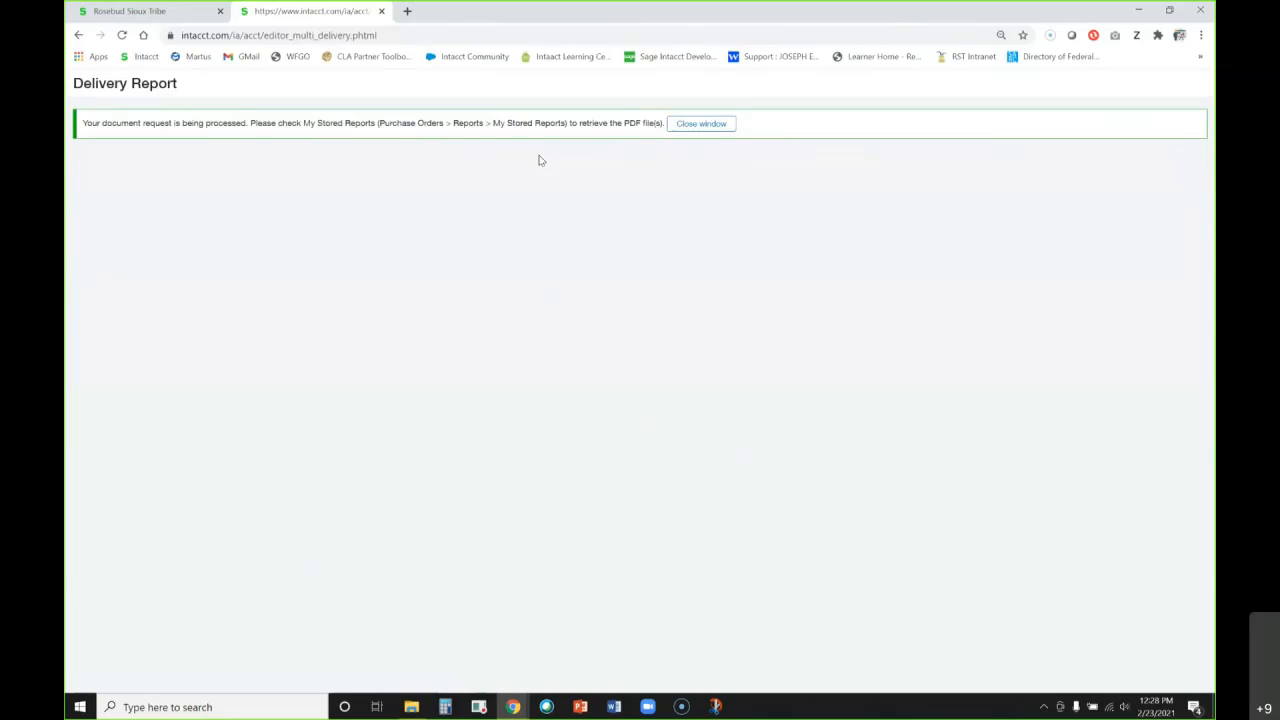
Read in the delivery report where the PDF files can be retrieved, and close the report
left_click_drag(392, 123, 558, 125)
left_click(464, 121)
left_click(700, 124)
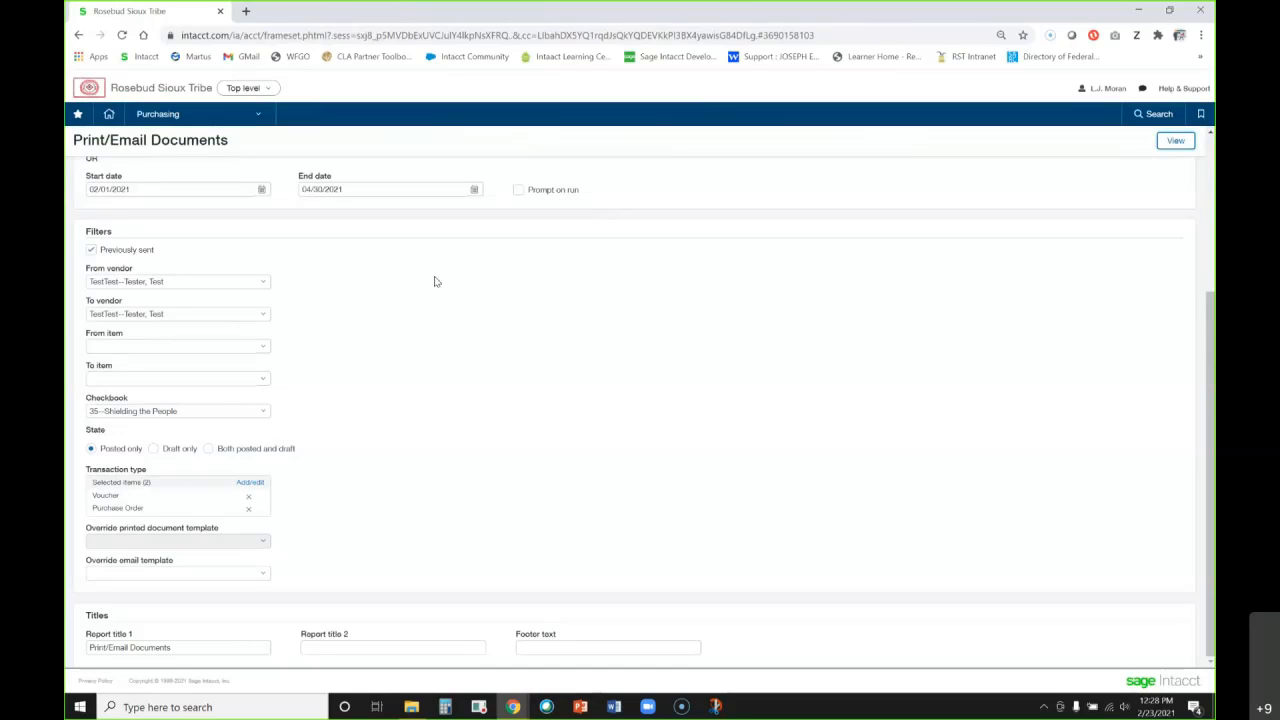
Switch to Gmail in a new browser tab and open the Intacct message about the offline Print/Email Documents process
left_click(245, 12)
left_click(238, 56)
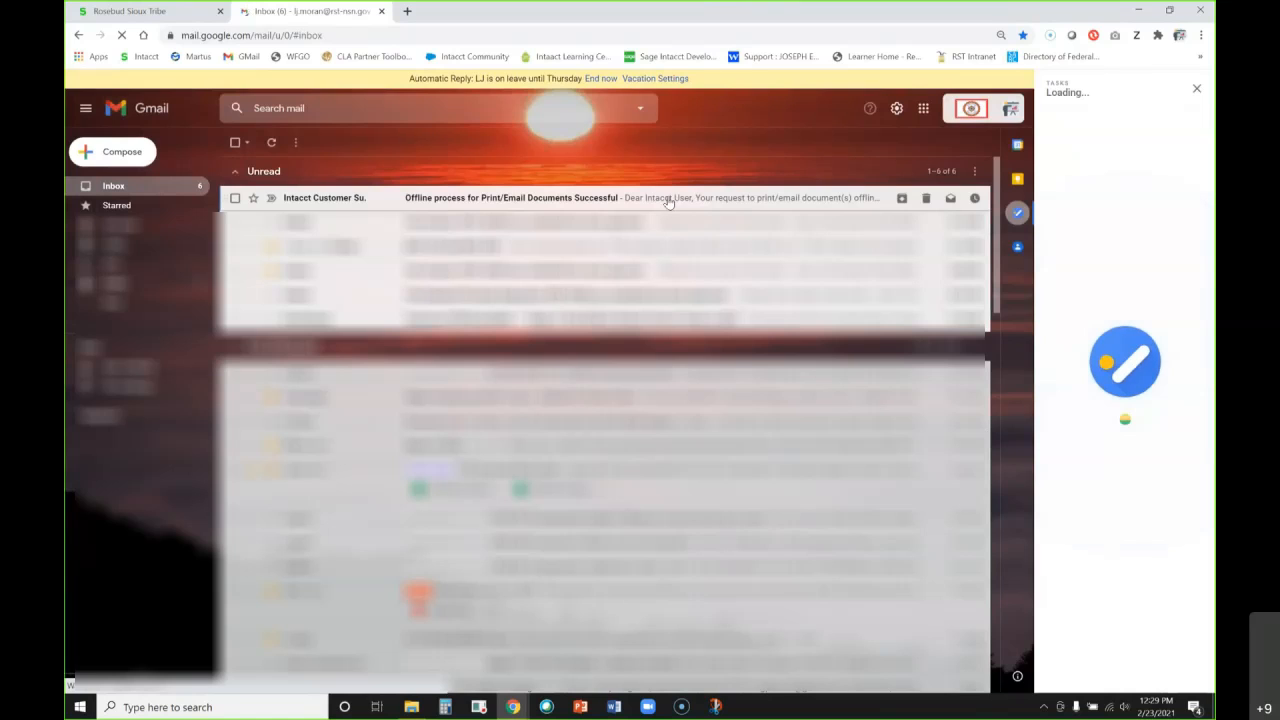
left_click(460, 198)
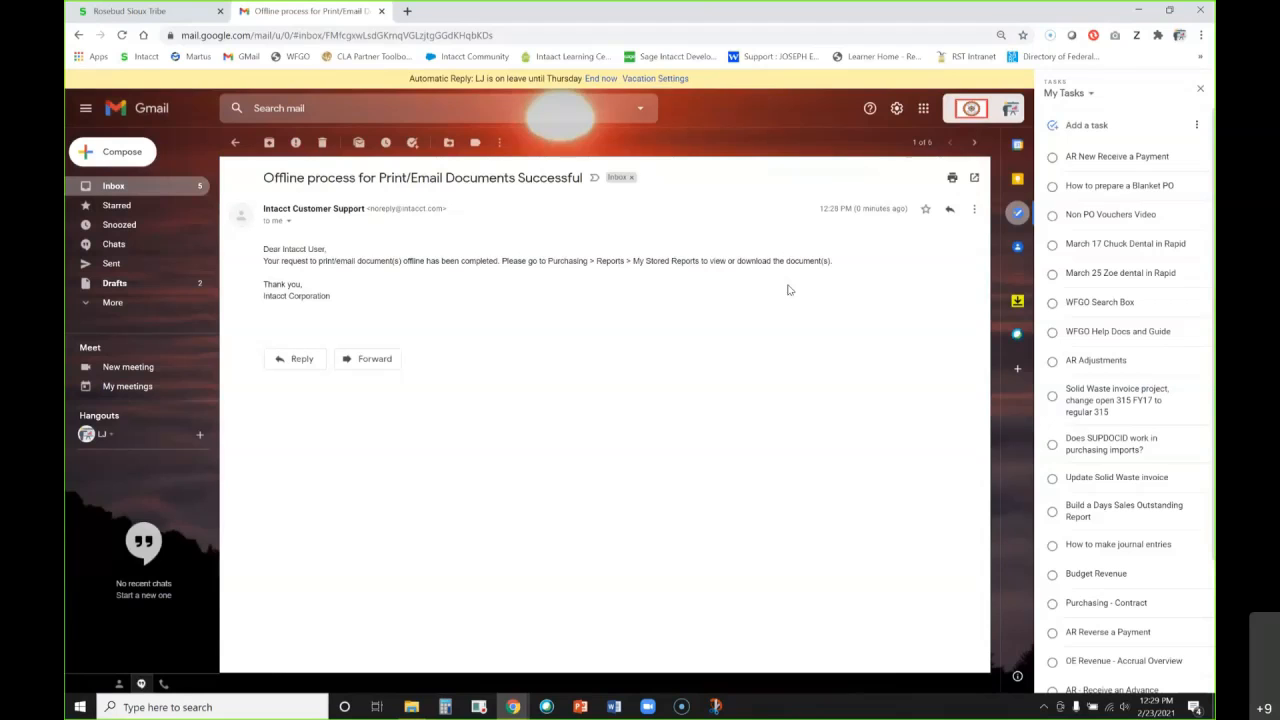
Return to Sage Intacct, open the stored purchasing reports, and view the purchase order attachment's PDF before closing it
left_click(134, 13)
left_click(171, 117)
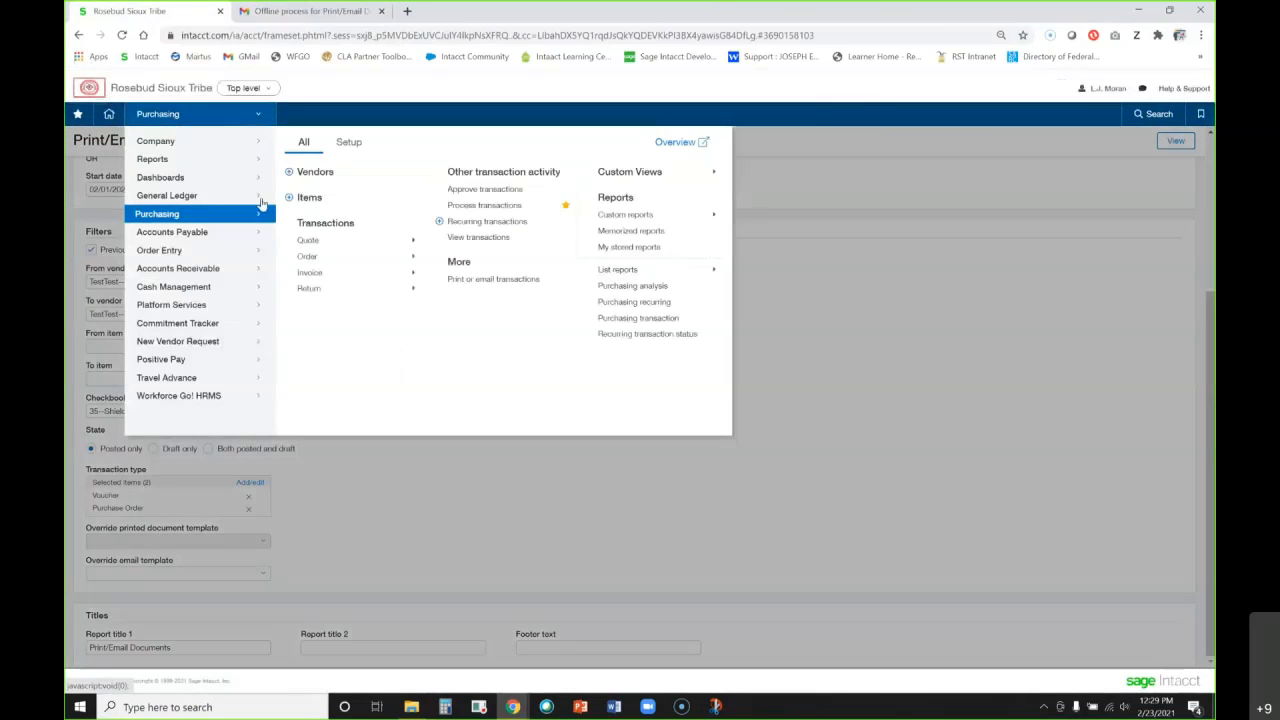
left_click(621, 249)
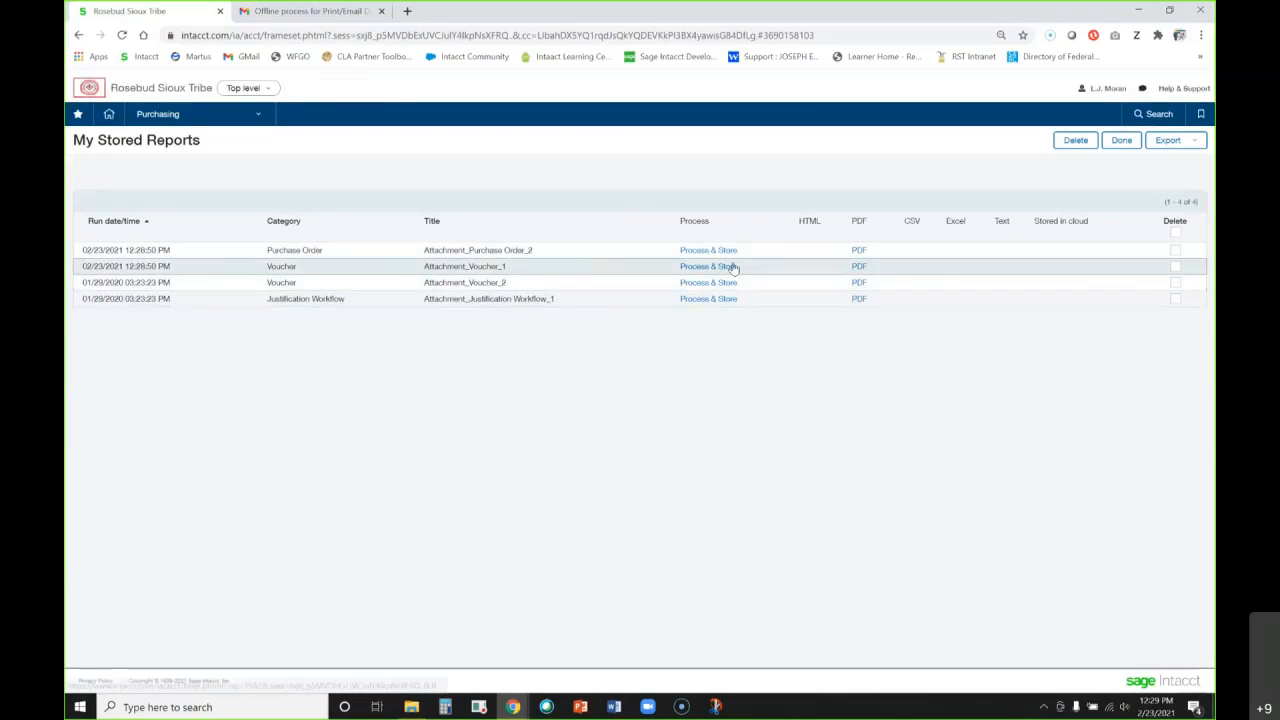
left_click(858, 253)
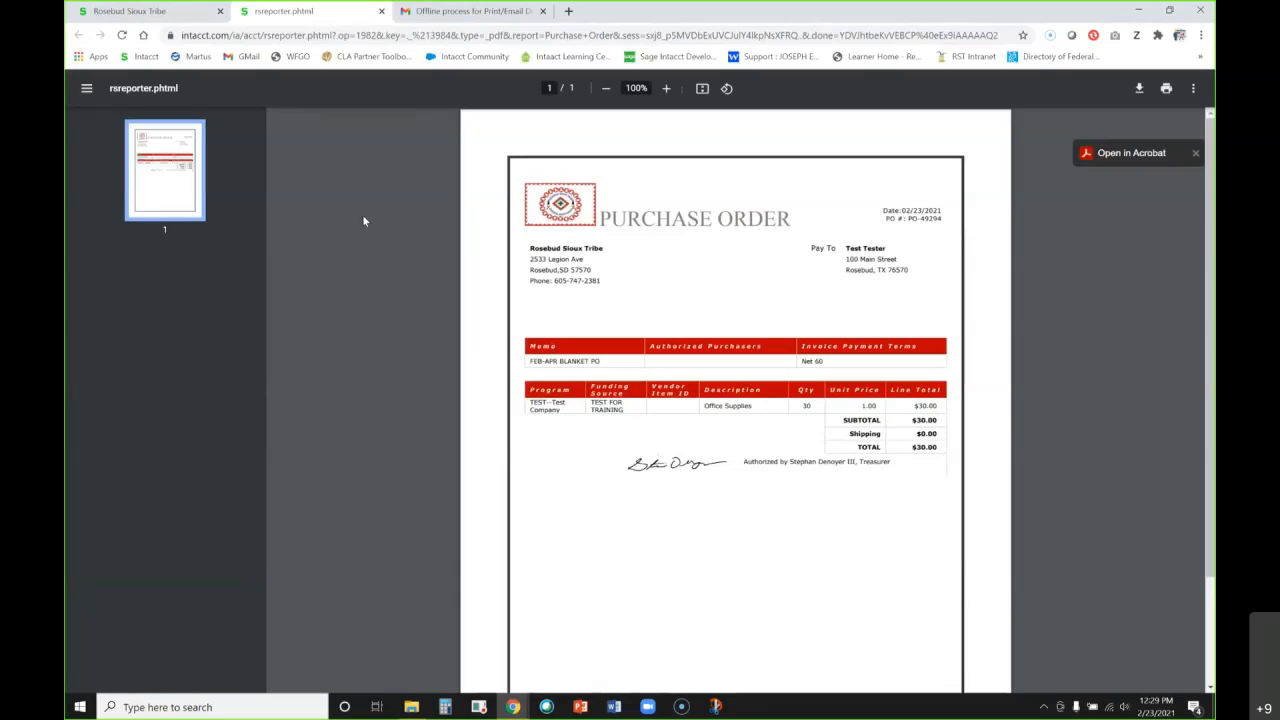
left_click(380, 12)
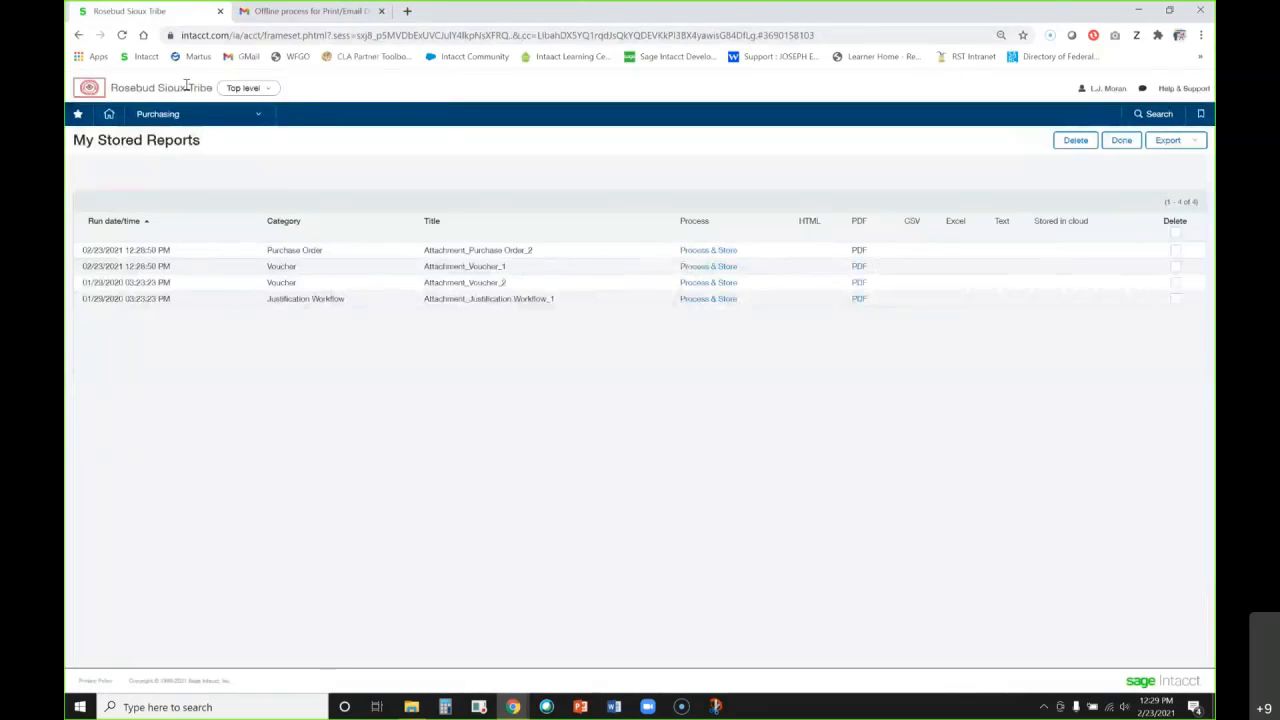